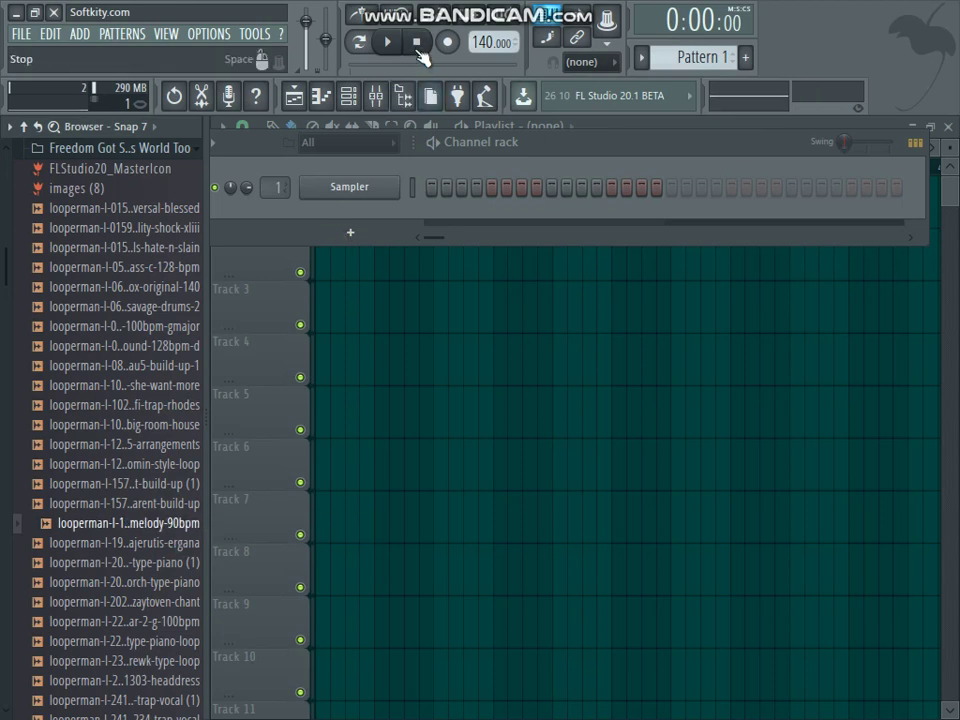
- Set the tempo to 90 BPM and fill Track 1 with four drake-type-melody-90bpm loops from bar 1 to bar 33
{"action": "right_click", "coordinate": [488, 38]}
{"action": "left_click", "coordinate": [690, 91]}
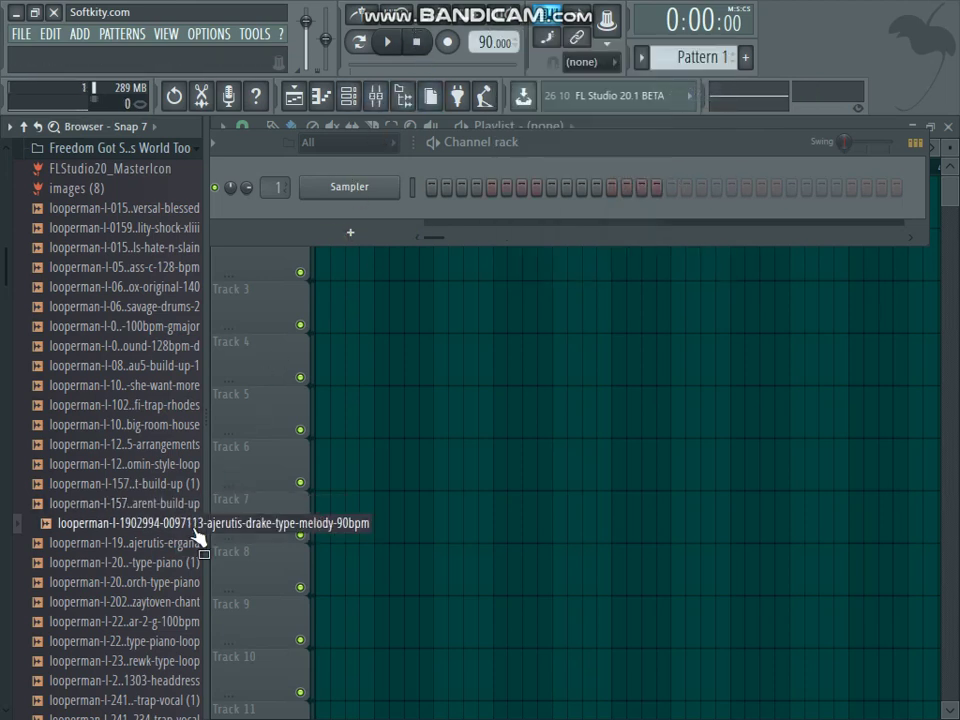
{"action": "mouse_move", "coordinate": [197, 537]}
{"action": "left_mouse_down"}
{"action": "mouse_move", "coordinate": [377, 374]}
{"action": "mouse_move", "coordinate": [419, 379]}
{"action": "mouse_move", "coordinate": [355, 188]}
{"action": "mouse_move", "coordinate": [648, 193]}
{"action": "mouse_move", "coordinate": [754, 184]}
{"action": "left_mouse_up"}
{"action": "key", "text": "space"}
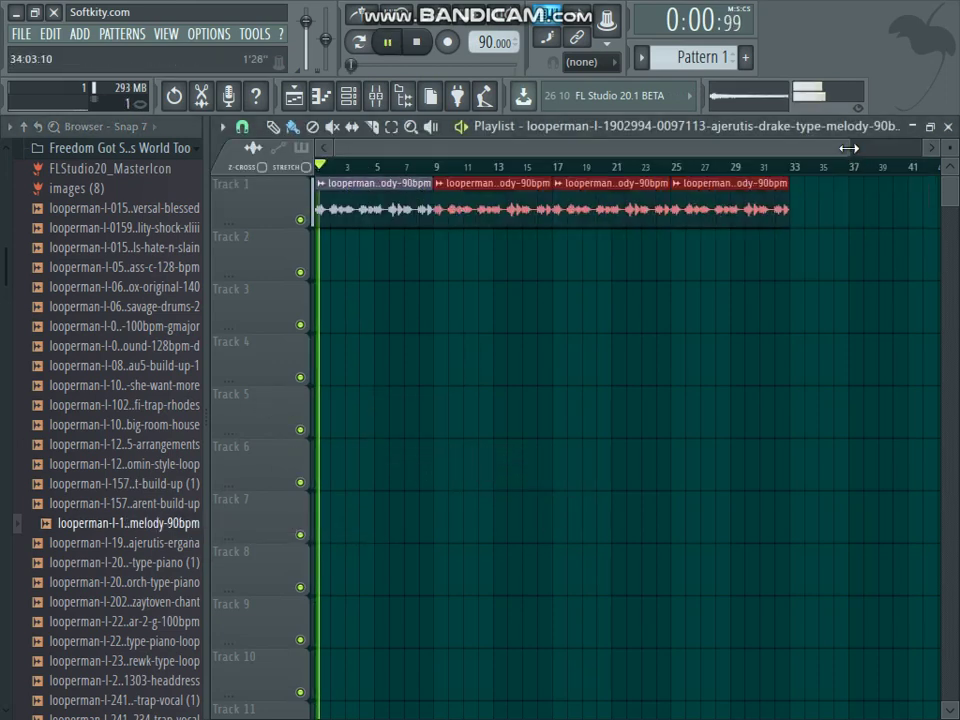
- Extend the run of melody loops on Track 1 to eight consecutive copies, ending at bar 65
{"action": "left_click_drag", "start_coordinate": [849, 148], "coordinate": [955, 172]}
{"action": "mouse_move", "coordinate": [722, 223]}
{"action": "left_mouse_down"}
{"action": "mouse_move", "coordinate": [714, 223]}
{"action": "mouse_move", "coordinate": [955, 220]}
{"action": "mouse_move", "coordinate": [881, 184]}
{"action": "left_mouse_up"}
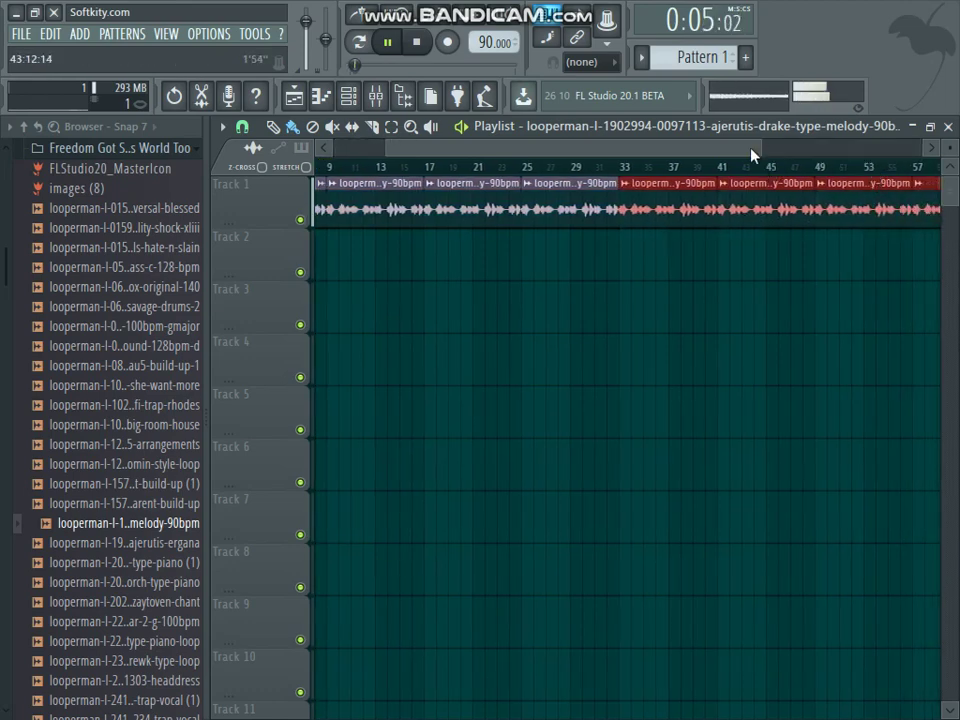
{"action": "left_click_drag", "start_coordinate": [756, 149], "coordinate": [955, 160]}
{"action": "left_click_drag", "start_coordinate": [388, 150], "coordinate": [182, 116]}
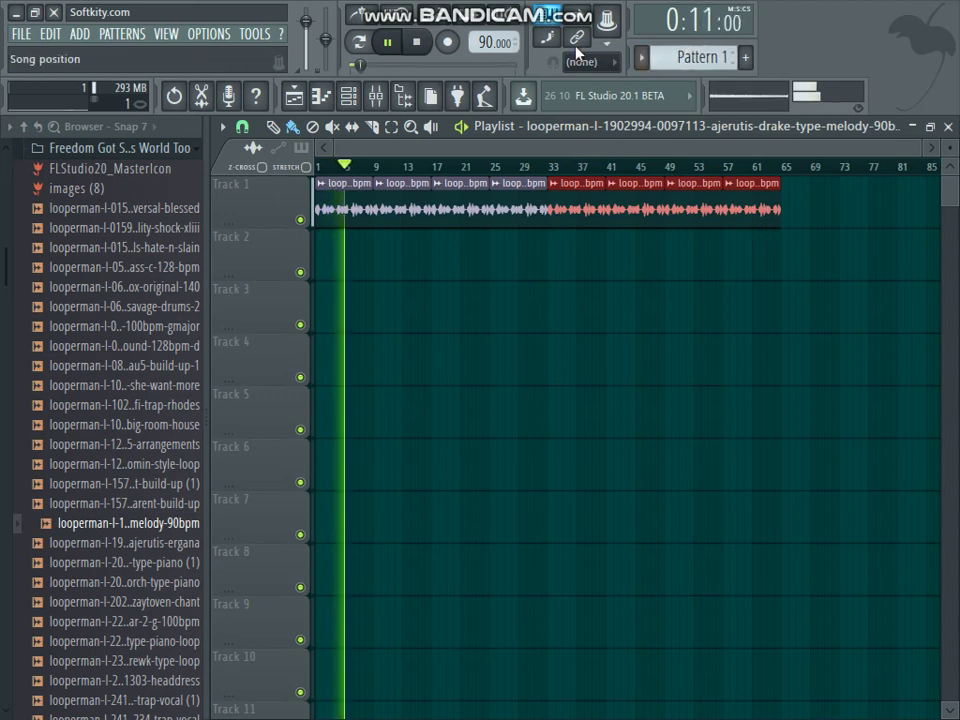
- Stop playback and show the channel rack with the channel filter set to All
{"action": "left_click", "coordinate": [349, 96]}
{"action": "key", "text": "space"}
{"action": "left_click", "coordinate": [345, 142]}
{"action": "left_click", "coordinate": [360, 157]}
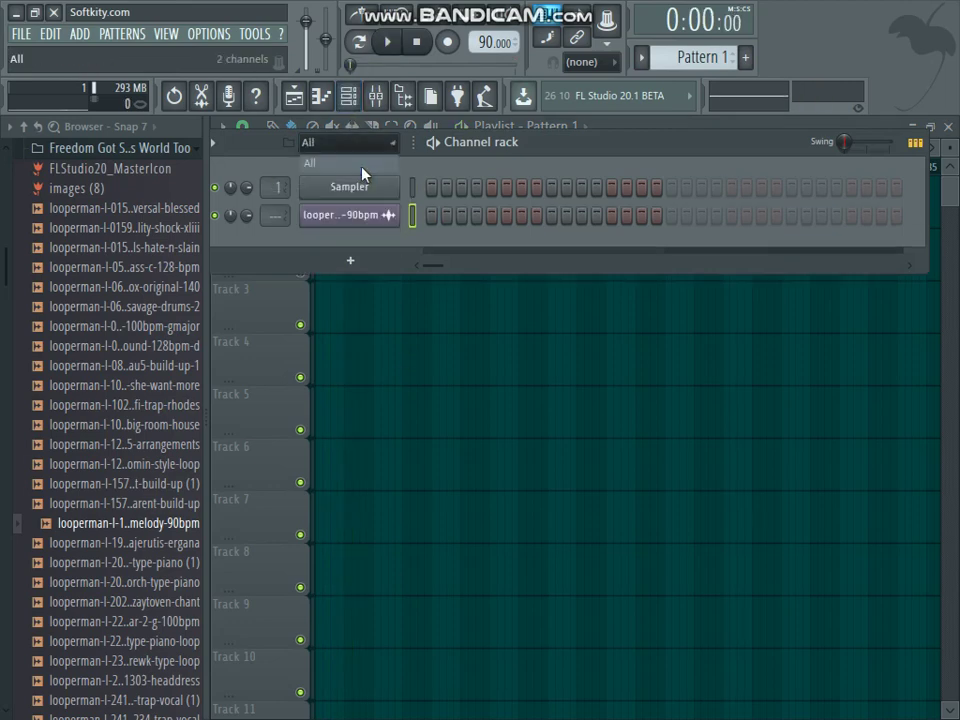
- Collapse the current sample folder in the browser and expand Recent files
{"action": "left_click", "coordinate": [40, 148]}
{"action": "left_click_drag", "start_coordinate": [2, 312], "coordinate": [8, 184]}
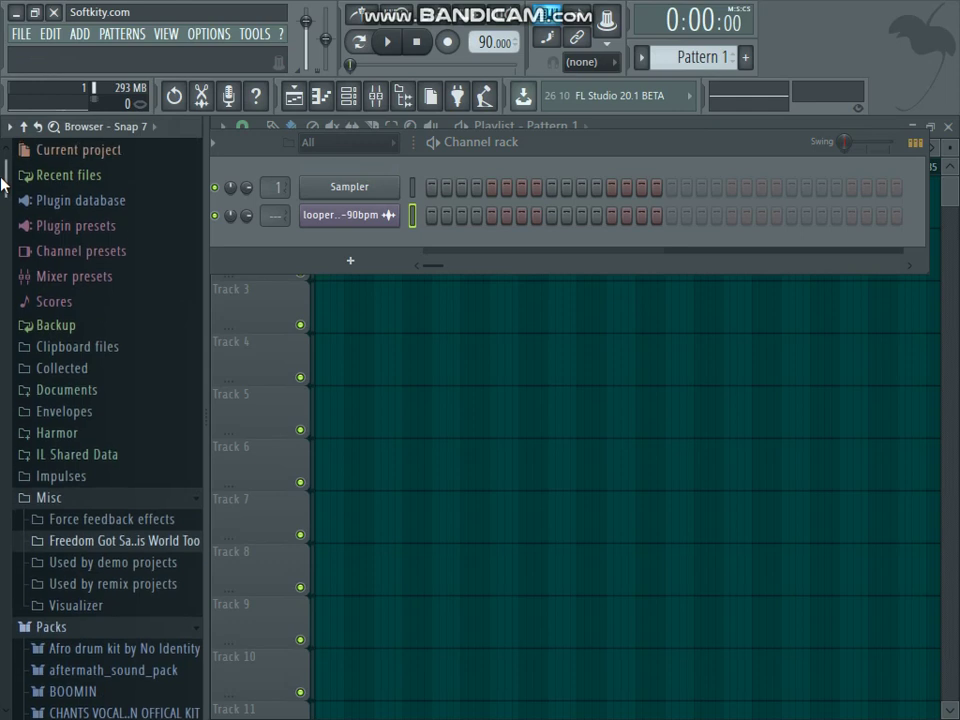
{"action": "left_click", "coordinate": [45, 182]}
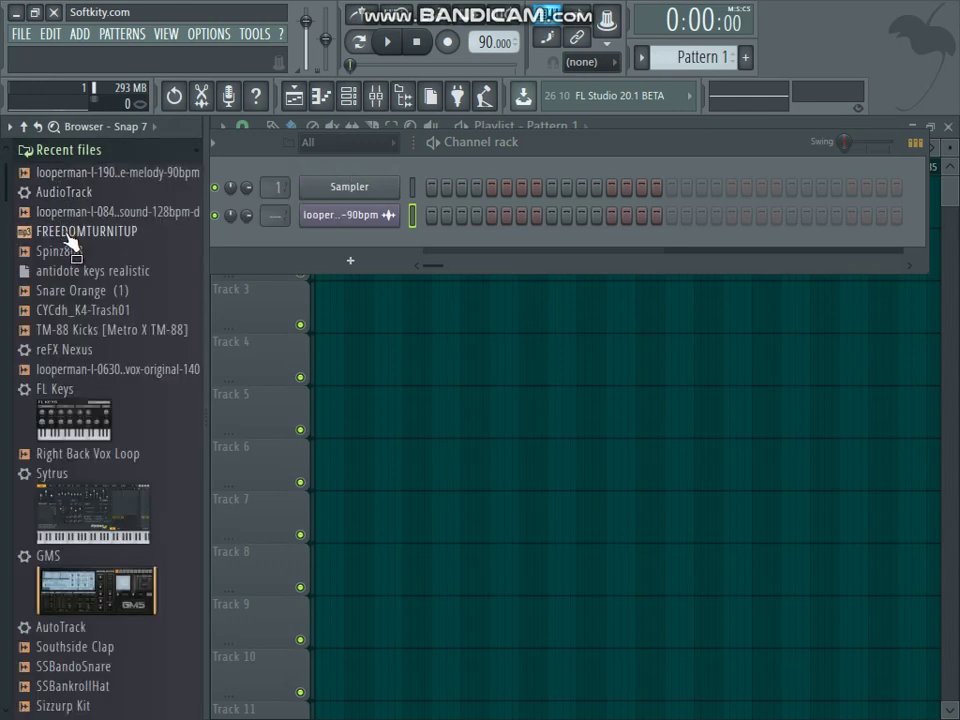
- Add Right Back Vox Loop and TM-88 Kicks [Metro X TM-88] from the recent files as new channels
{"action": "left_click_drag", "start_coordinate": [72, 288], "coordinate": [125, 318]}
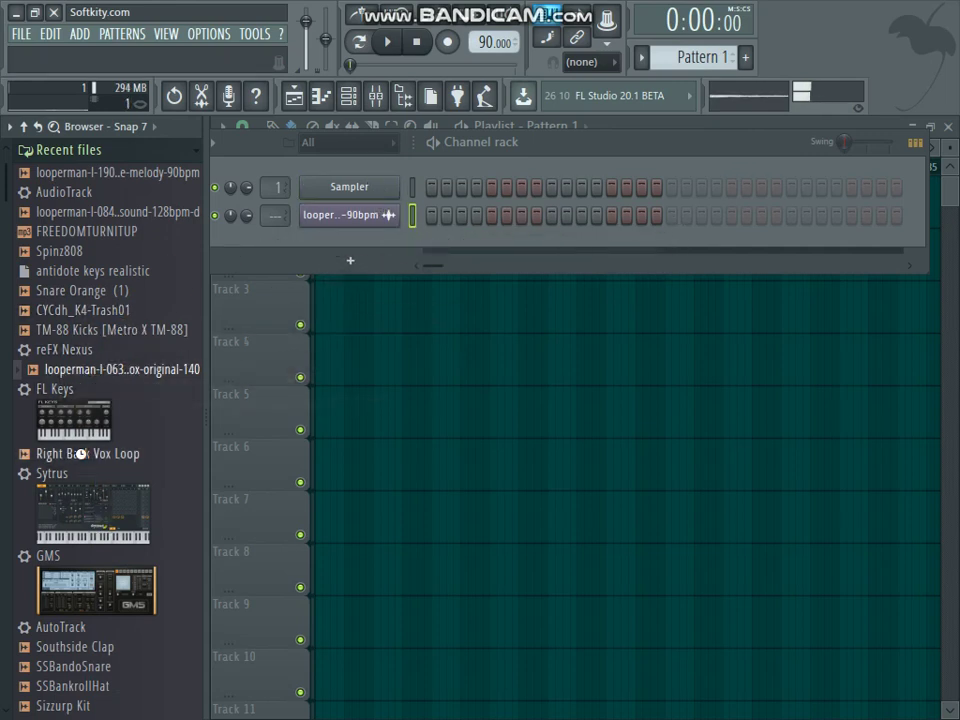
{"action": "left_click_drag", "start_coordinate": [80, 453], "coordinate": [274, 221]}
{"action": "left_click", "coordinate": [110, 355]}
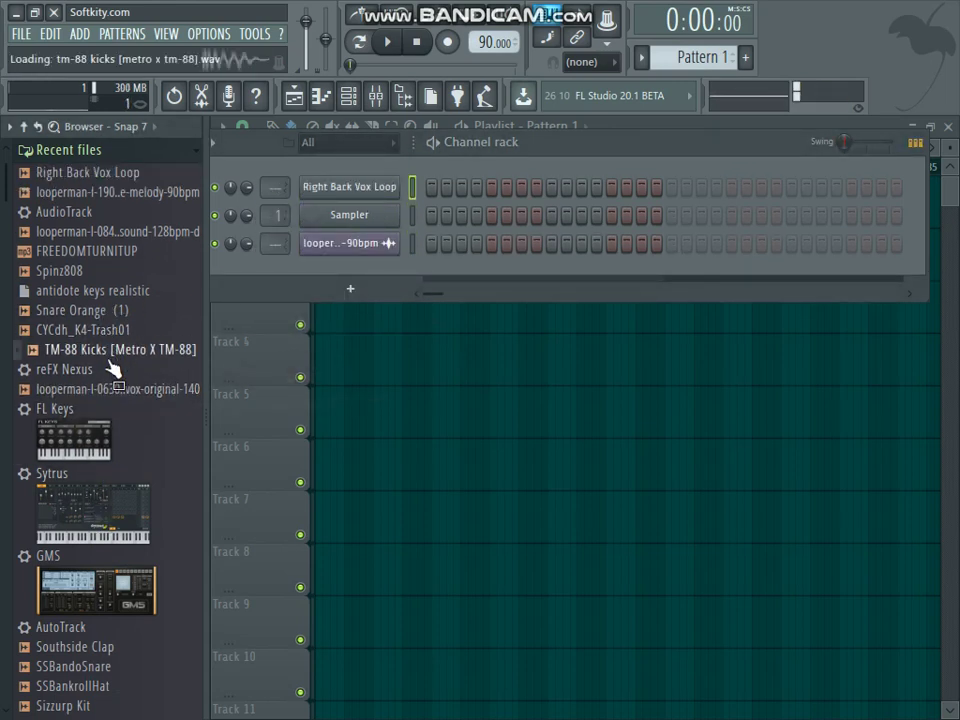
{"action": "left_click_drag", "start_coordinate": [108, 361], "coordinate": [340, 288]}
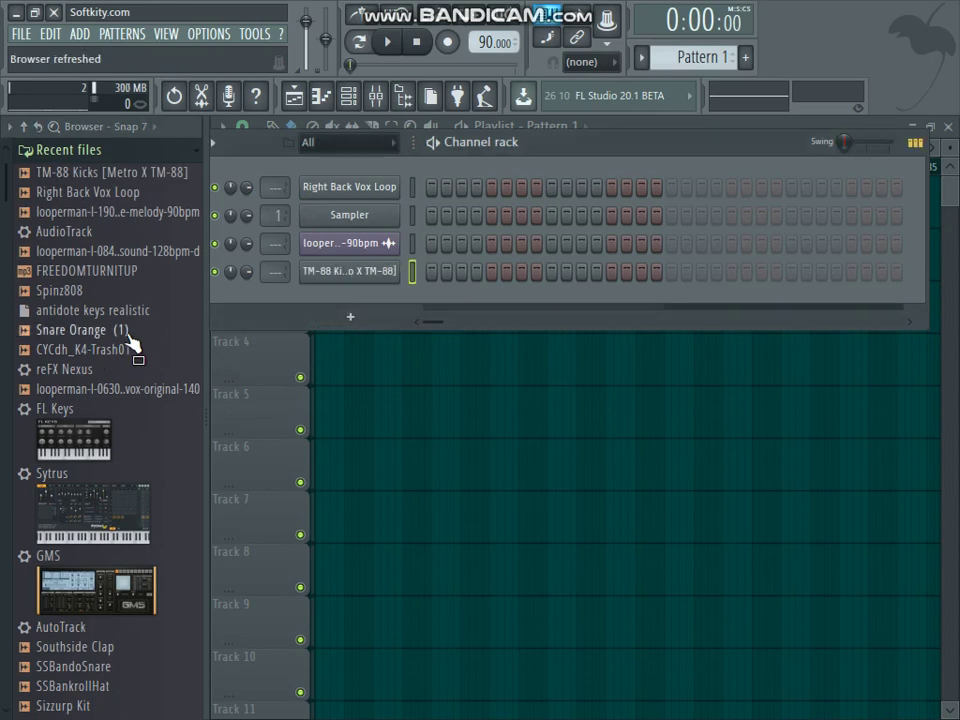
- Audition Snare Orange (1) and CYCdh_K4-Trash01, and add Southside Clap and Spinz808 as new channels
{"action": "left_click", "coordinate": [96, 334]}
{"action": "left_click", "coordinate": [98, 350]}
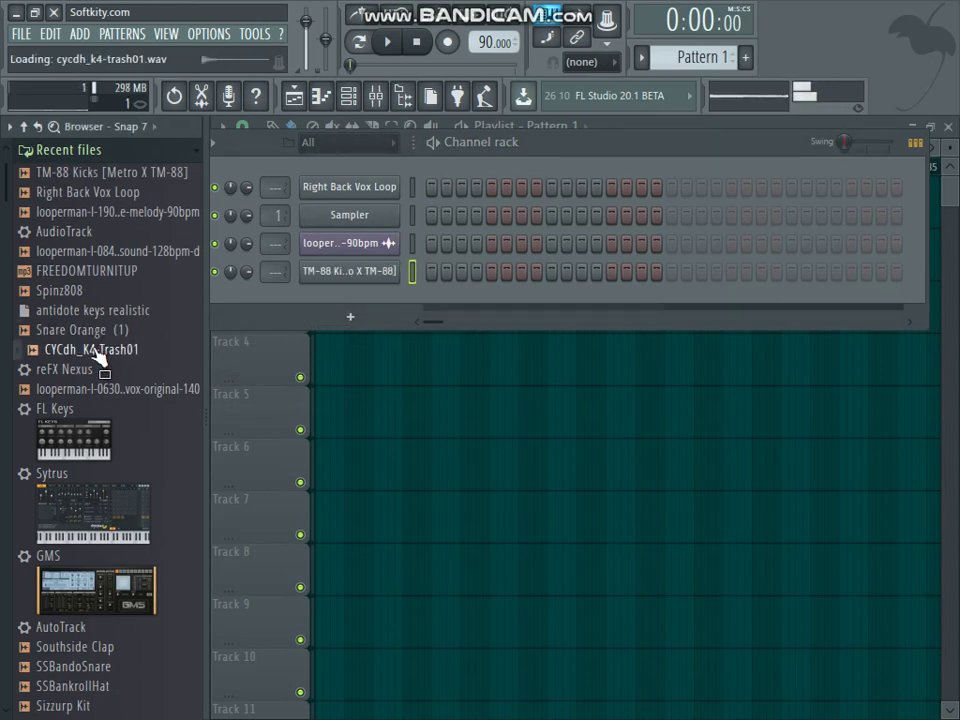
{"action": "left_click_drag", "start_coordinate": [96, 362], "coordinate": [86, 311]}
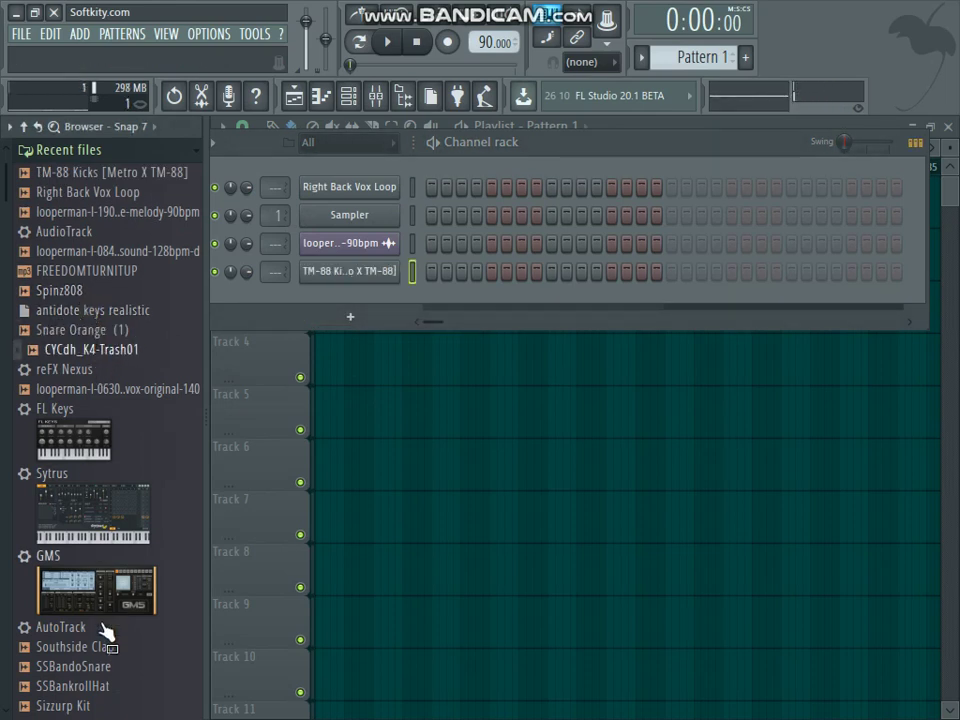
{"action": "left_click_drag", "start_coordinate": [105, 647], "coordinate": [330, 305]}
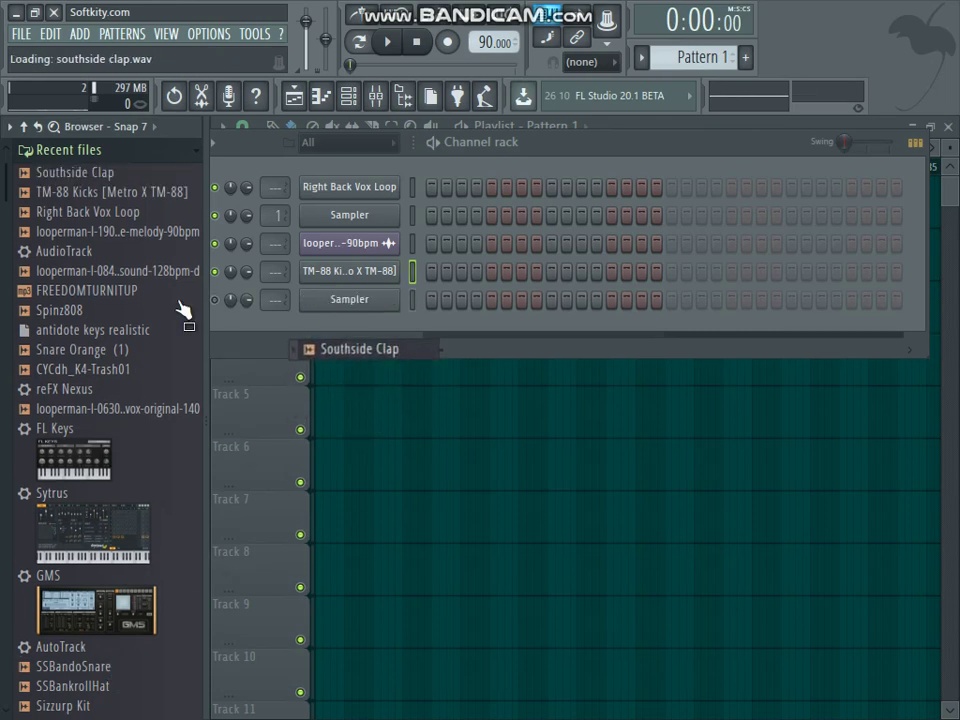
{"action": "left_click_drag", "start_coordinate": [66, 310], "coordinate": [332, 172]}
- Add the SSBandoSnare and SSBankrollHat samples from the recent files as new channels
{"action": "left_click", "coordinate": [110, 670]}
{"action": "left_click", "coordinate": [5, 711]}
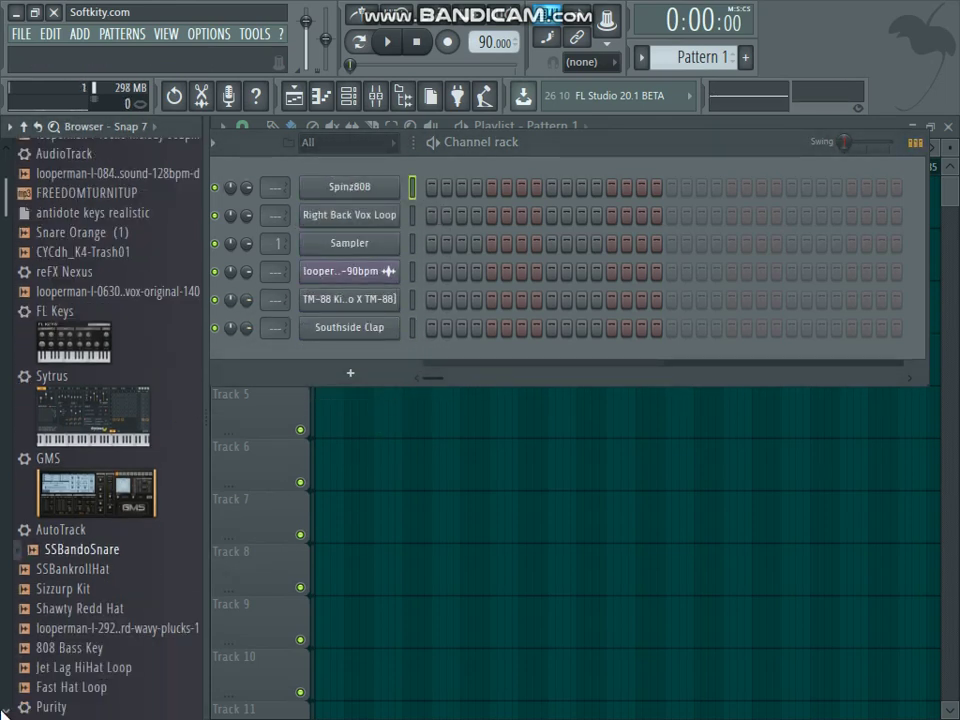
{"action": "left_click_drag", "start_coordinate": [11, 712], "coordinate": [360, 380]}
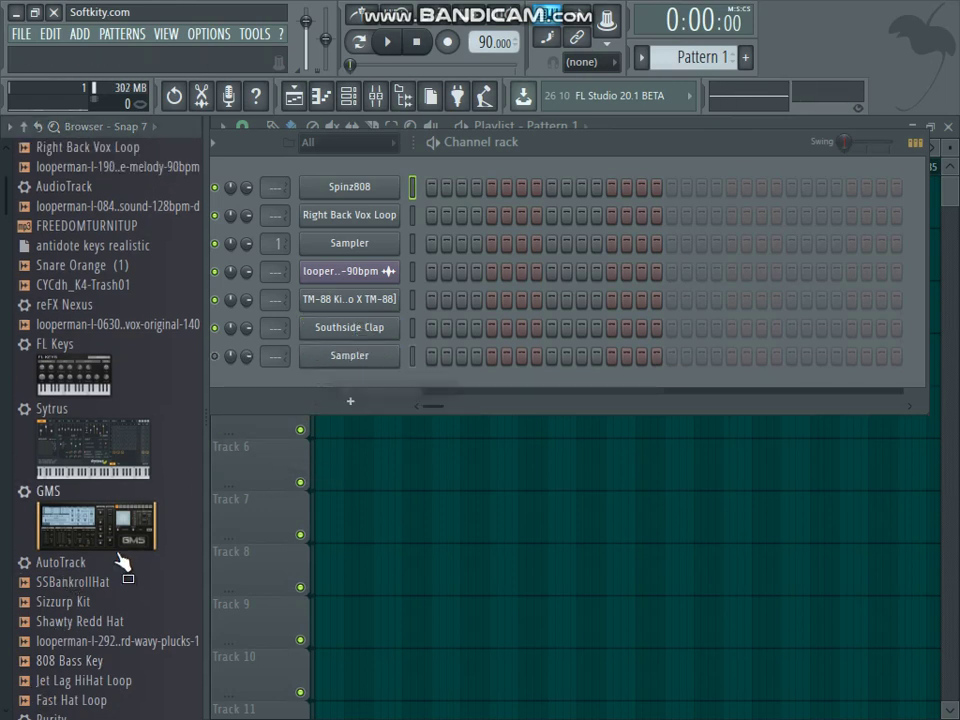
{"action": "left_click_drag", "start_coordinate": [122, 576], "coordinate": [349, 399]}
- Compare the Sizzurp Kit and Shawty Redd Hat samples, and add Shawty Redd Hat as a new channel
{"action": "left_click_drag", "start_coordinate": [90, 603], "coordinate": [95, 620]}
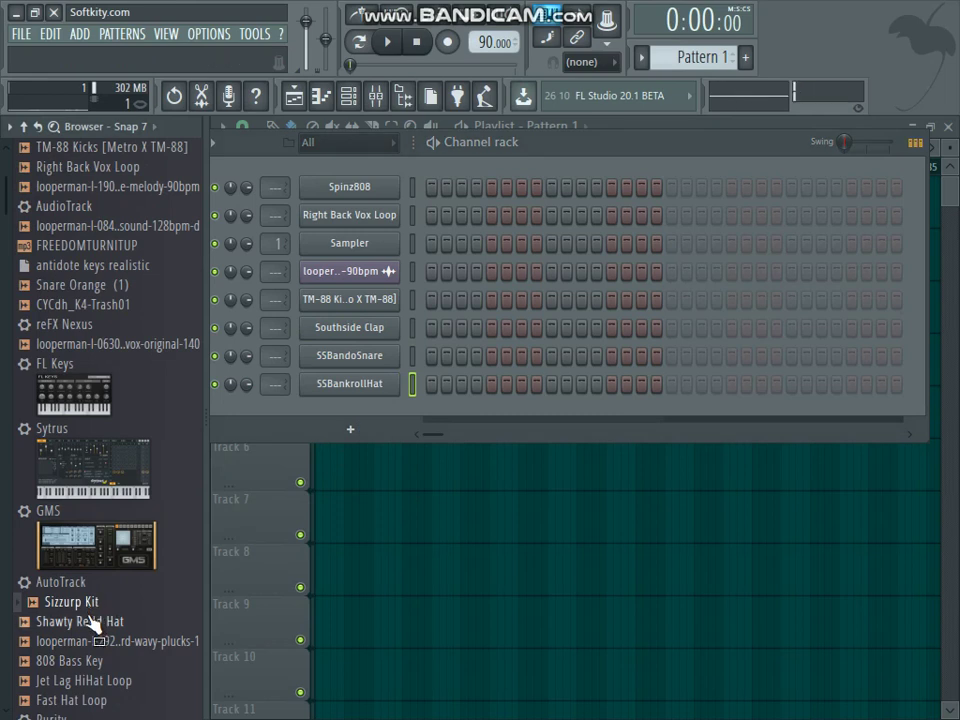
{"action": "left_click", "coordinate": [93, 621]}
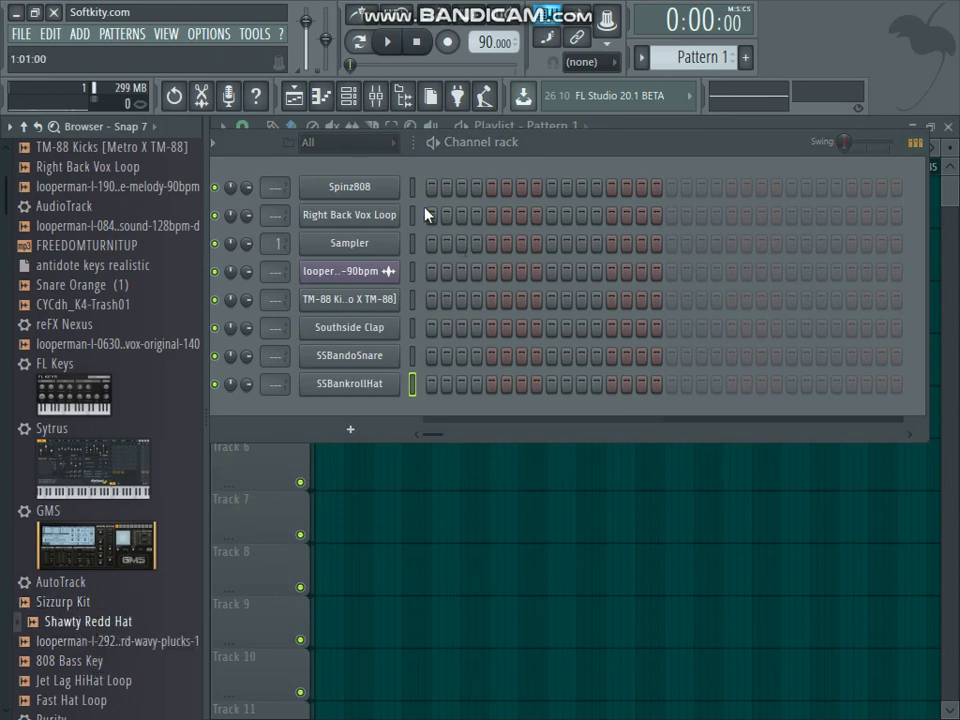
{"action": "left_click", "coordinate": [411, 299]}
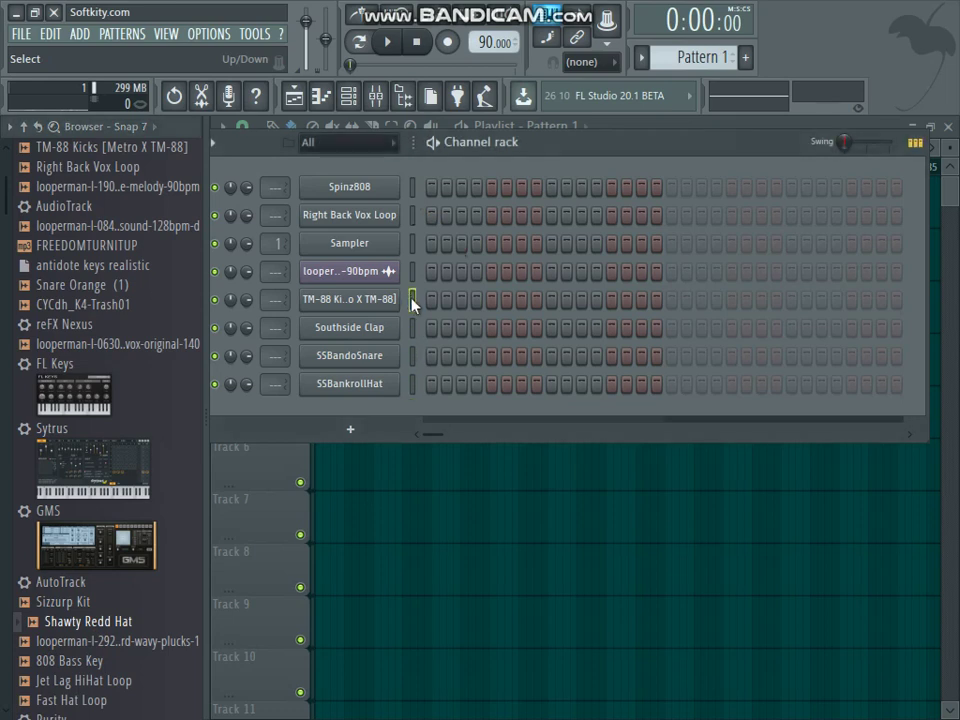
{"action": "left_click", "coordinate": [118, 605]}
{"action": "left_click", "coordinate": [120, 625]}
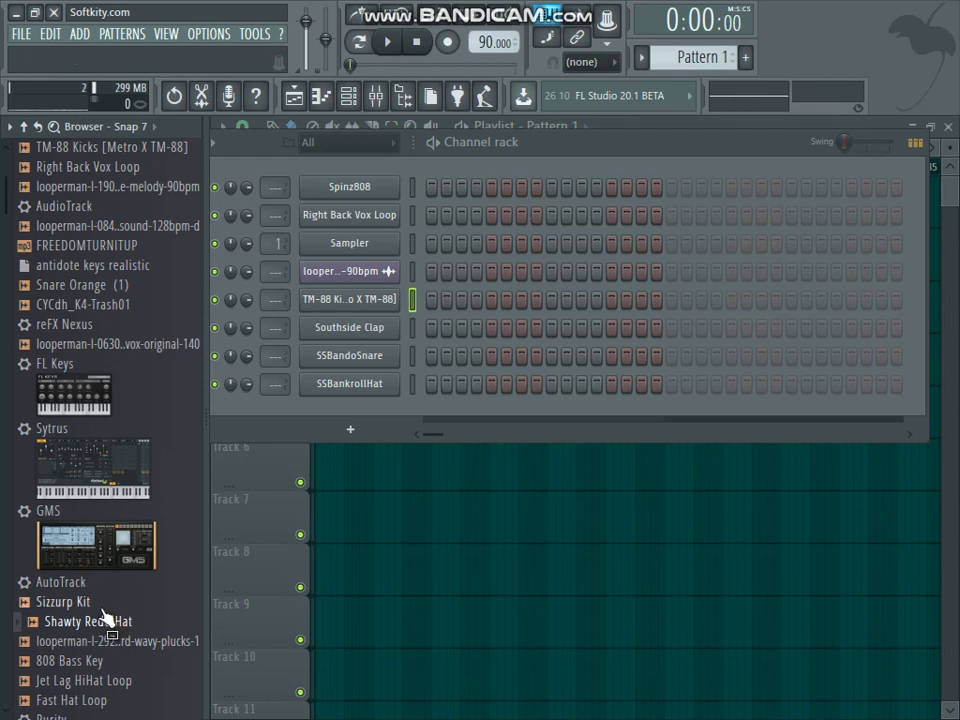
{"action": "left_click", "coordinate": [101, 603]}
{"action": "left_click", "coordinate": [102, 624]}
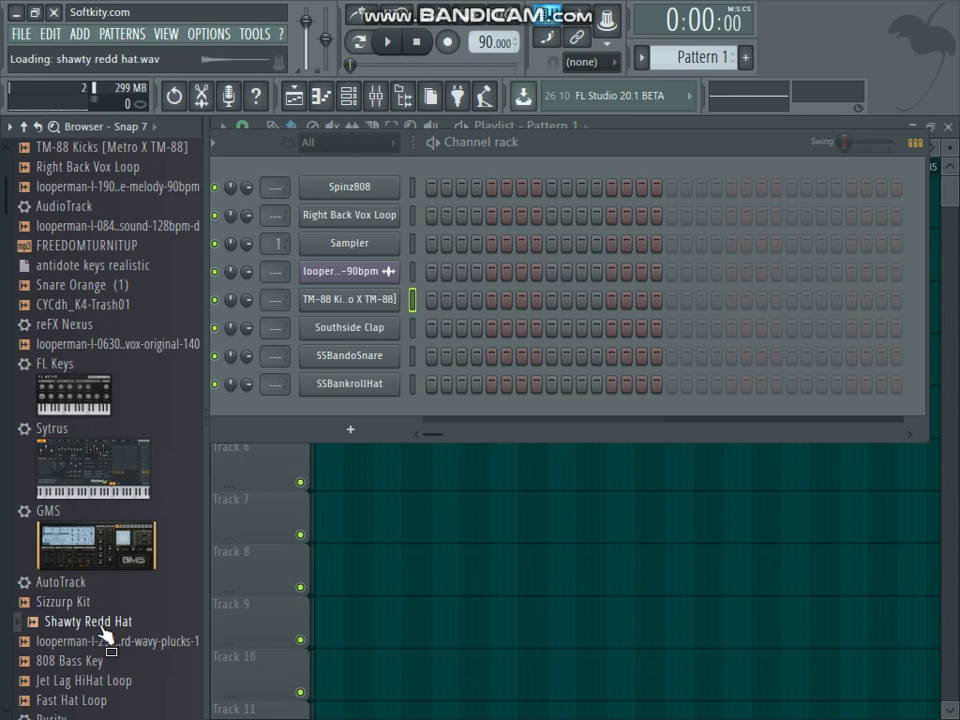
{"action": "left_click_drag", "start_coordinate": [107, 633], "coordinate": [345, 425]}
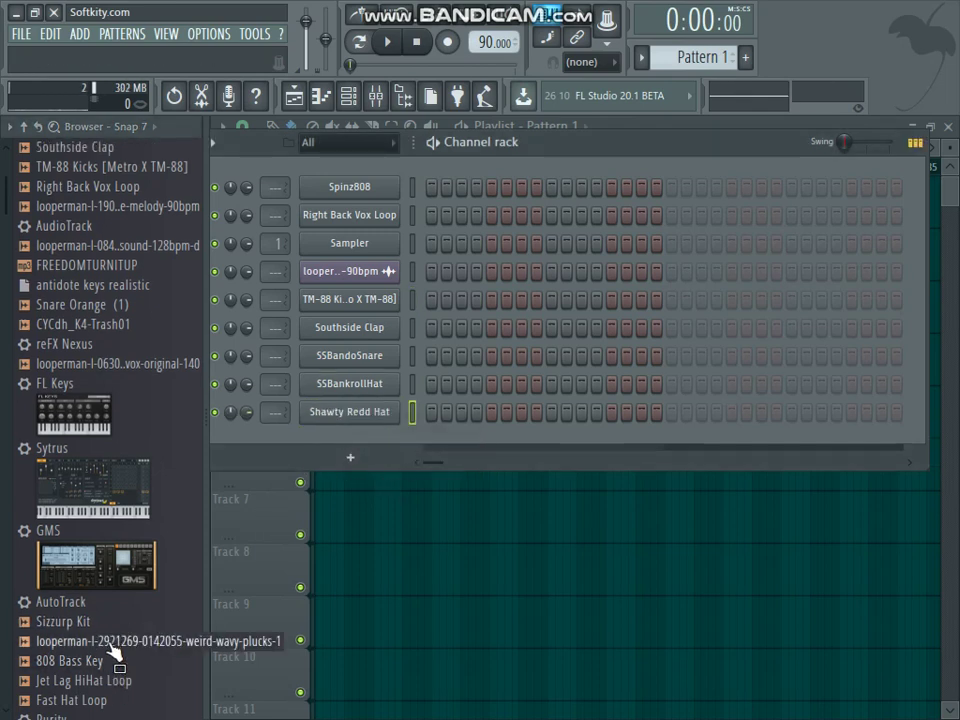
- Audition 808 Bass Key, Jet Lag HiHat Loop, Fast Hat Loop, Sizzurp Kit, Southside Clap and TM-88 Kicks in the recent files
{"action": "left_click", "coordinate": [110, 663]}
{"action": "left_click", "coordinate": [105, 684]}
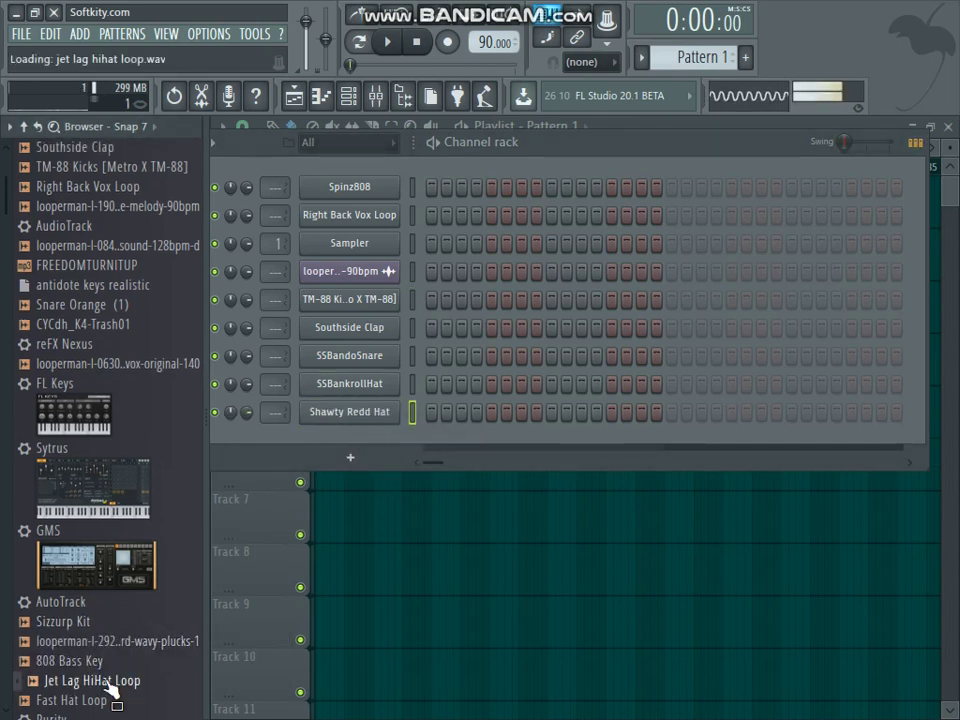
{"action": "left_click", "coordinate": [102, 664]}
{"action": "mouse_move", "coordinate": [100, 667]}
{"action": "left_mouse_down"}
{"action": "mouse_move", "coordinate": [306, 514]}
{"action": "mouse_move", "coordinate": [317, 444]}
{"action": "mouse_move", "coordinate": [146, 660]}
{"action": "mouse_move", "coordinate": [98, 688]}
{"action": "left_mouse_up"}
{"action": "left_click", "coordinate": [98, 685]}
{"action": "left_click", "coordinate": [102, 702]}
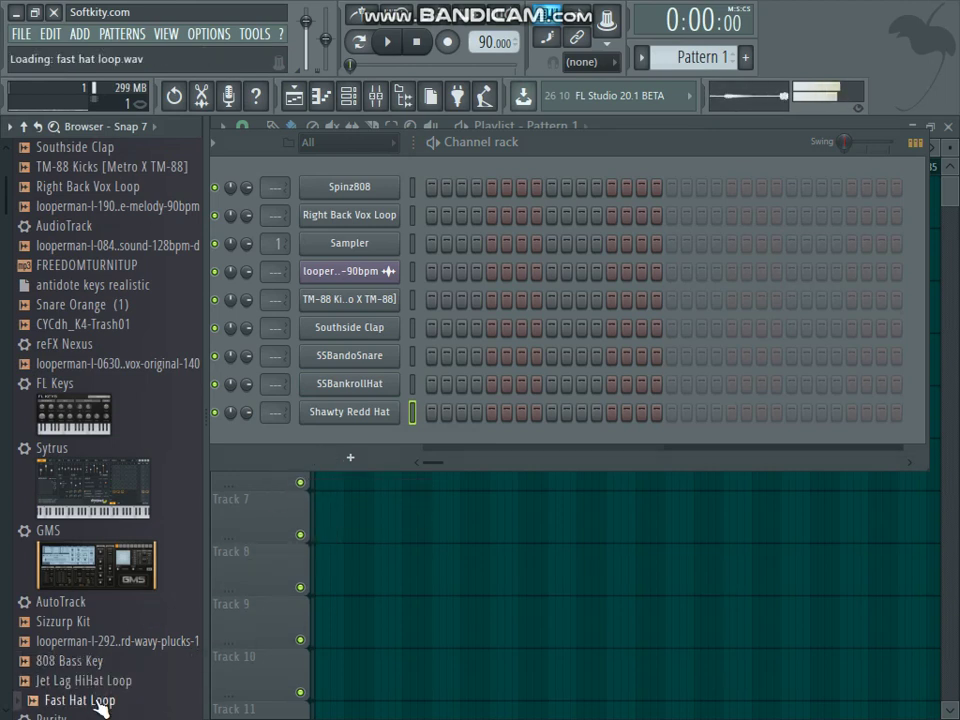
{"action": "left_click", "coordinate": [100, 622]}
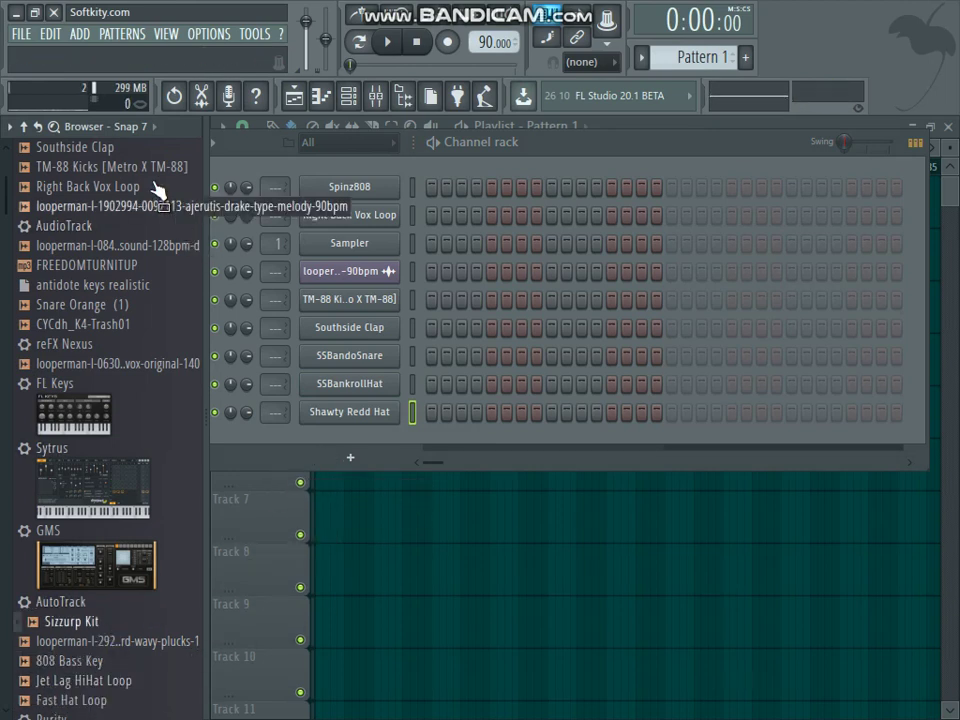
{"action": "left_click", "coordinate": [126, 151]}
{"action": "left_click", "coordinate": [129, 169]}
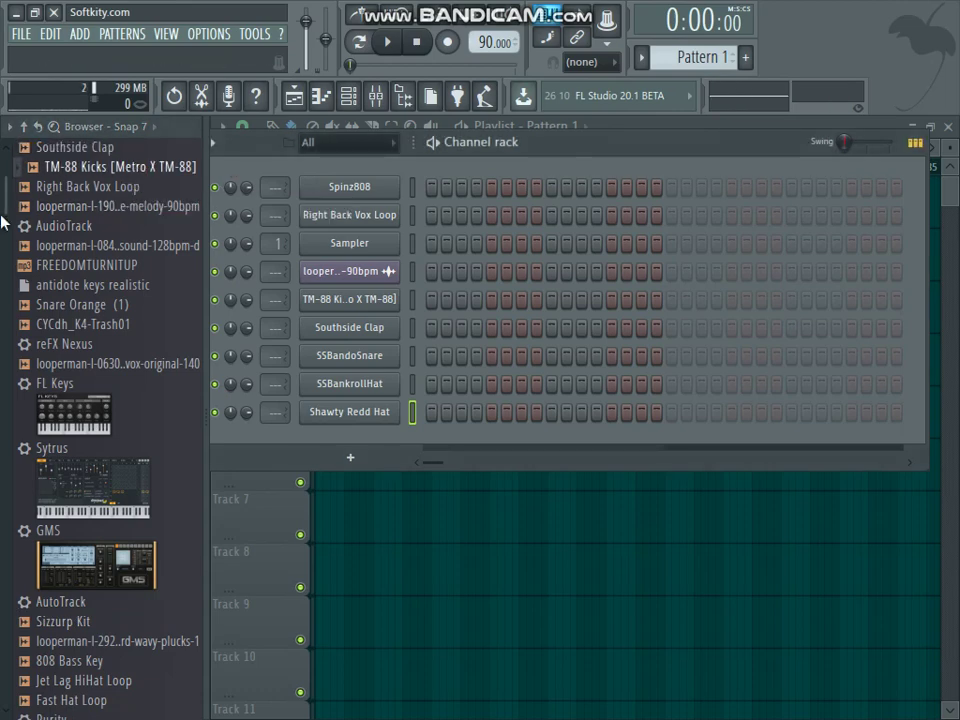
- Collapse the Recent files folder in the browser
{"action": "scroll", "coordinate": [10, 200], "scroll_direction": "up", "scroll_amount": 3}
{"action": "left_click", "coordinate": [40, 180]}
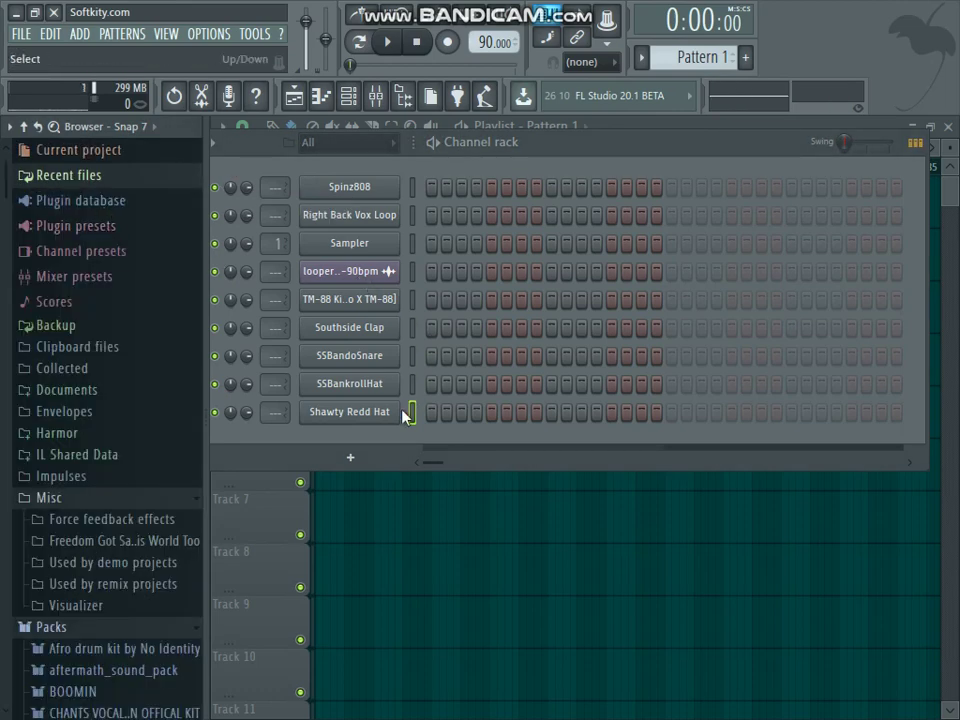
{"action": "left_click", "coordinate": [98, 176]}
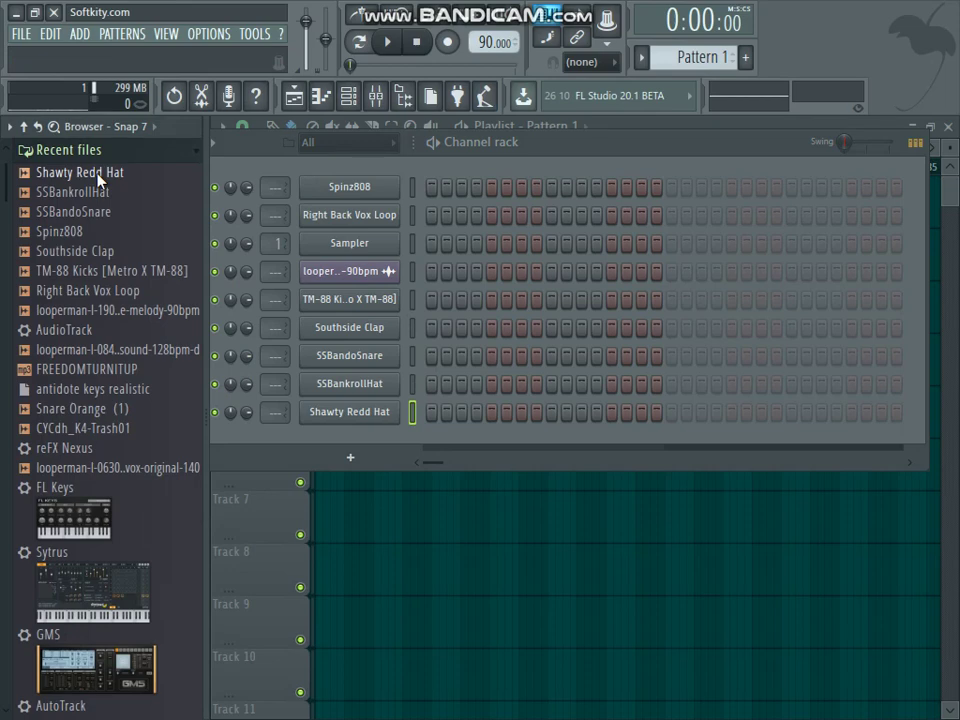
{"action": "left_click", "coordinate": [90, 153]}
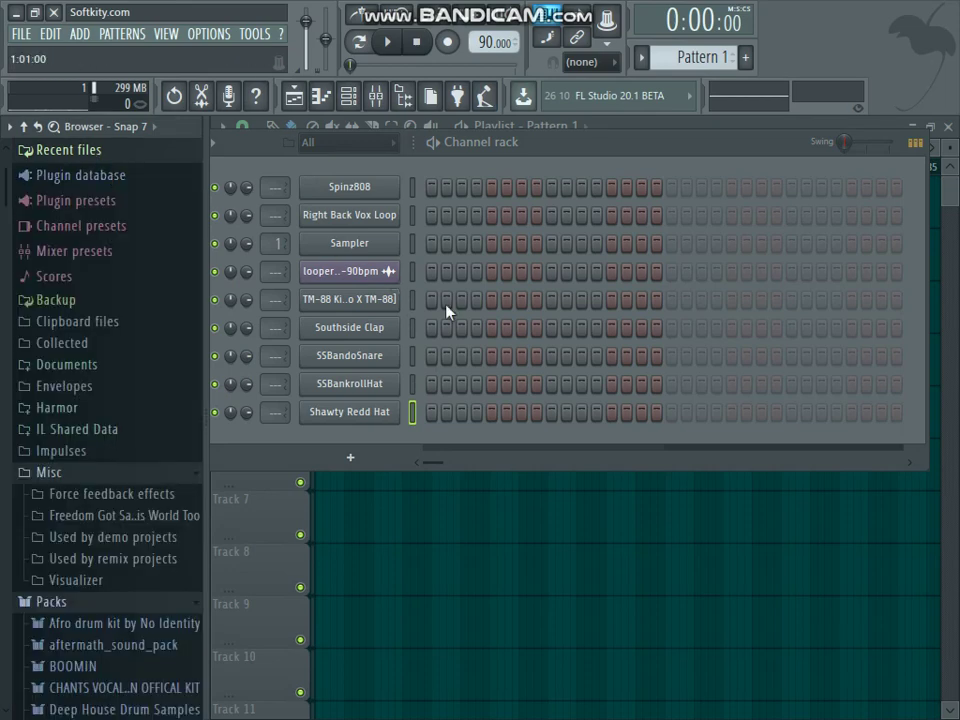
- Place Pattern 1 on Track 2 of the playlist at bar 1, stretch it to 8 bars, and open it in the channel rack
{"action": "left_click", "coordinate": [294, 95]}
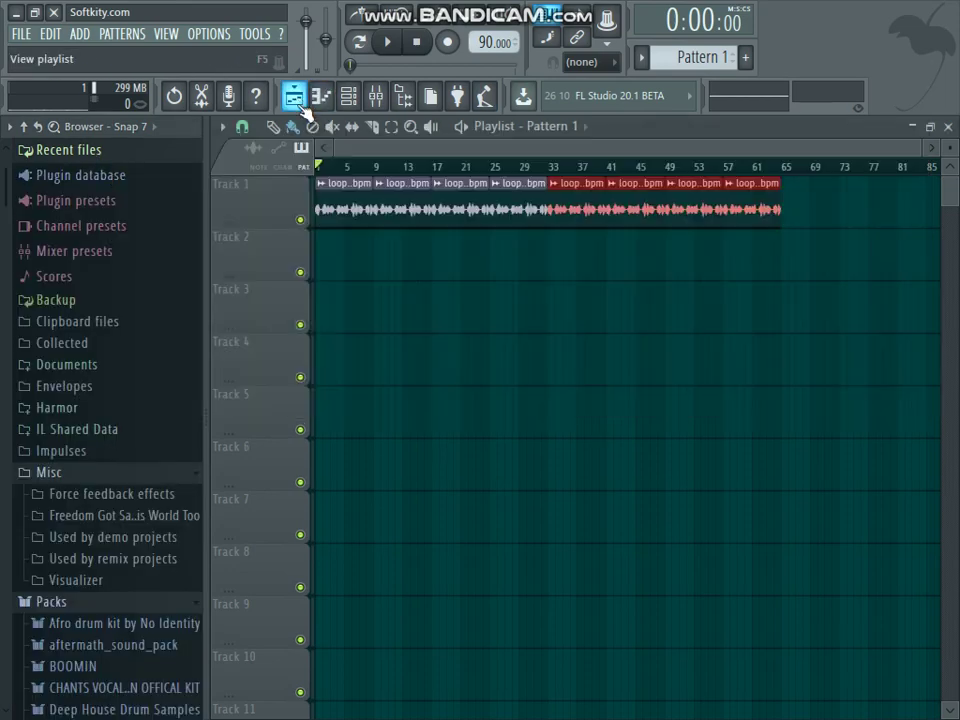
{"action": "left_click", "coordinate": [320, 246]}
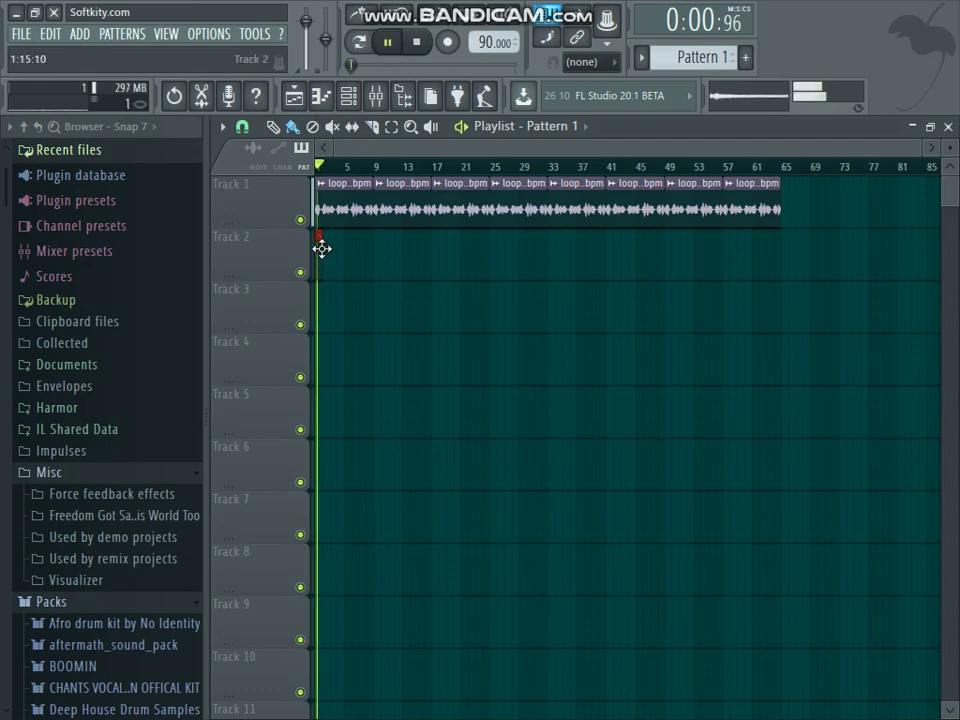
{"action": "left_click_drag", "start_coordinate": [321, 249], "coordinate": [372, 256]}
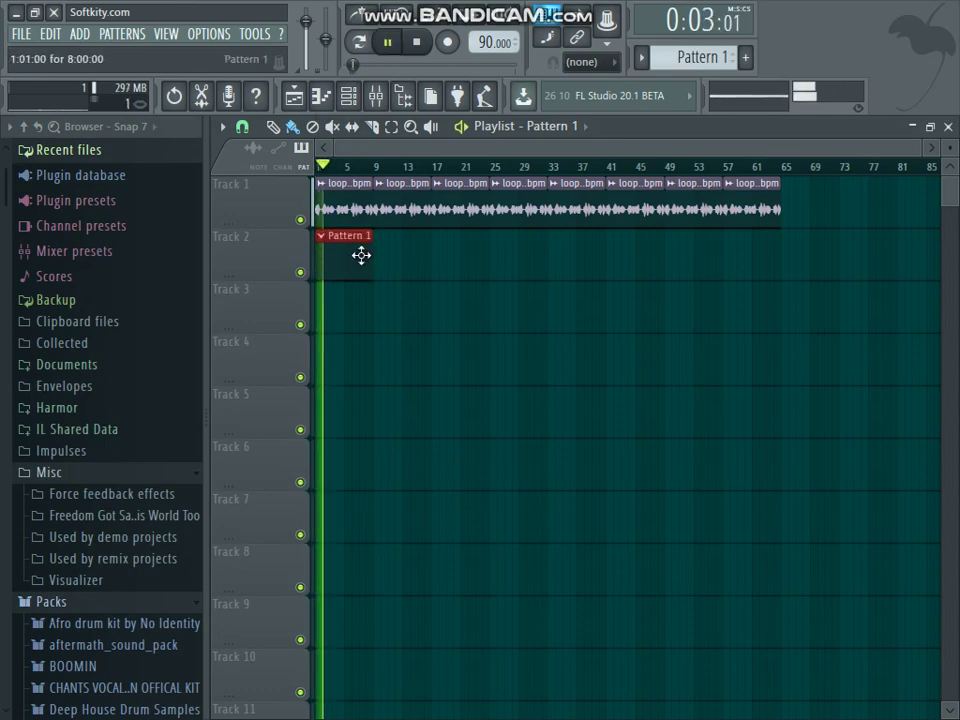
{"action": "double_click", "coordinate": [360, 255]}
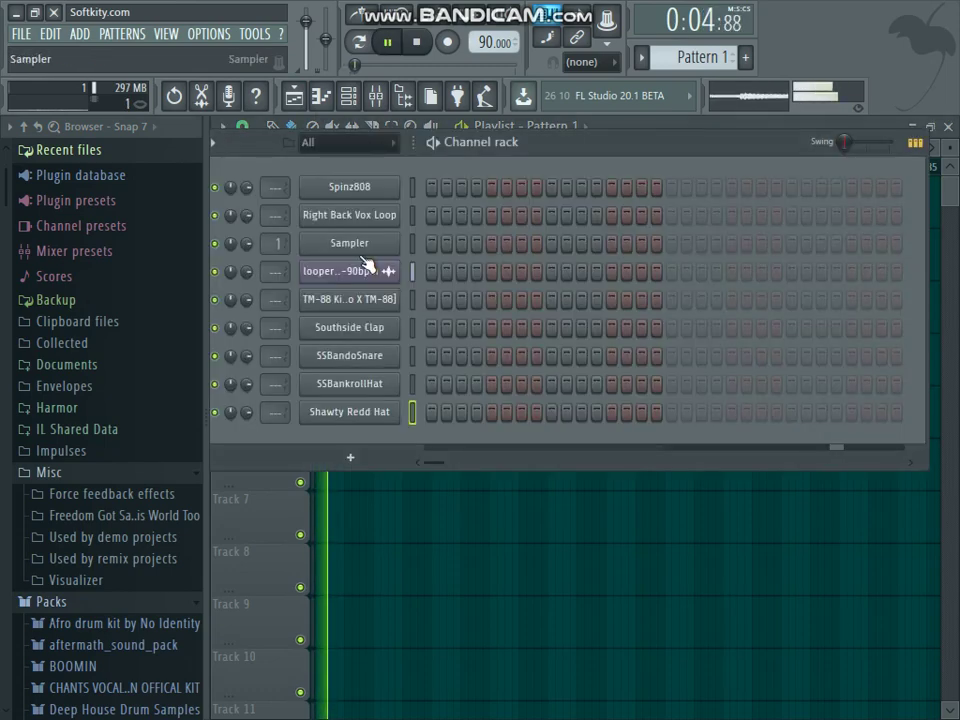
{"action": "key", "text": "space"}
{"action": "key", "text": "space"}
{"action": "left_click", "coordinate": [492, 357]}
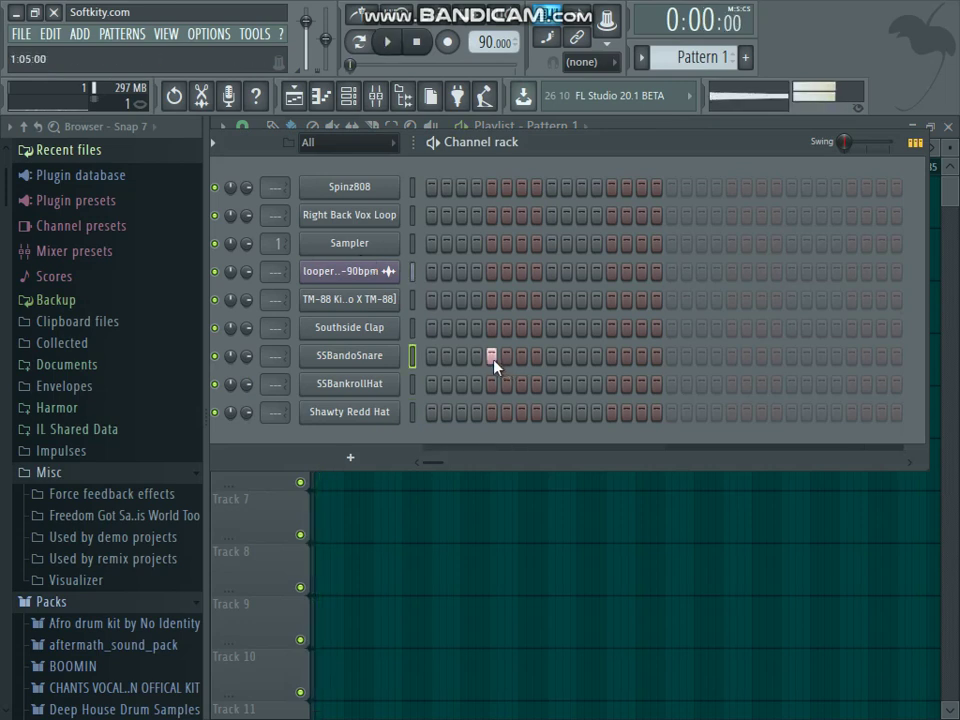
{"action": "left_click", "coordinate": [492, 357]}
- Program Southside Clap hits on every eighth step from step 5 across four bars of Pattern 1
{"action": "left_click", "coordinate": [491, 328]}
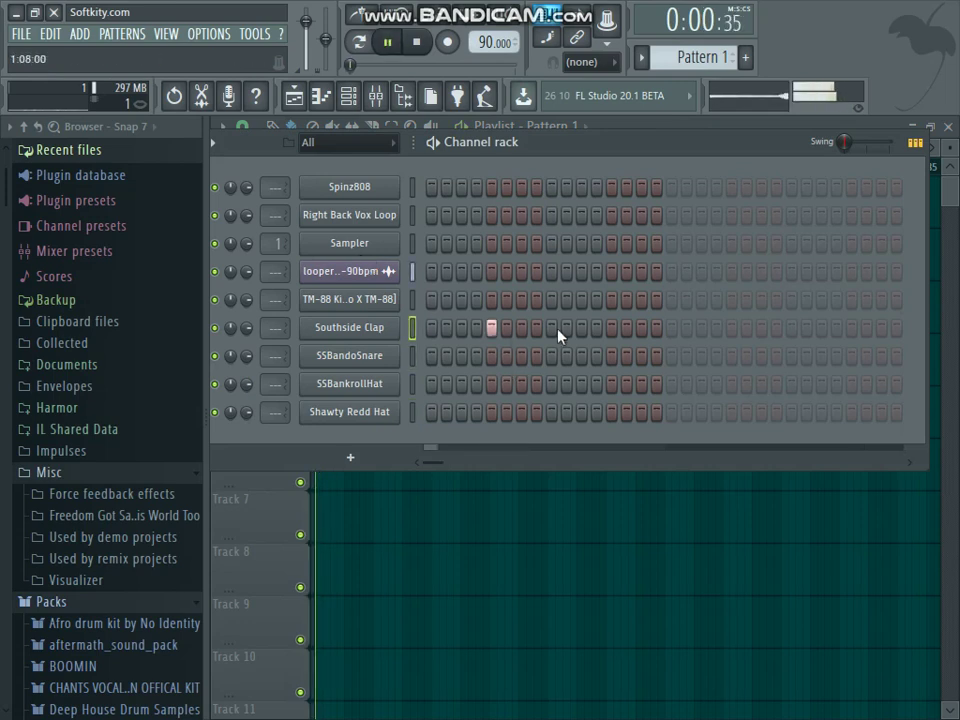
{"action": "left_click", "coordinate": [671, 328]}
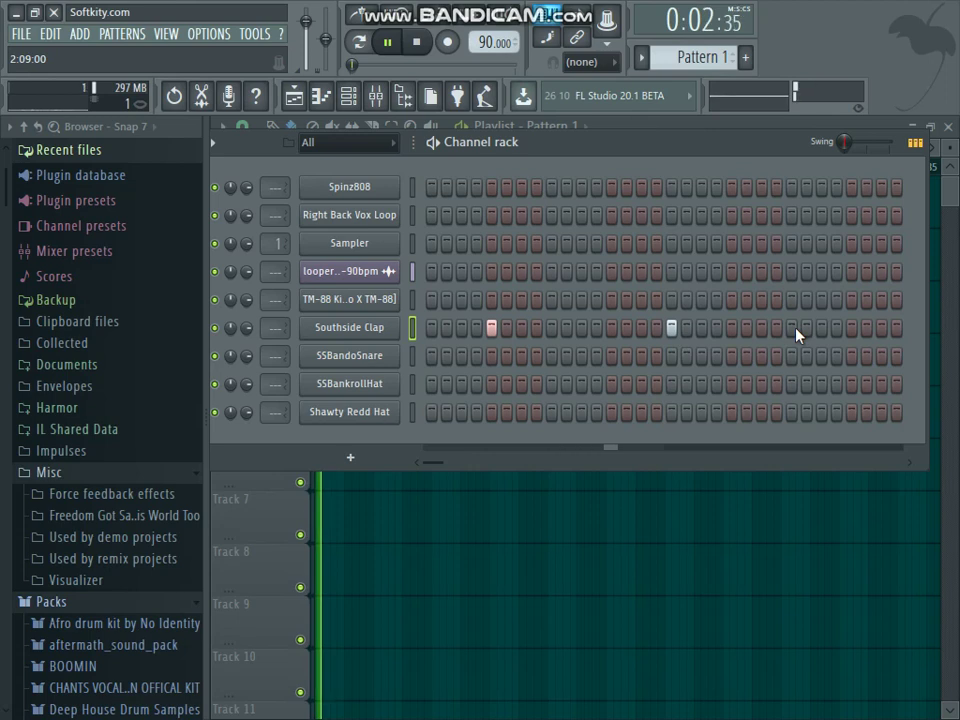
{"action": "left_click", "coordinate": [671, 328]}
{"action": "key", "text": "space"}
{"action": "right_click", "coordinate": [672, 328]}
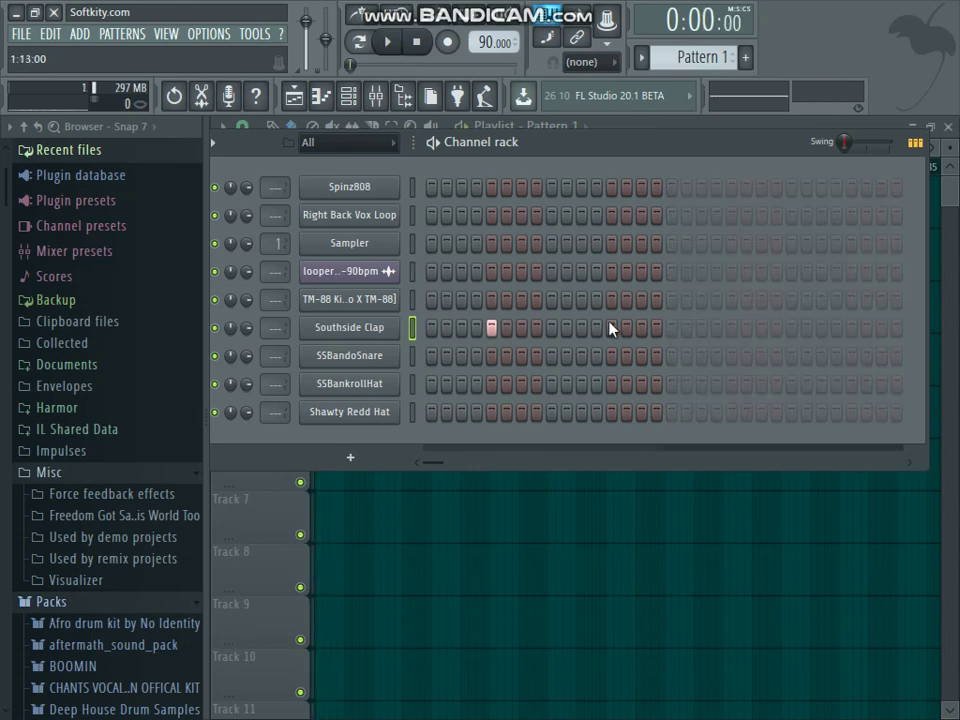
{"action": "left_click", "coordinate": [732, 329]}
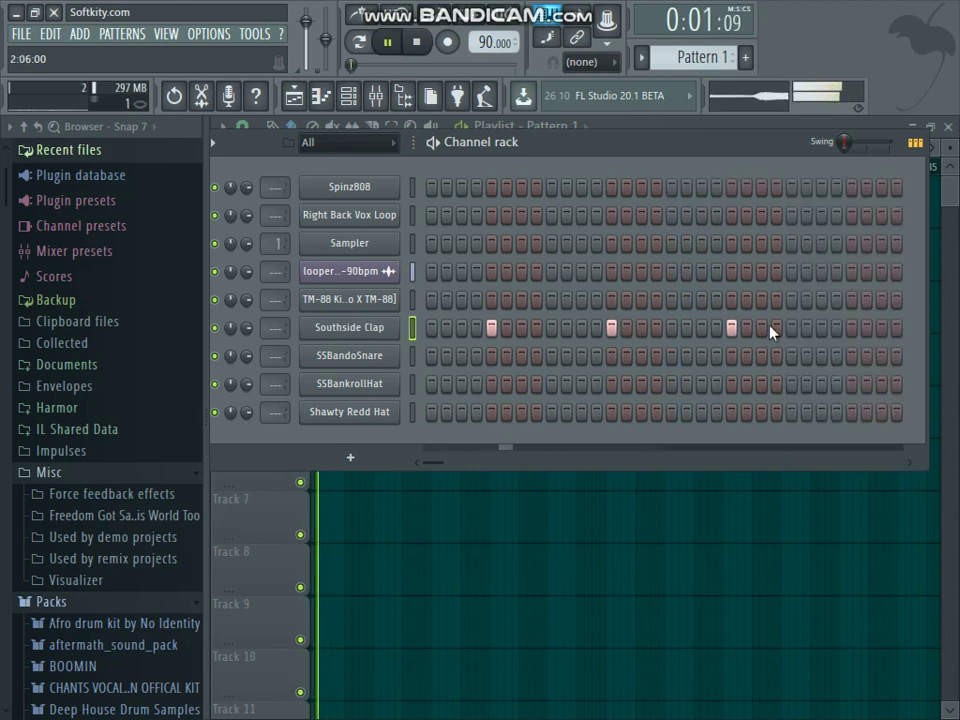
{"action": "left_click", "coordinate": [910, 463]}
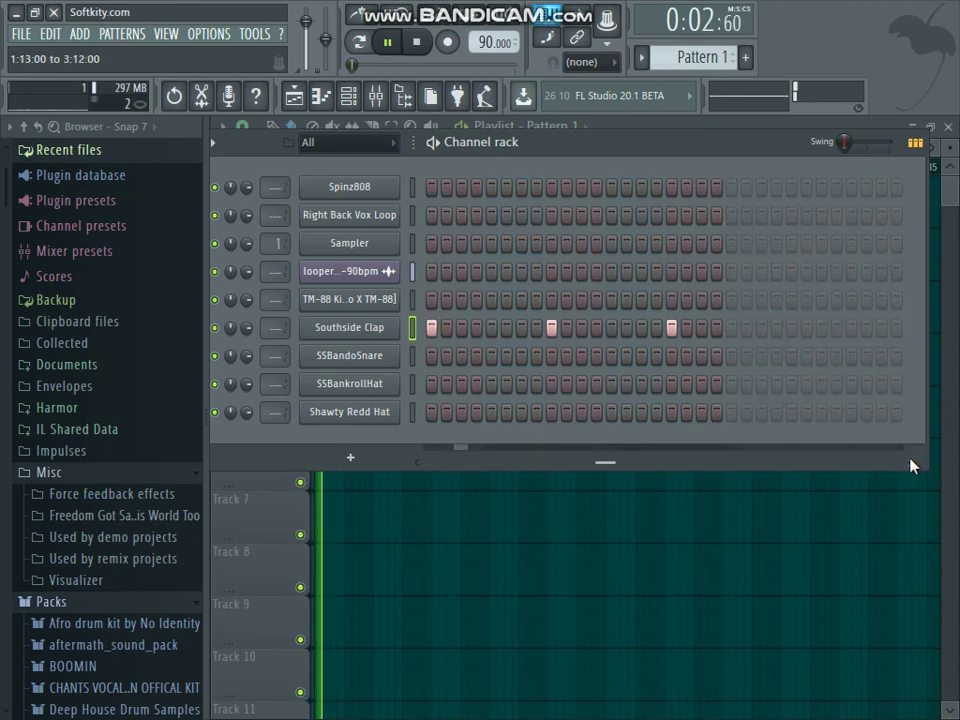
{"action": "left_click", "coordinate": [732, 332]}
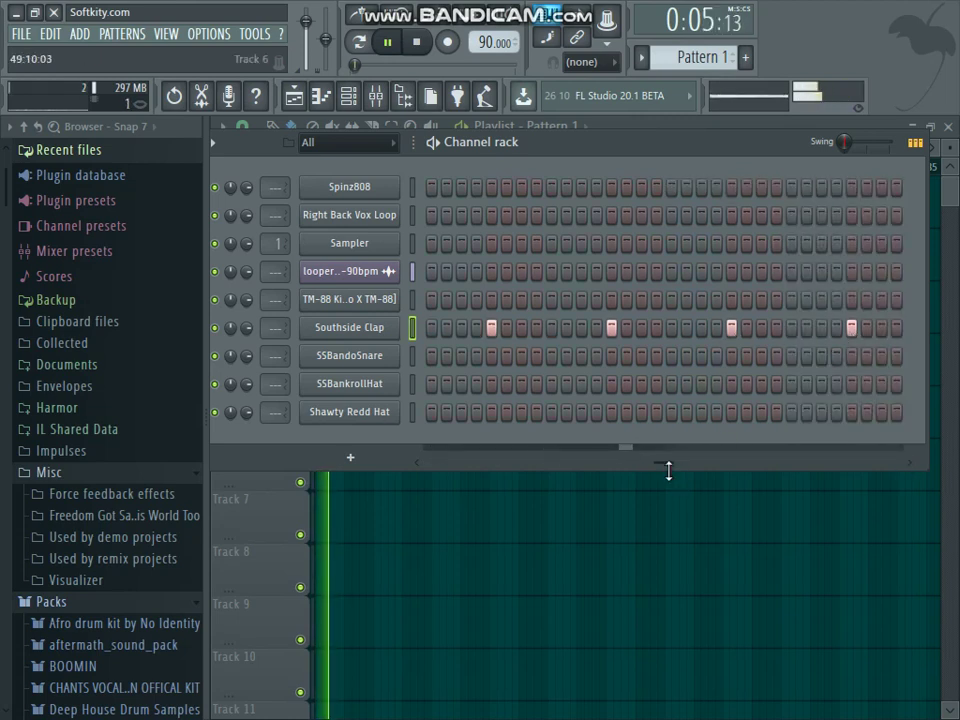
{"action": "left_click_drag", "start_coordinate": [668, 464], "coordinate": [395, 447]}
{"action": "left_click", "coordinate": [763, 330]}
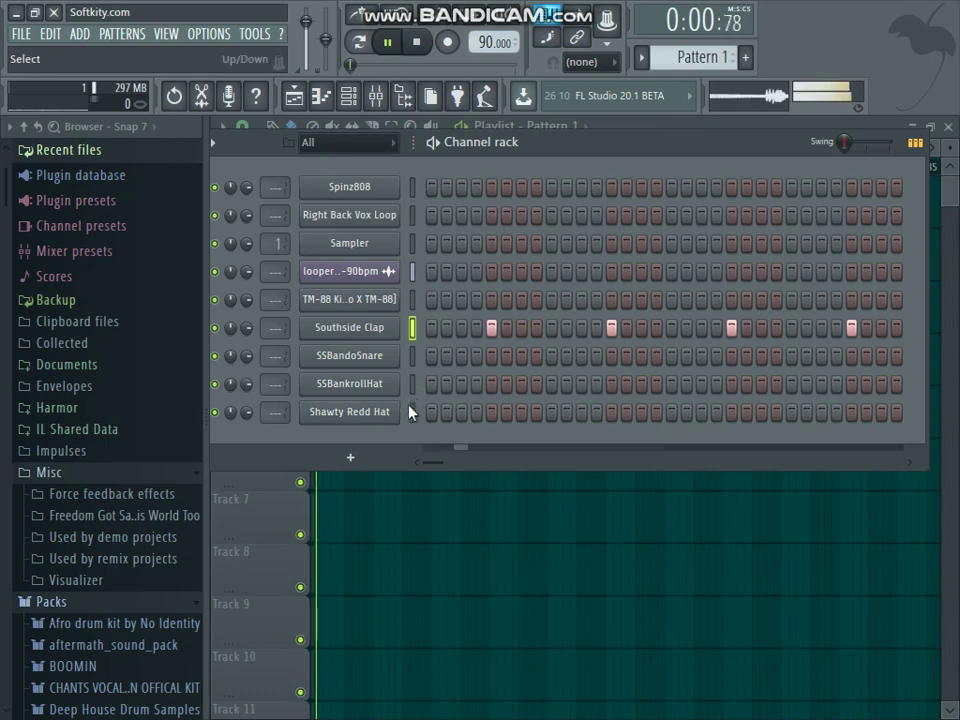
- Repeat Pattern 1 along Track 2 of the playlist in four-bar clips up to bar 65, matching the melody's length
{"action": "left_click", "coordinate": [371, 501]}
{"action": "right_click", "coordinate": [384, 522]}
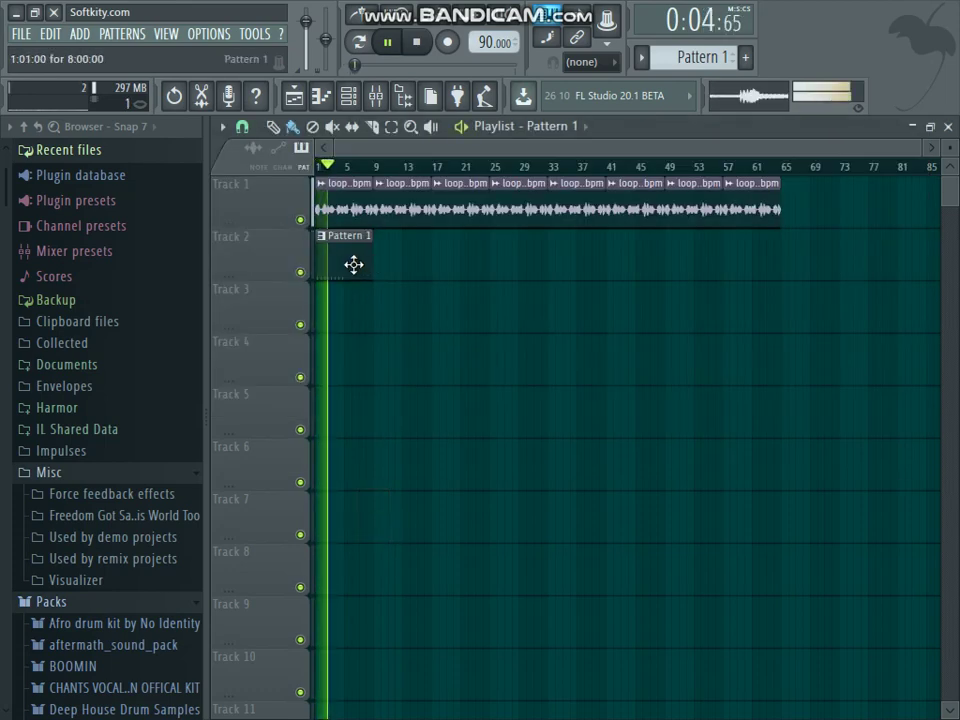
{"action": "mouse_move", "coordinate": [366, 268]}
{"action": "left_mouse_down"}
{"action": "mouse_move", "coordinate": [513, 274]}
{"action": "mouse_move", "coordinate": [508, 268]}
{"action": "mouse_move", "coordinate": [797, 258]}
{"action": "left_mouse_up"}
{"action": "right_click", "coordinate": [800, 262]}
{"action": "key", "text": "space"}
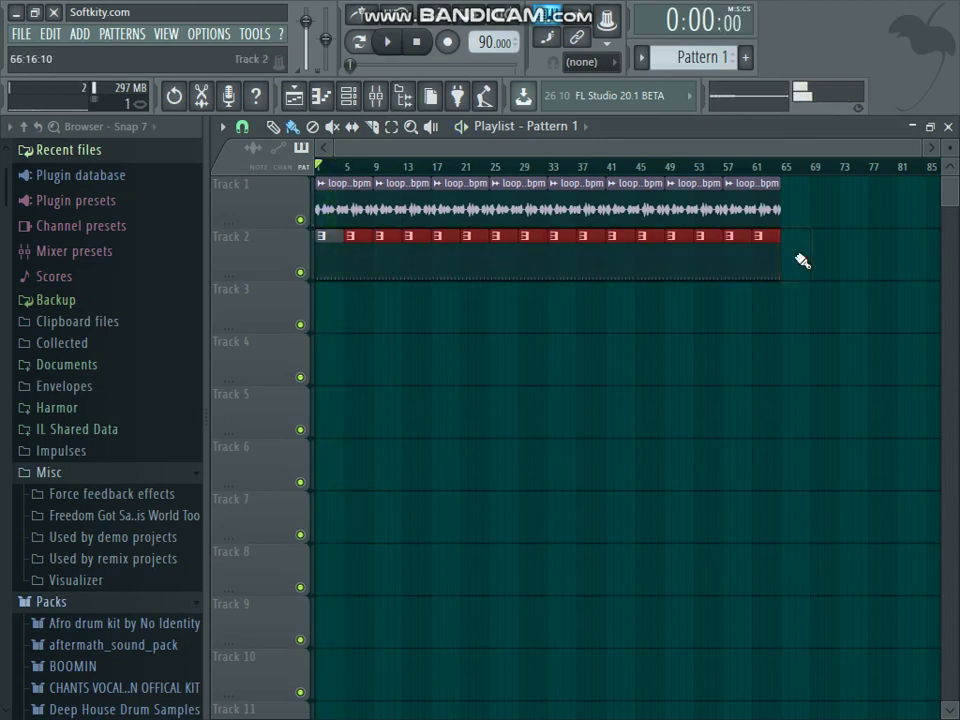
- Add Pattern 2 at bar 1 of Track 3 and open its Spinz808 channel in the piano roll
{"action": "left_click", "coordinate": [318, 306]}
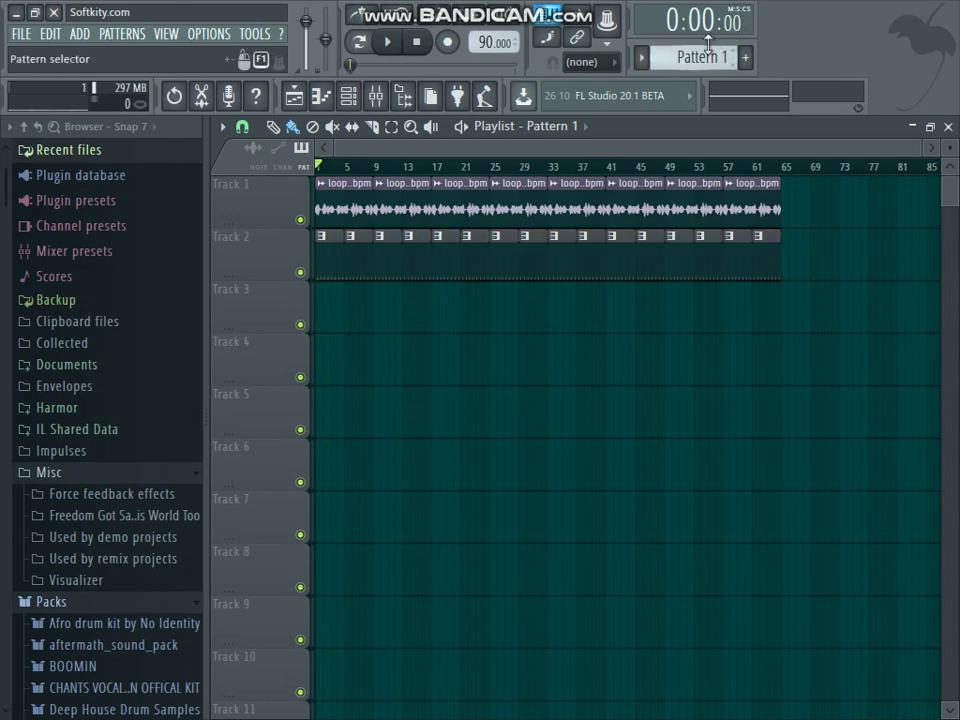
{"action": "double_click", "coordinate": [318, 300]}
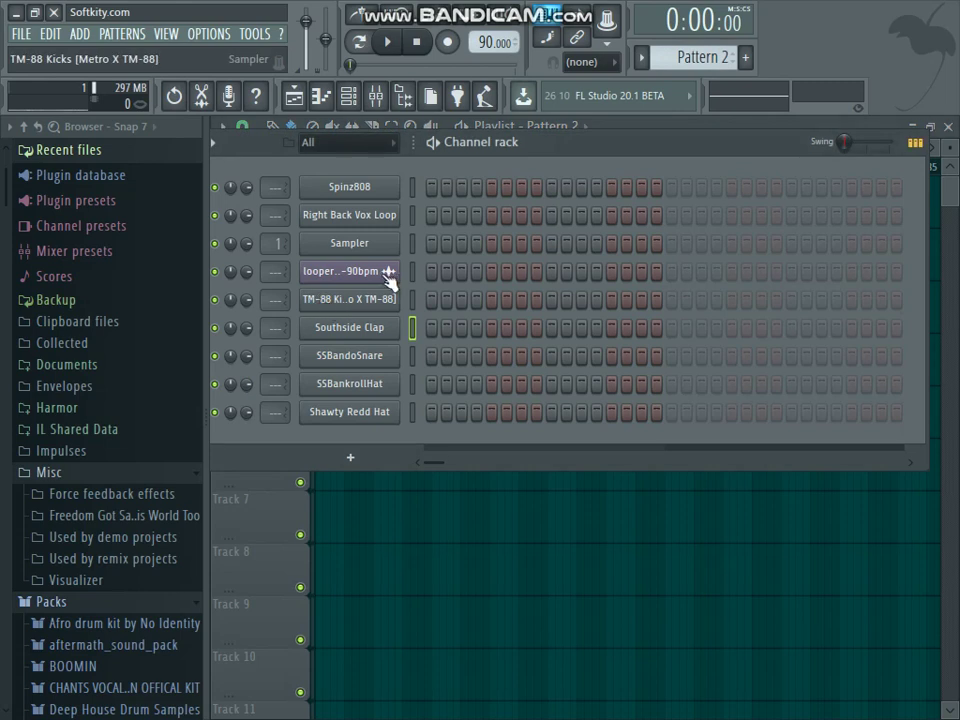
{"action": "left_click", "coordinate": [412, 188]}
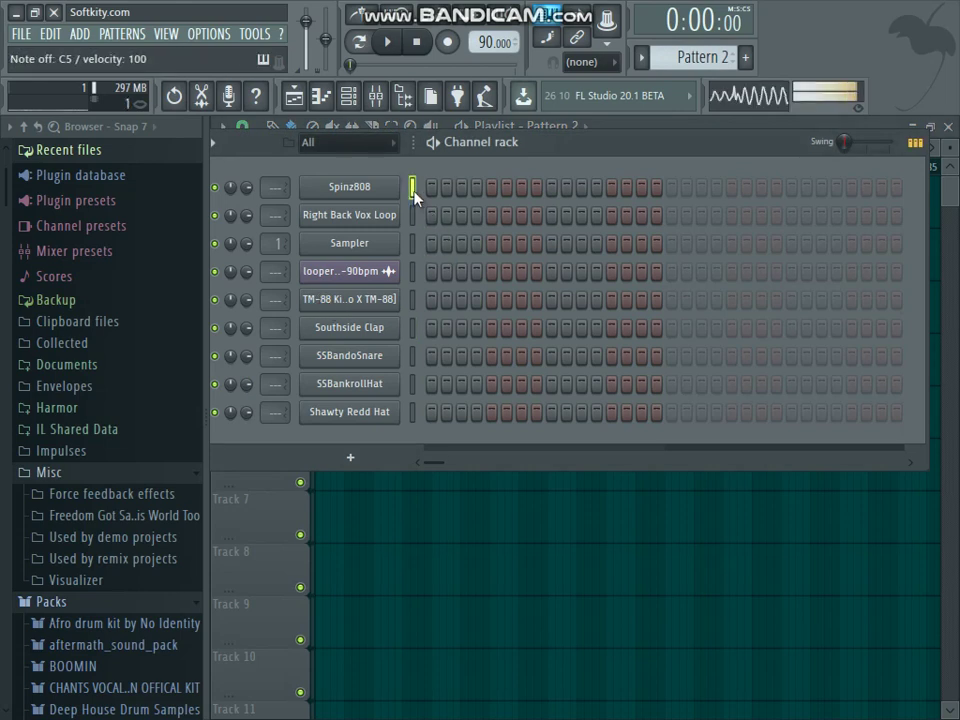
{"action": "left_click", "coordinate": [412, 216]}
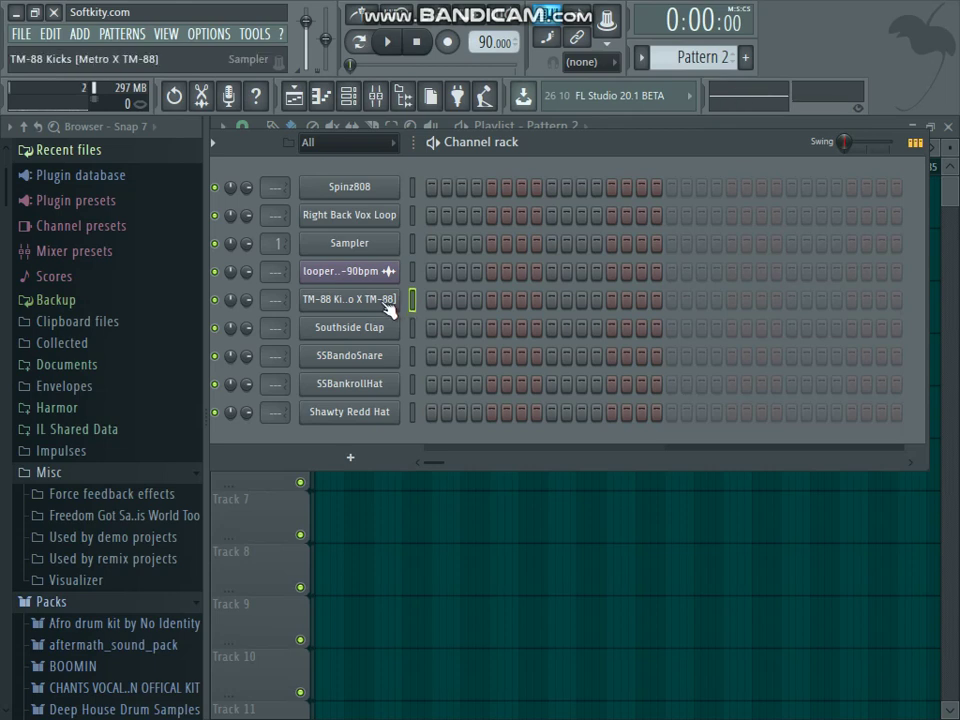
{"action": "right_click", "coordinate": [390, 196]}
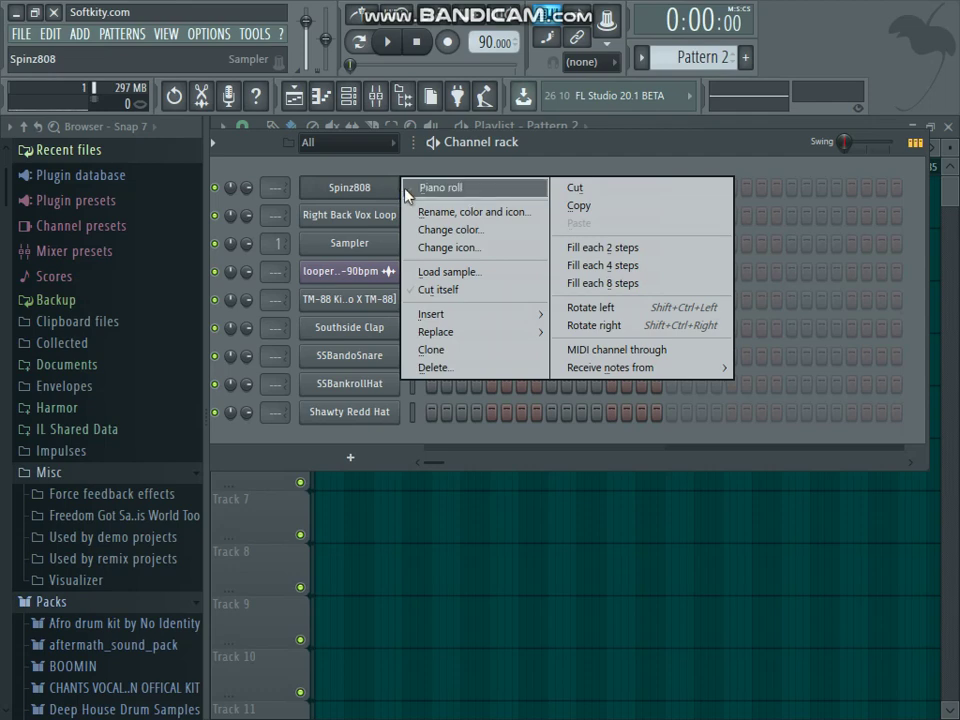
{"action": "left_click", "coordinate": [420, 188]}
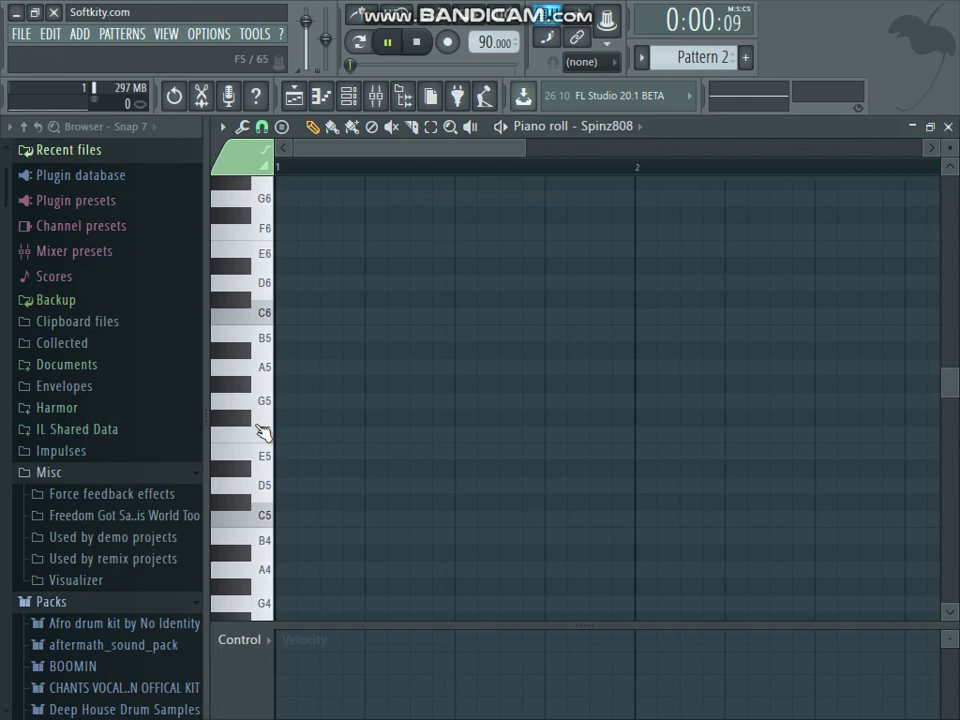
- Add a C#6 note at 2:11 and F#5 notes at the start of bars 1 and 2 for Spinz808
{"action": "left_click", "coordinate": [867, 299]}
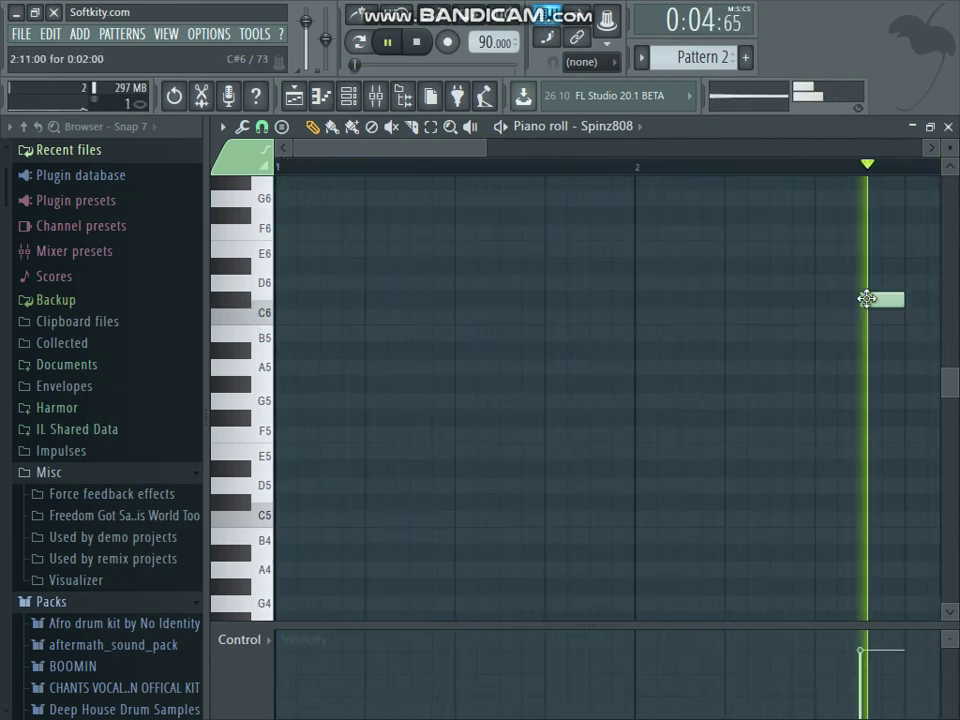
{"action": "key", "text": "space"}
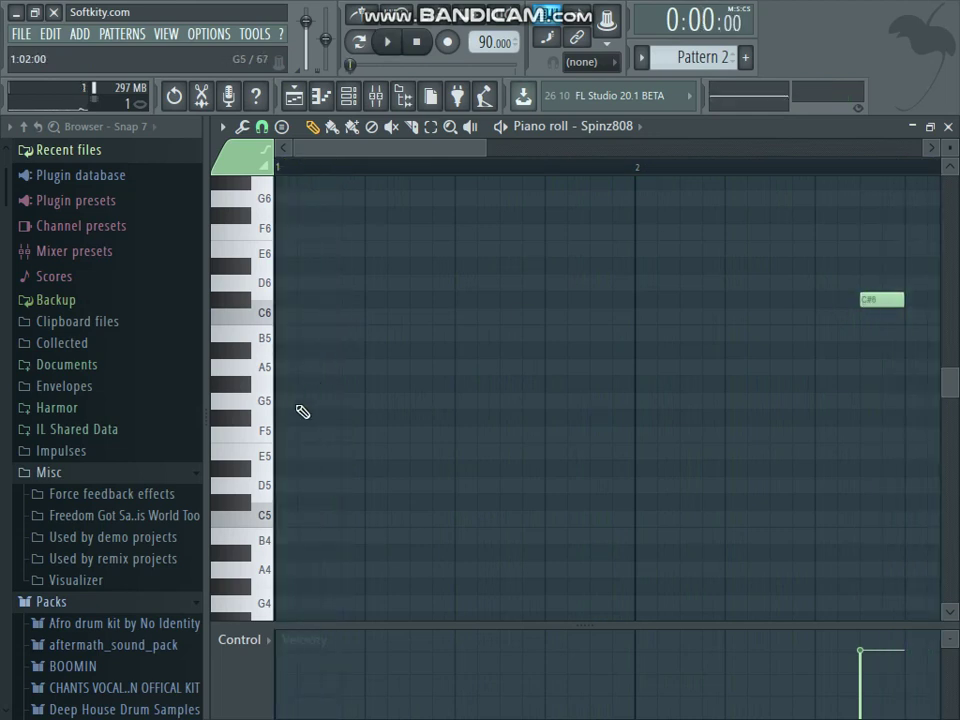
{"action": "key", "text": "space"}
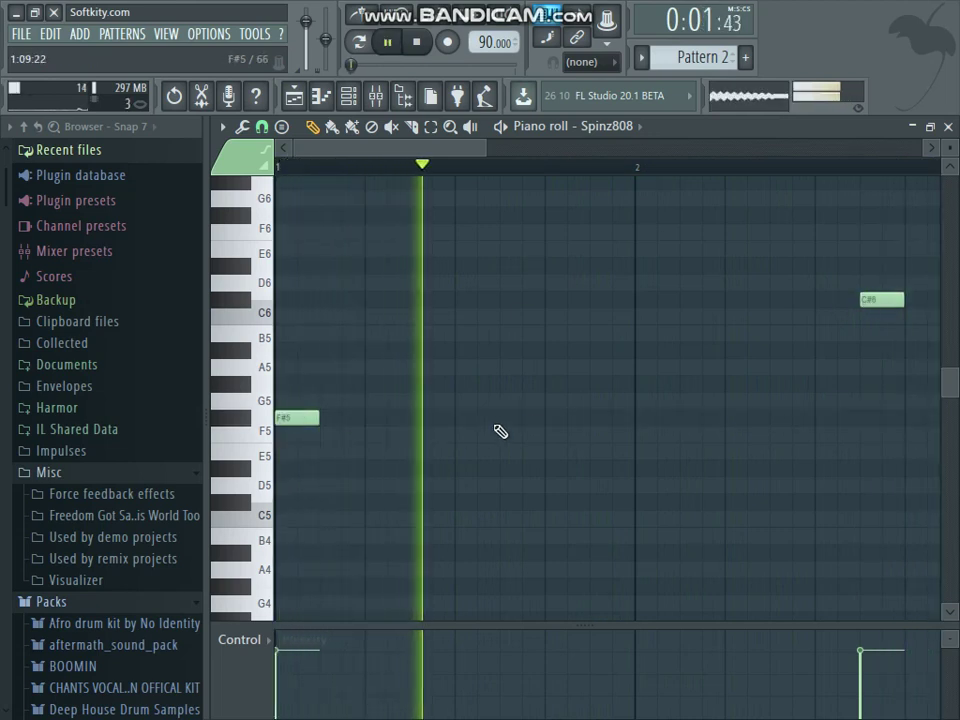
{"action": "left_click", "coordinate": [637, 423]}
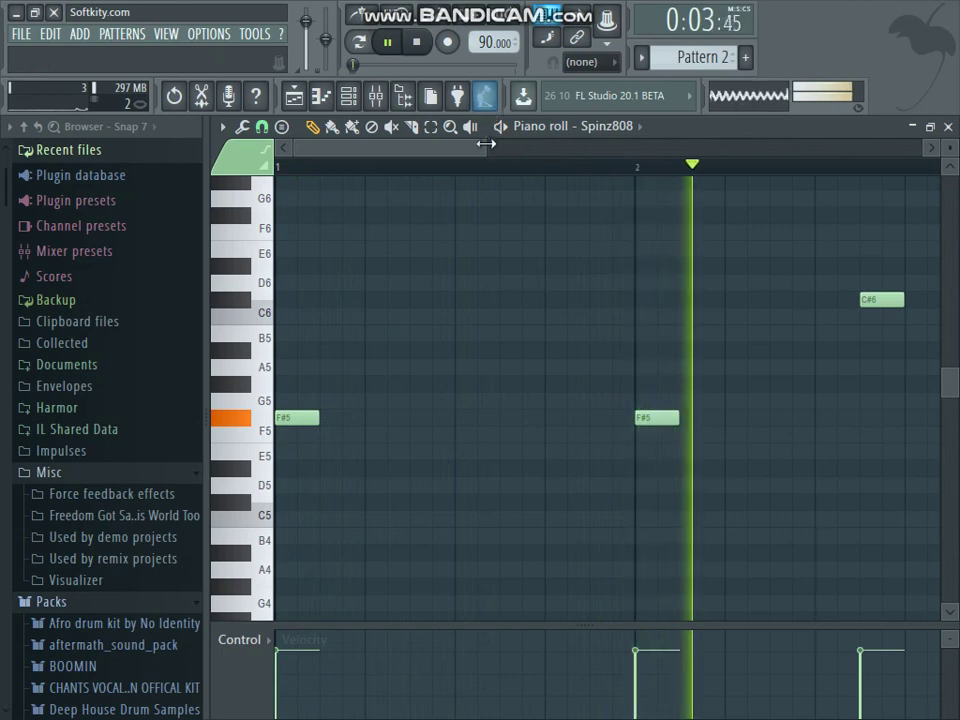
- Add F#5 notes at the start of bars 3 and 4 and a C#6 note at 4:13
{"action": "left_click_drag", "start_coordinate": [488, 145], "coordinate": [725, 128]}
{"action": "left_click", "coordinate": [608, 417]}
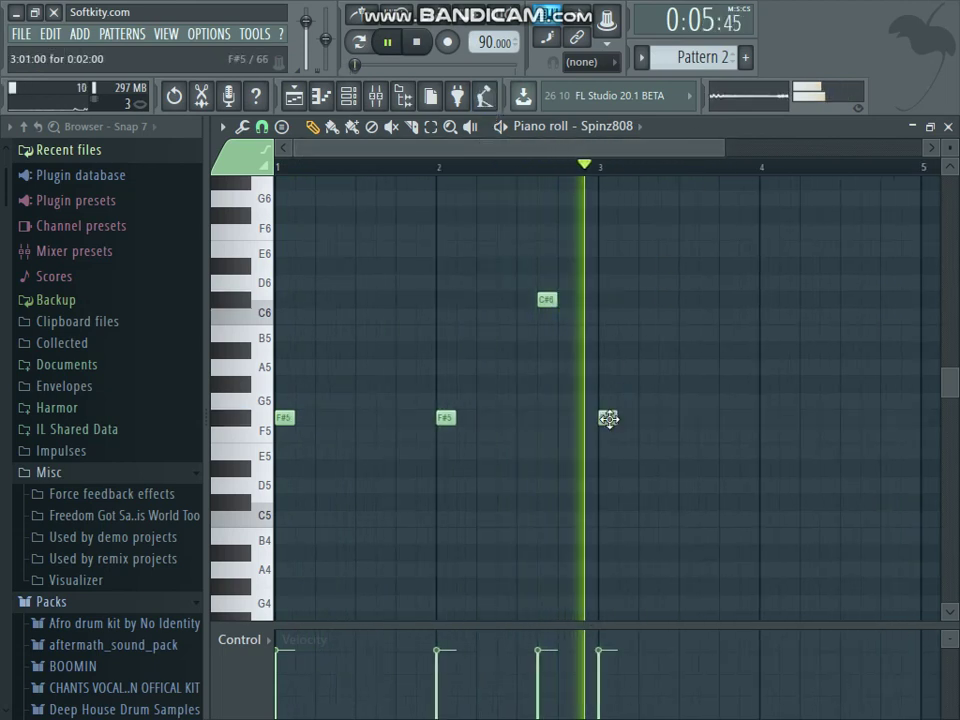
{"action": "left_click", "coordinate": [770, 419]}
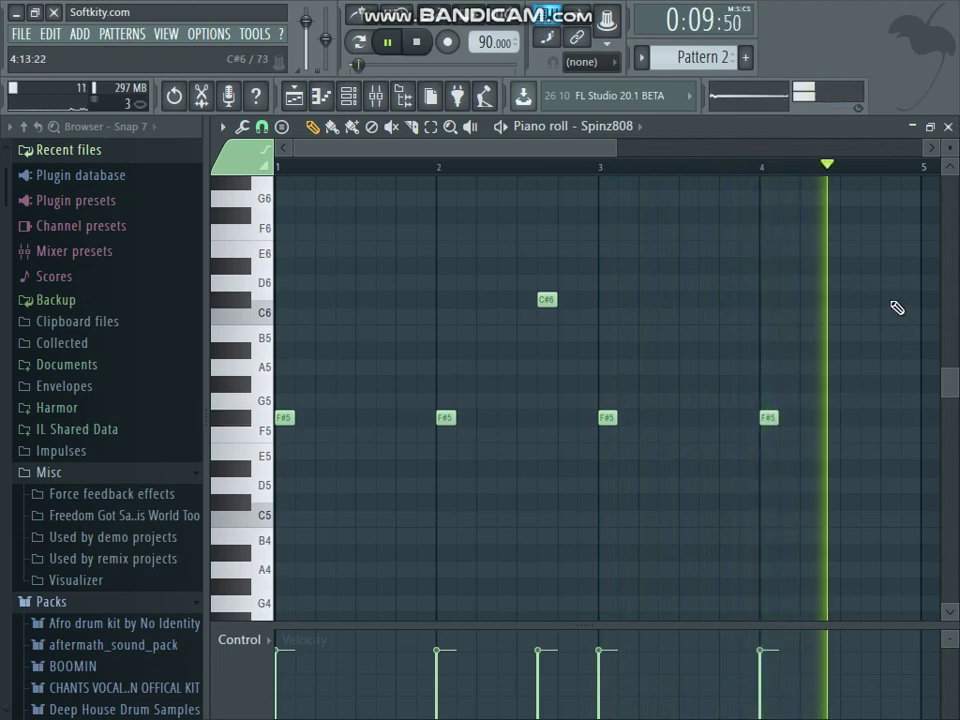
{"action": "left_click", "coordinate": [891, 297]}
{"action": "key", "text": "space"}
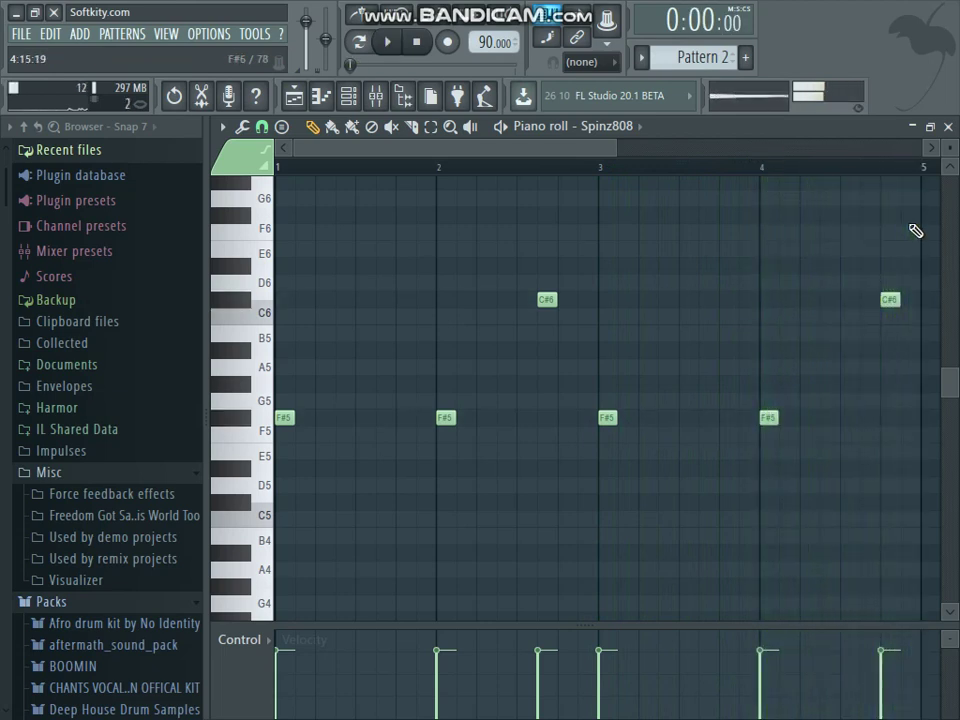
- Add an F#6 note at 4:15 and an F#5 note at 4:11, checking the end of bar 4 by playback
{"action": "left_click", "coordinate": [870, 167]}
{"action": "key", "text": "space"}
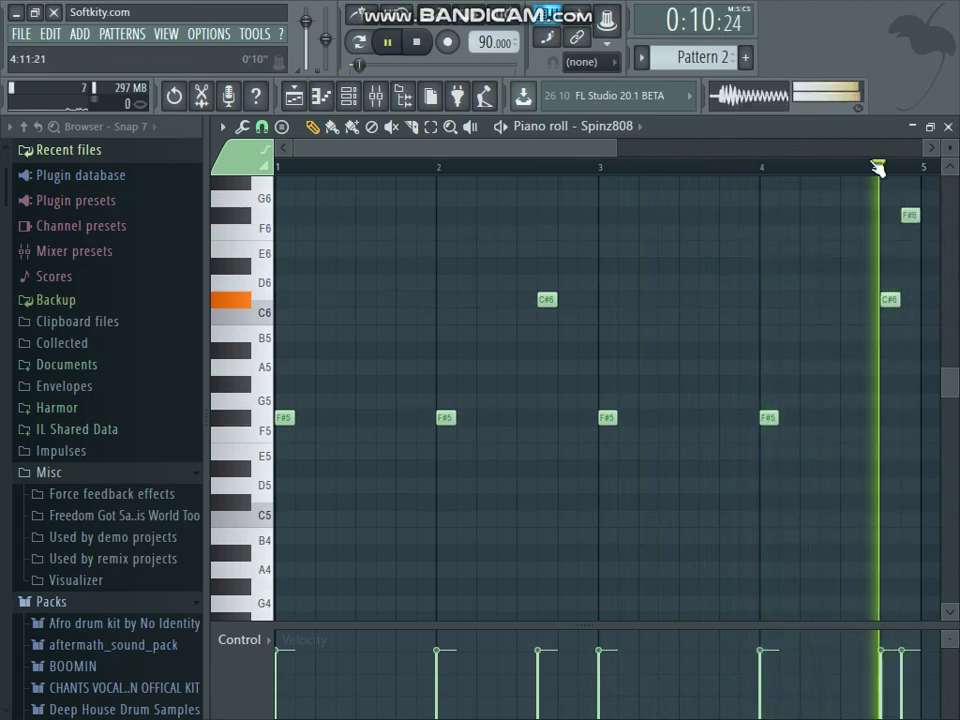
{"action": "key", "text": "space"}
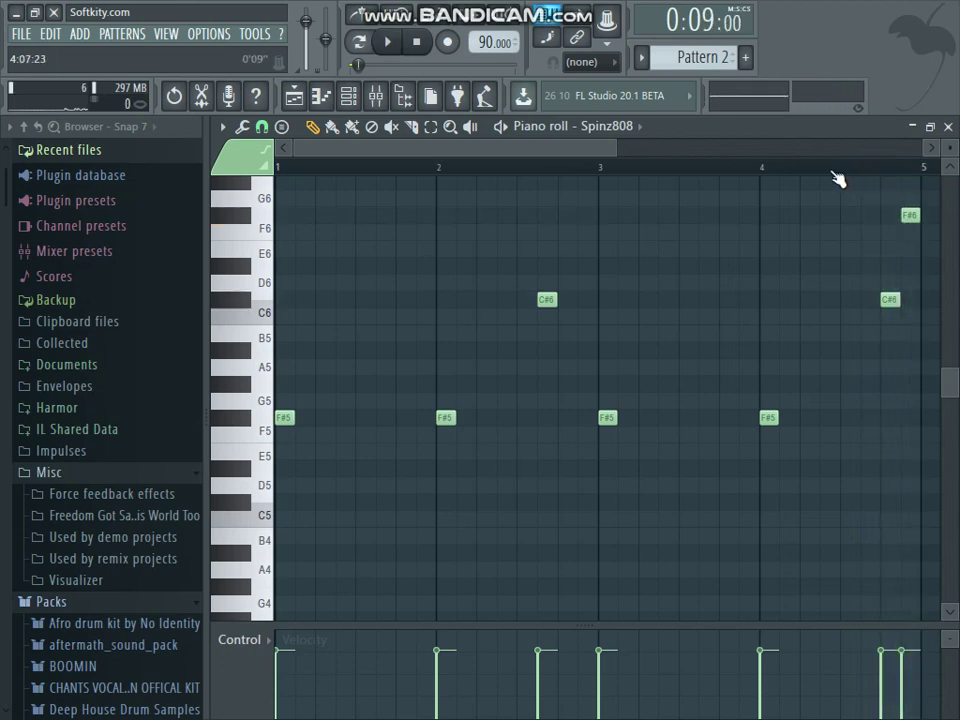
{"action": "key", "text": "space"}
{"action": "left_click", "coordinate": [867, 418]}
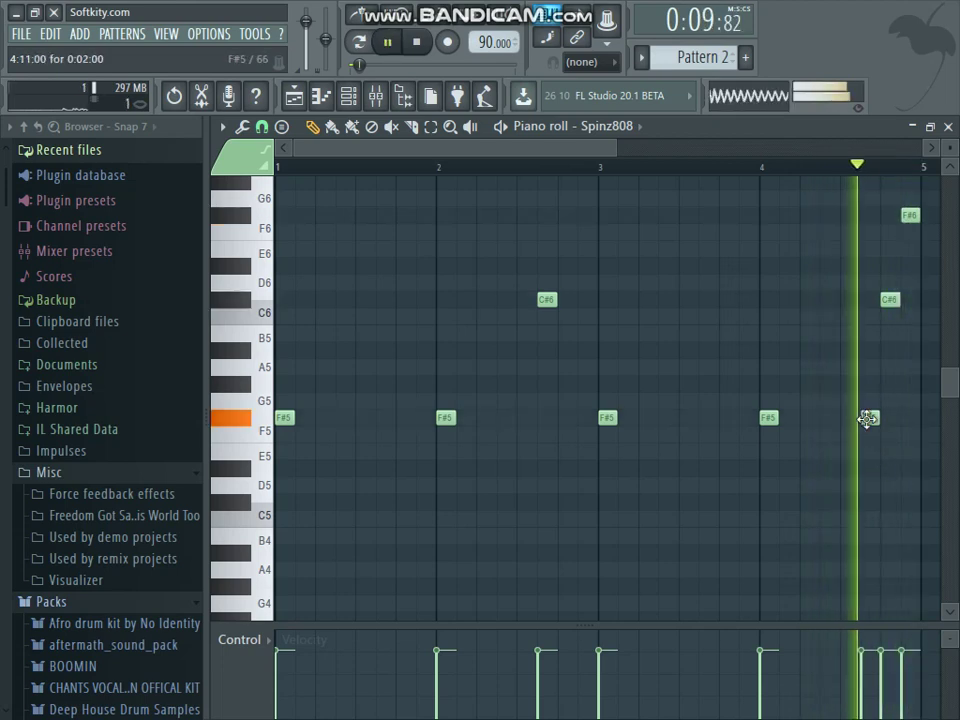
{"action": "key", "text": "space"}
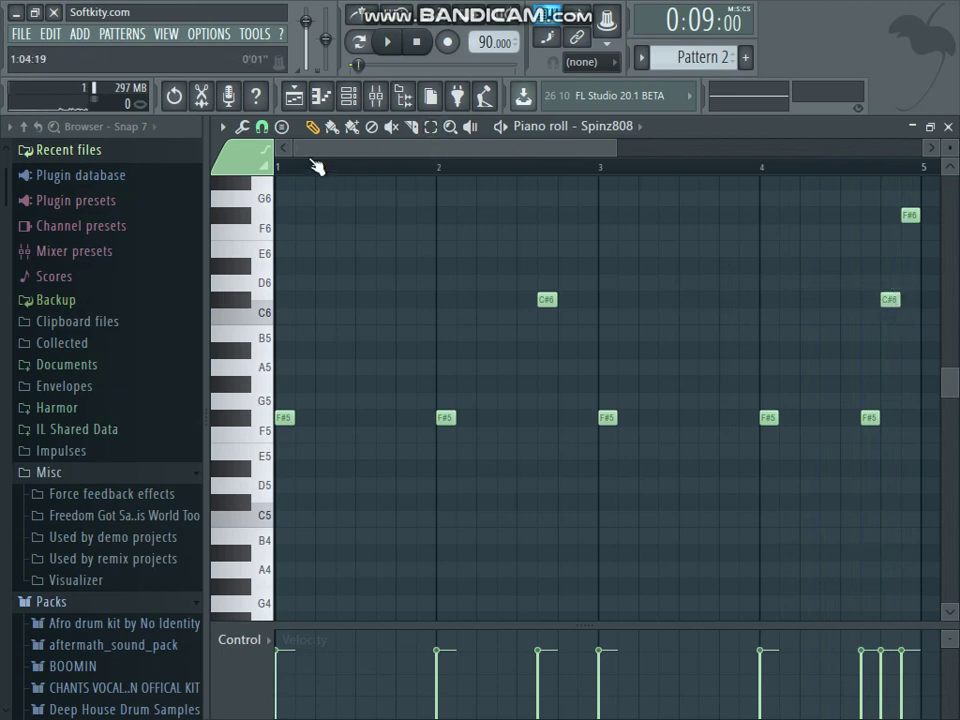
- Shorten the C#6 note at 4:13 to one step and add a second C#6 of the same length right after it
{"action": "left_click_drag", "start_coordinate": [296, 147], "coordinate": [574, 150]}
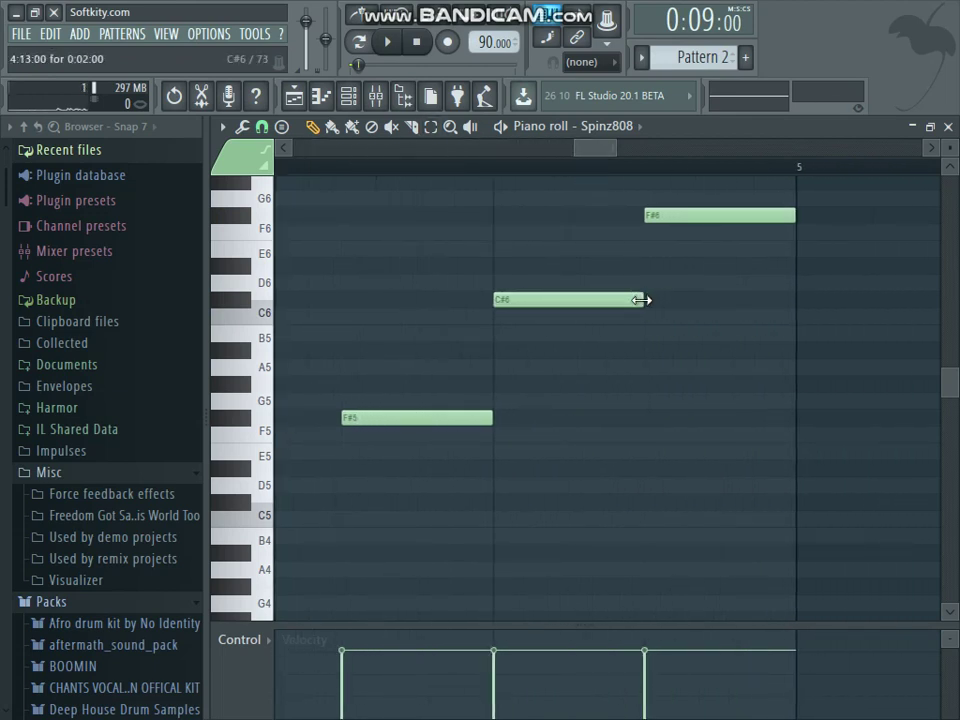
{"action": "left_click_drag", "start_coordinate": [641, 300], "coordinate": [569, 300]}
{"action": "left_click", "coordinate": [590, 300]}
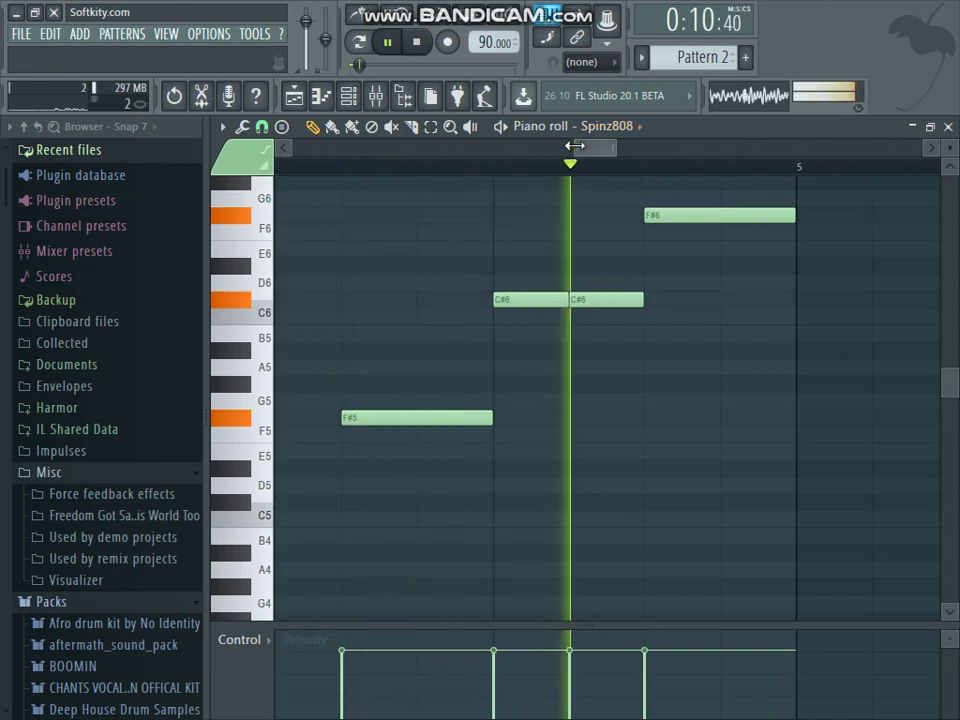
{"action": "left_click_drag", "start_coordinate": [575, 147], "coordinate": [477, 133]}
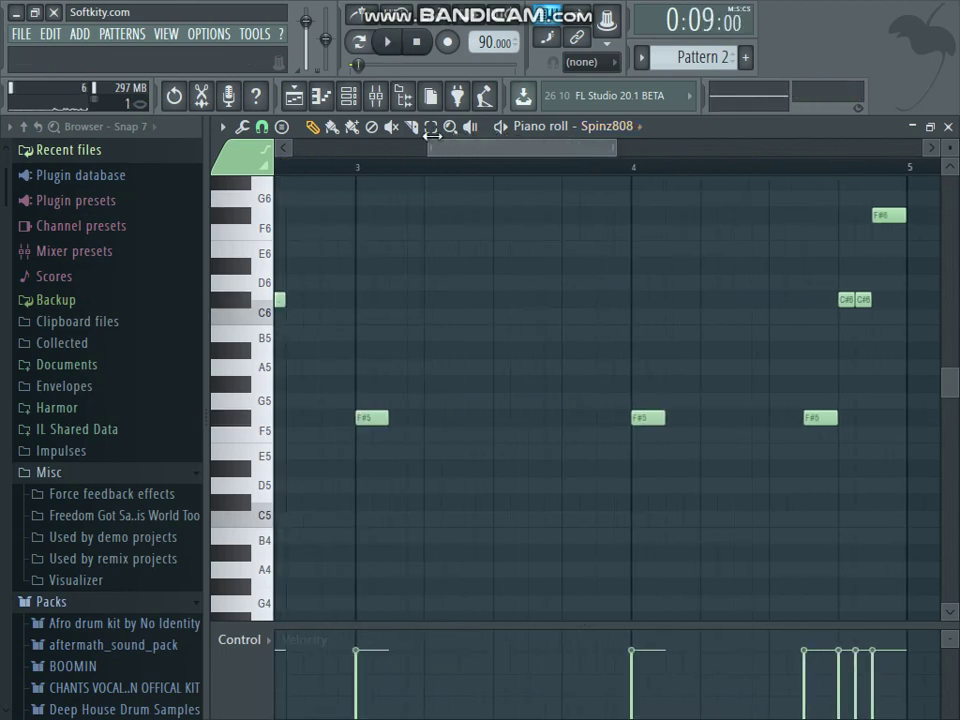
{"action": "left_click_drag", "start_coordinate": [432, 146], "coordinate": [290, 146]}
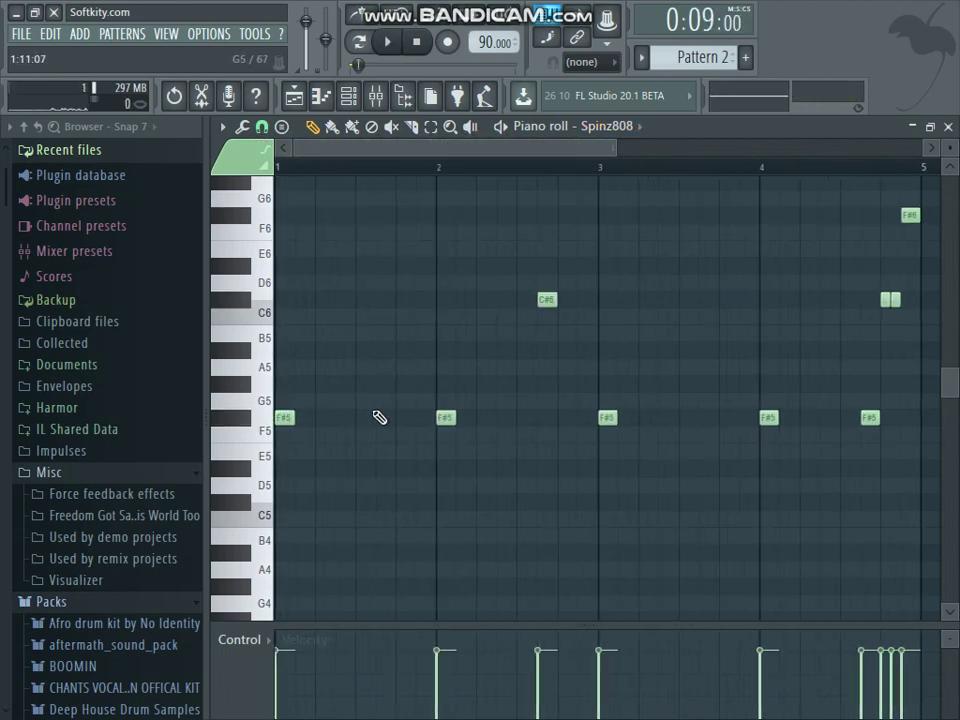
- Extend all Spinz808 notes to the start of the next one with quick legato, play them back and close the piano roll
{"action": "key", "text": "space"}
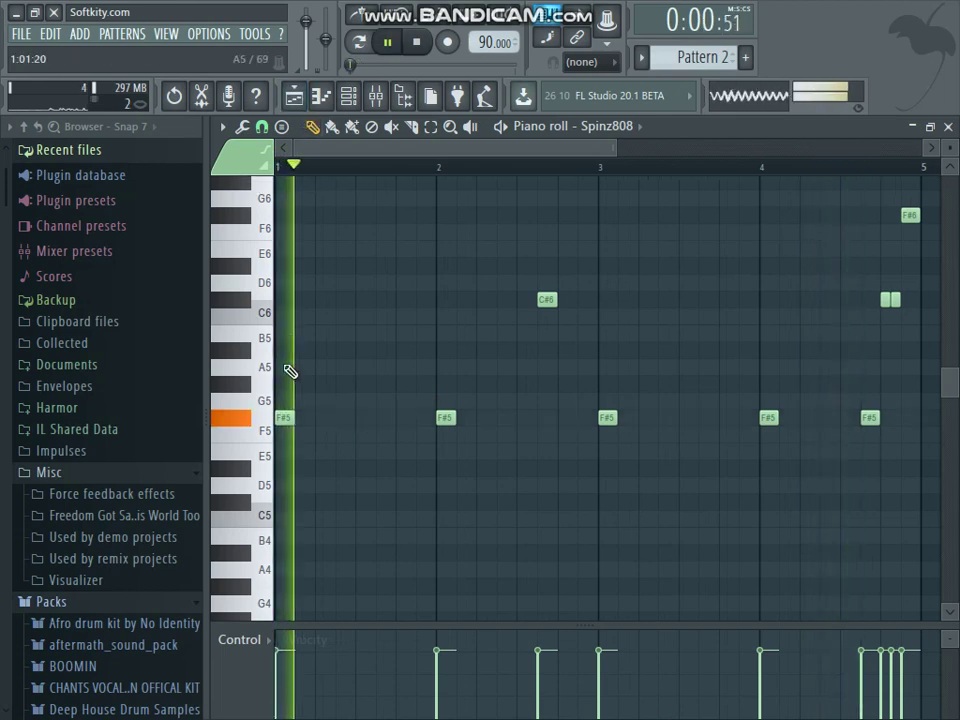
{"action": "key", "text": "space"}
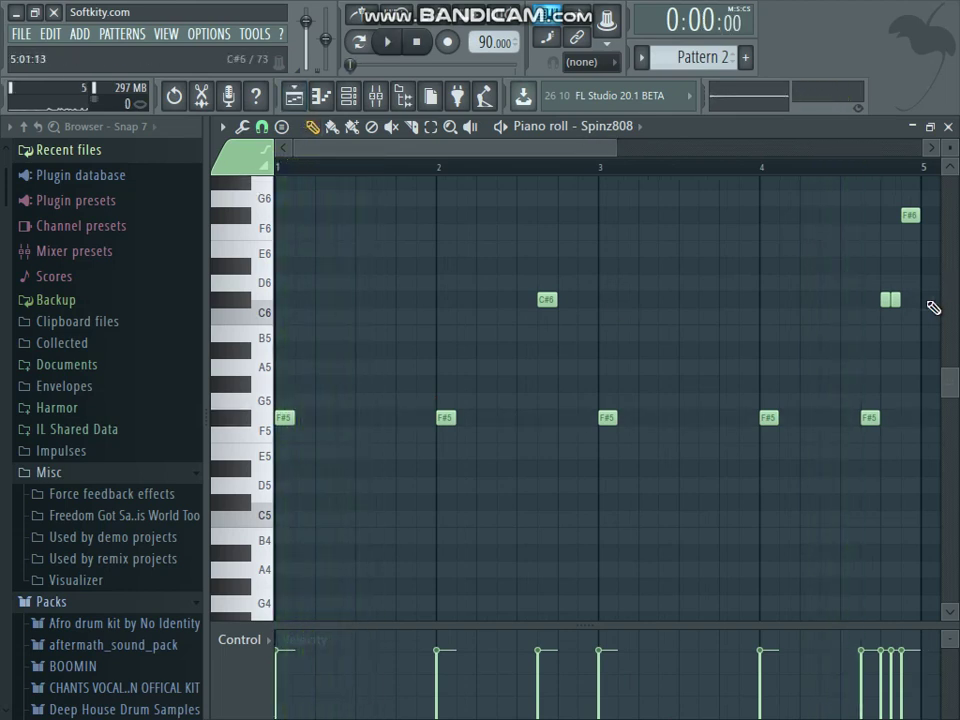
{"action": "key", "text": "ctrl+a"}
{"action": "key", "text": "ctrl+l"}
{"action": "key", "text": "space"}
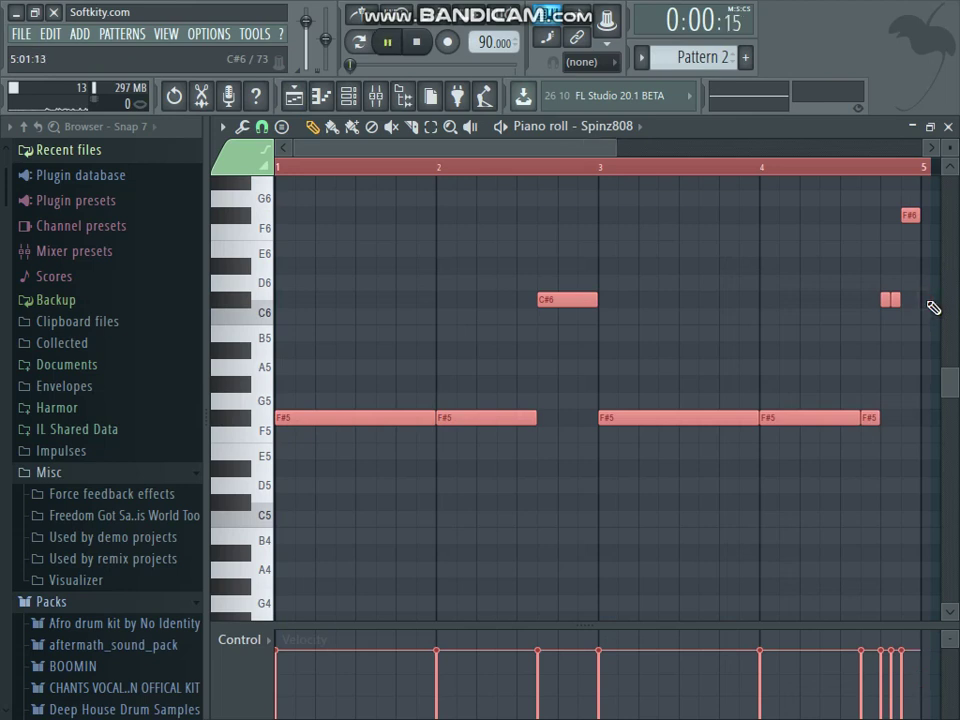
{"action": "left_click", "coordinate": [947, 127]}
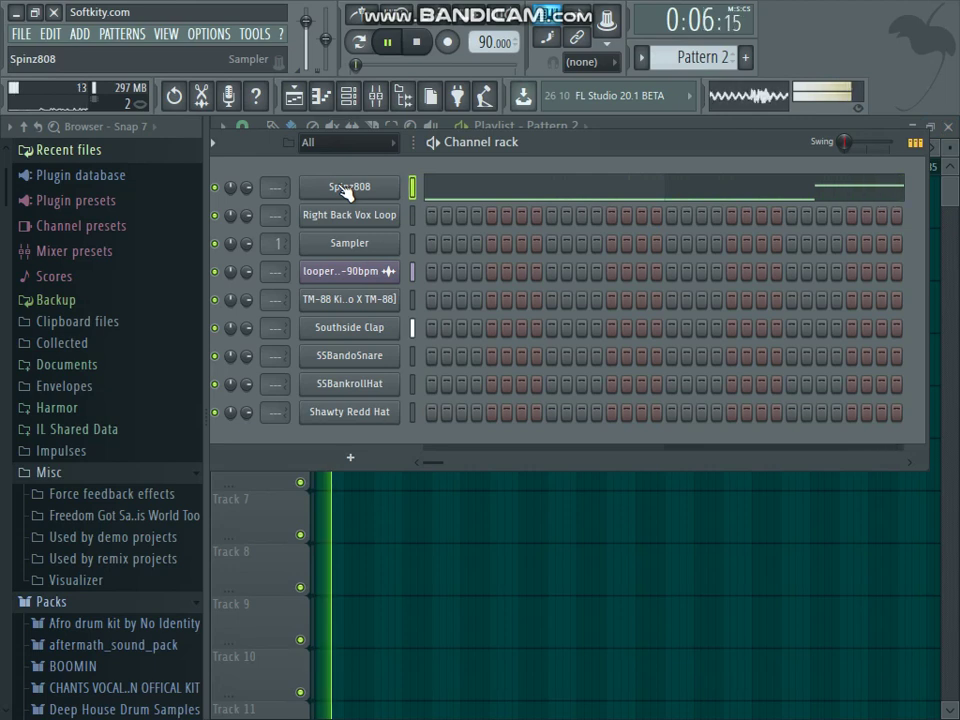
- Select the TM-88 kick channel in Pattern 2 and add kick steps at 1:01, 1:07 and 1:11 during playback
{"action": "left_click", "coordinate": [412, 300]}
{"action": "left_click", "coordinate": [432, 301]}
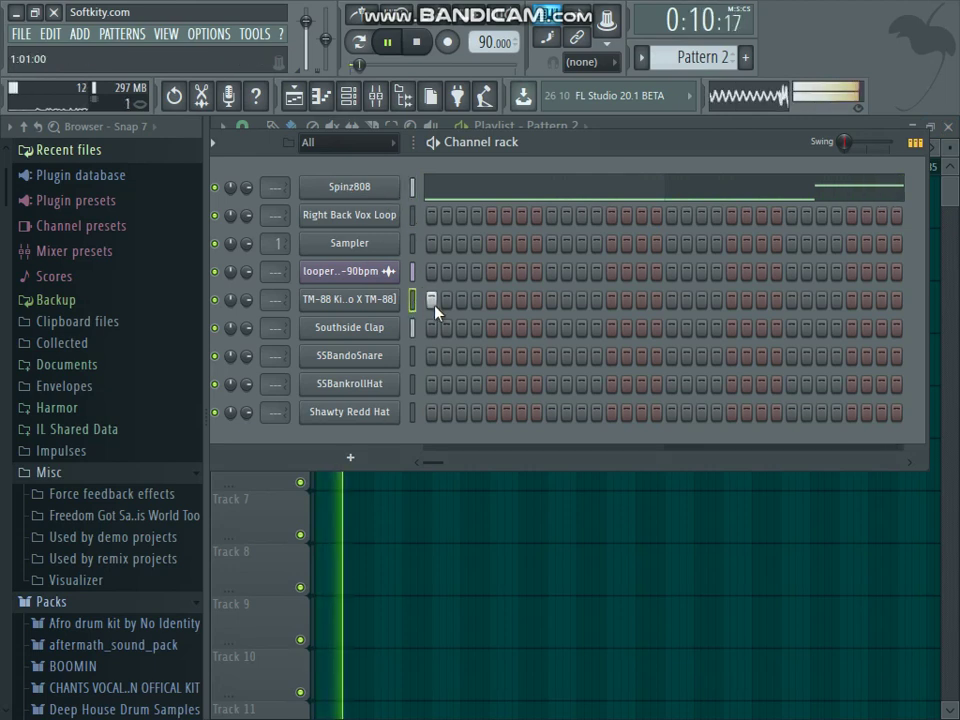
{"action": "key", "text": "space"}
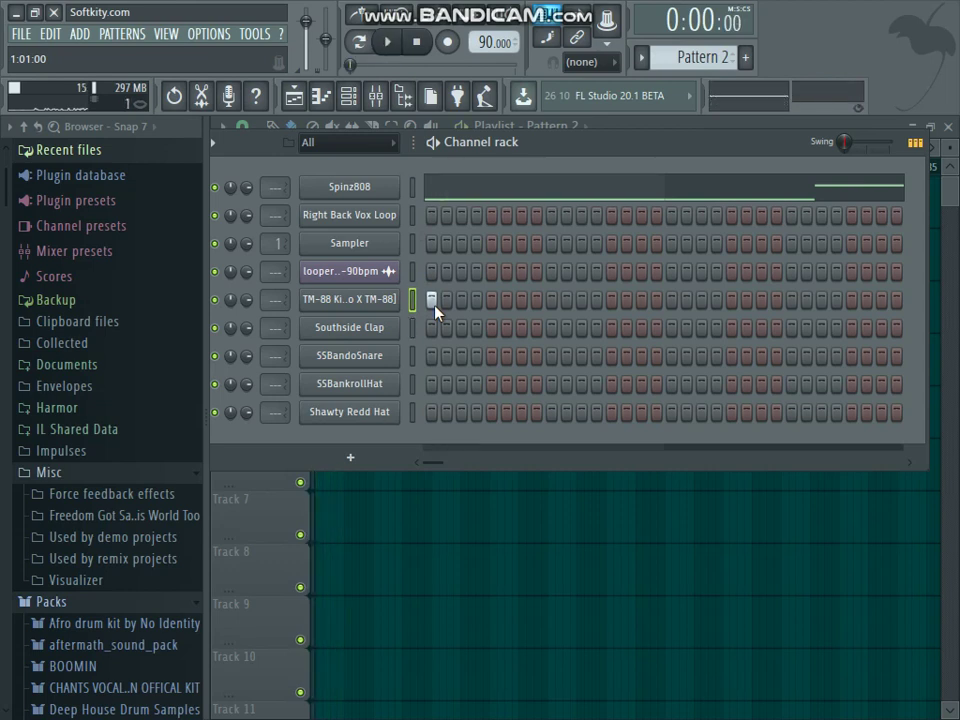
{"action": "key", "text": "space"}
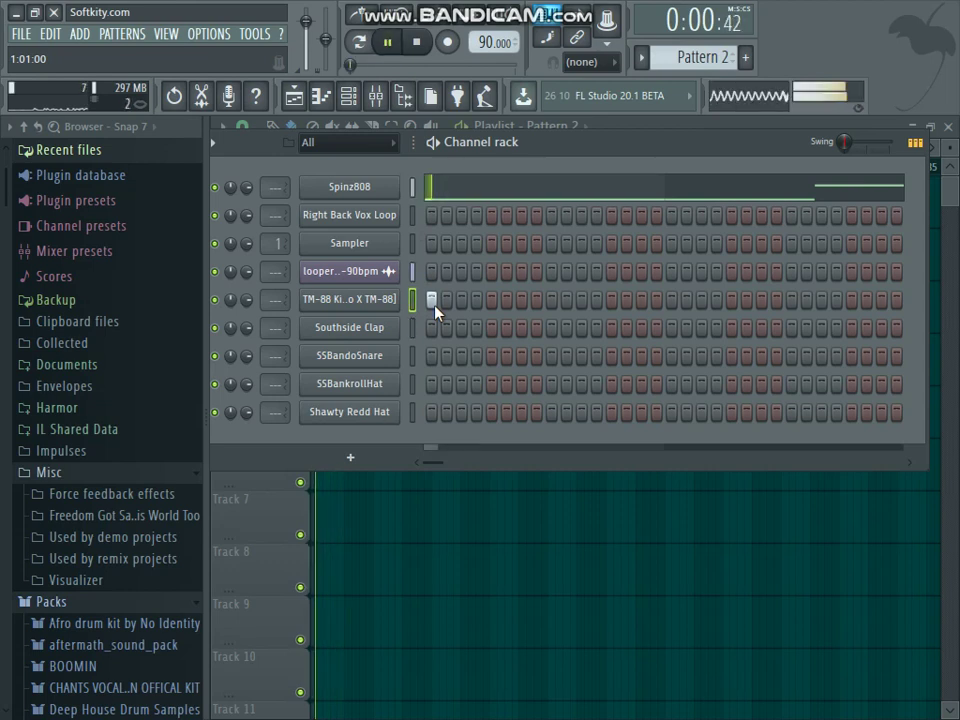
{"action": "left_click", "coordinate": [521, 300]}
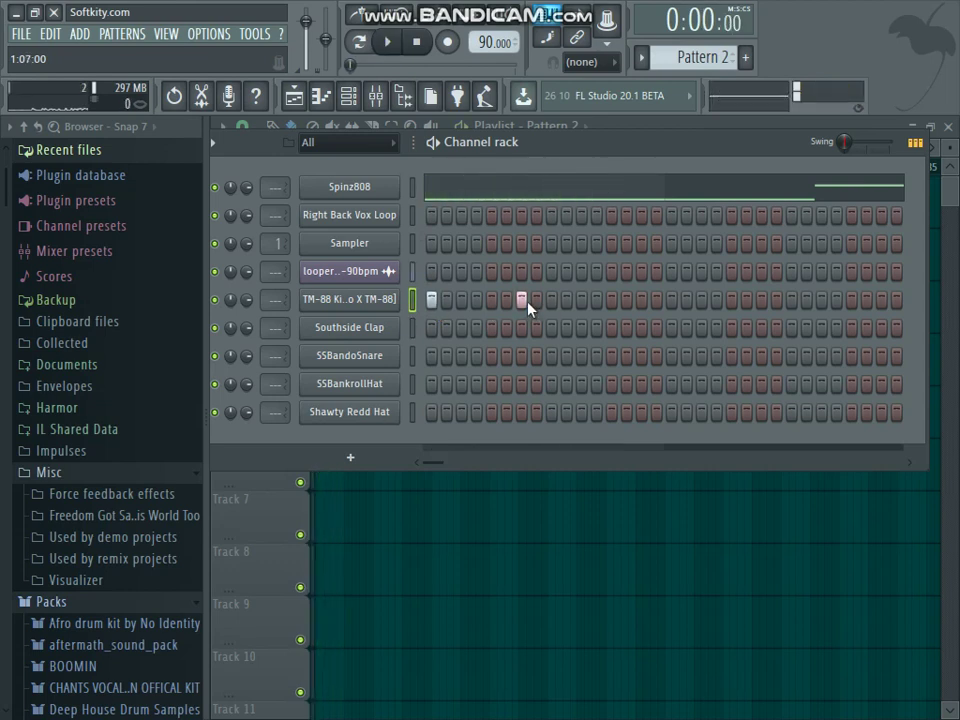
{"action": "left_click", "coordinate": [581, 300]}
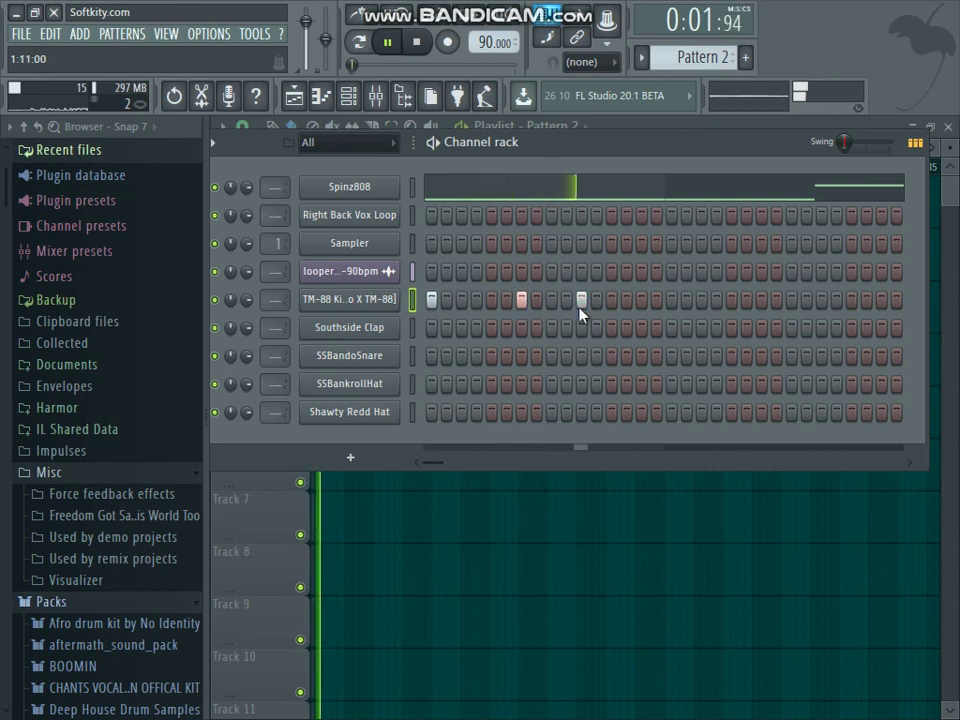
- Fill bar 2 of the TM-88 kick channel with steps at 2:01, 2:02, 2:07, 2:11 and 2:13
{"action": "left_click", "coordinate": [671, 303]}
{"action": "left_click", "coordinate": [701, 303]}
{"action": "left_click", "coordinate": [686, 301]}
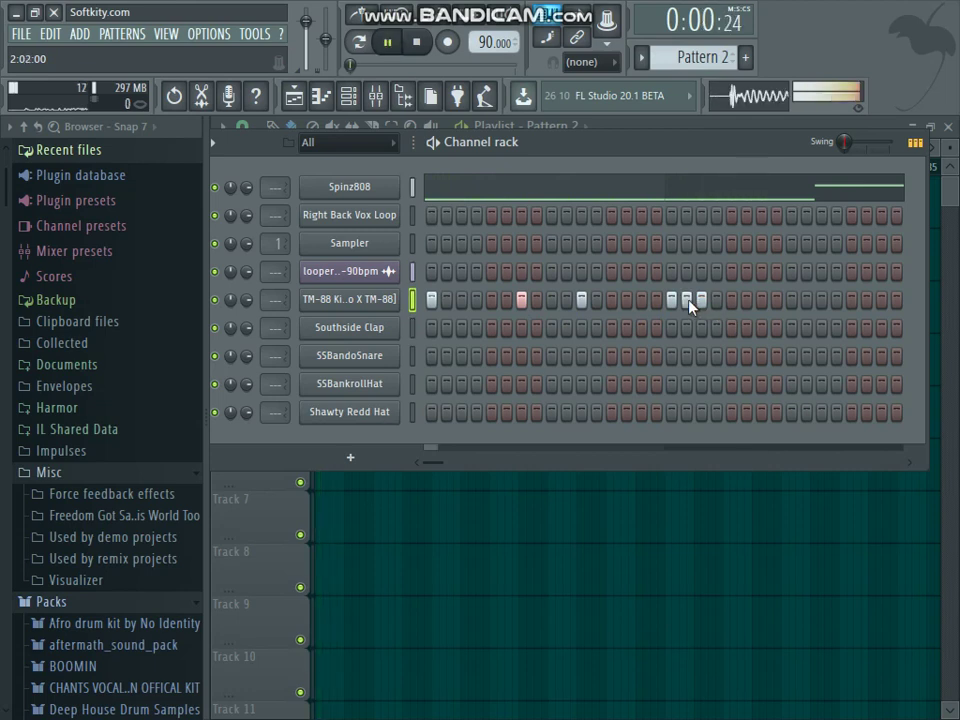
{"action": "left_click_drag", "start_coordinate": [444, 462], "coordinate": [621, 462]}
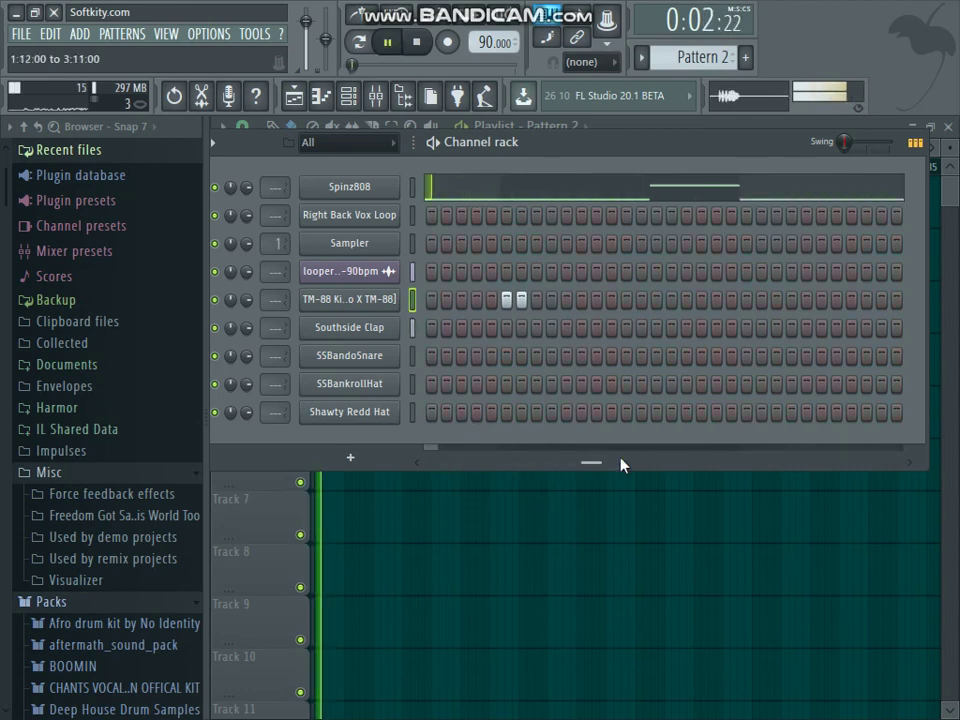
{"action": "left_click", "coordinate": [656, 302]}
{"action": "left_click", "coordinate": [687, 302]}
- Add TM-88 kick steps in bar 3 at 3:01, 3:02, 3:07 and 3:11, clearing the trial steps at 3:08 and 3:09
{"action": "left_click", "coordinate": [747, 302]}
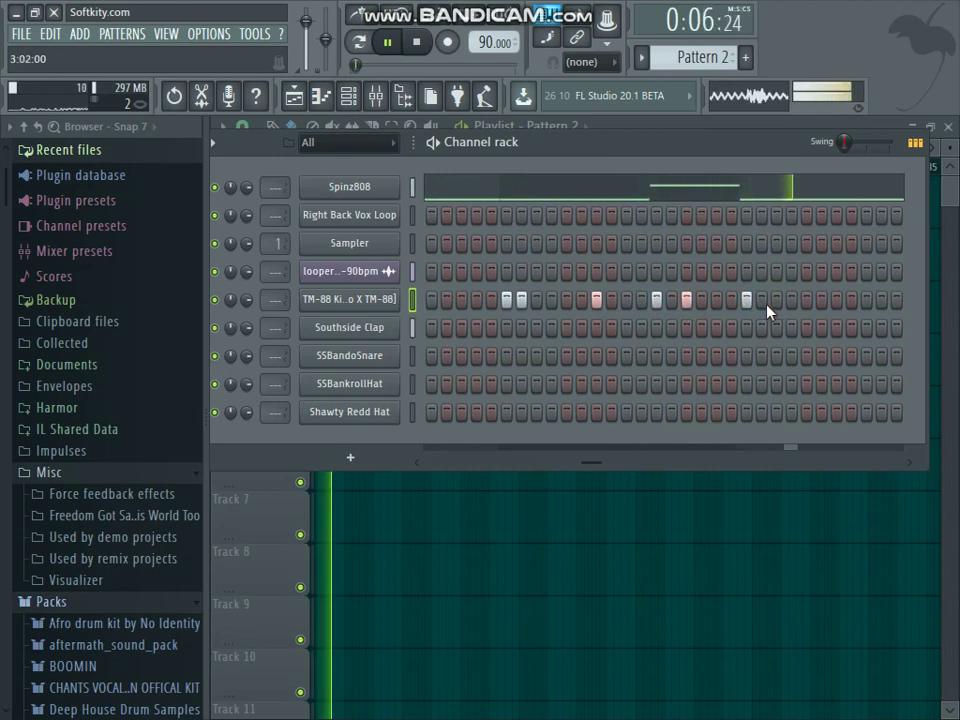
{"action": "left_click", "coordinate": [765, 303]}
{"action": "left_click_drag", "start_coordinate": [596, 466], "coordinate": [806, 461]}
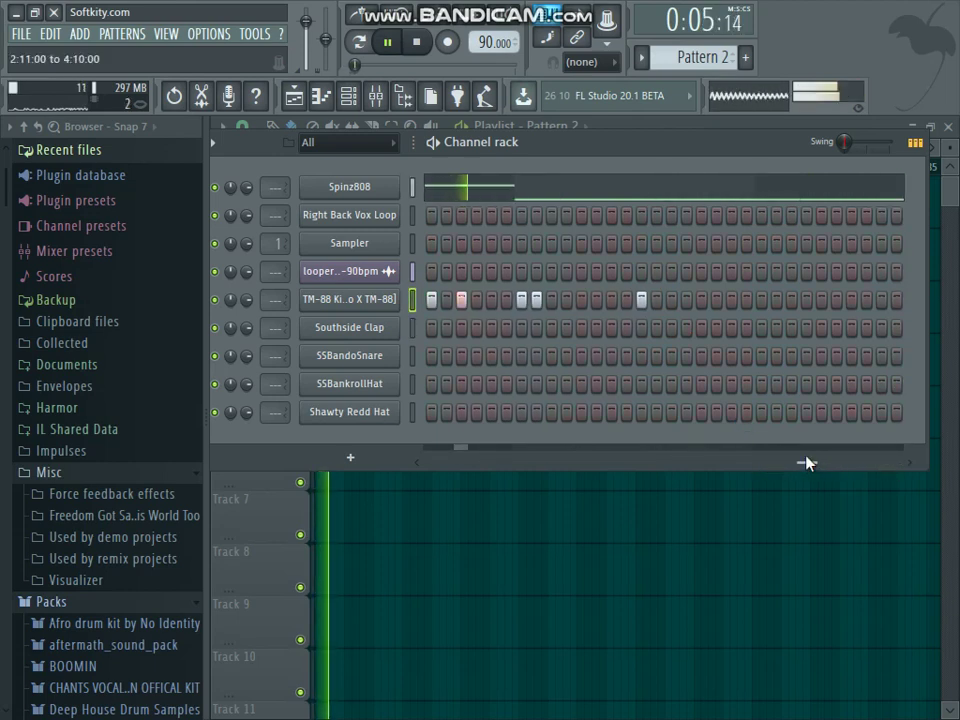
{"action": "left_click", "coordinate": [611, 299]}
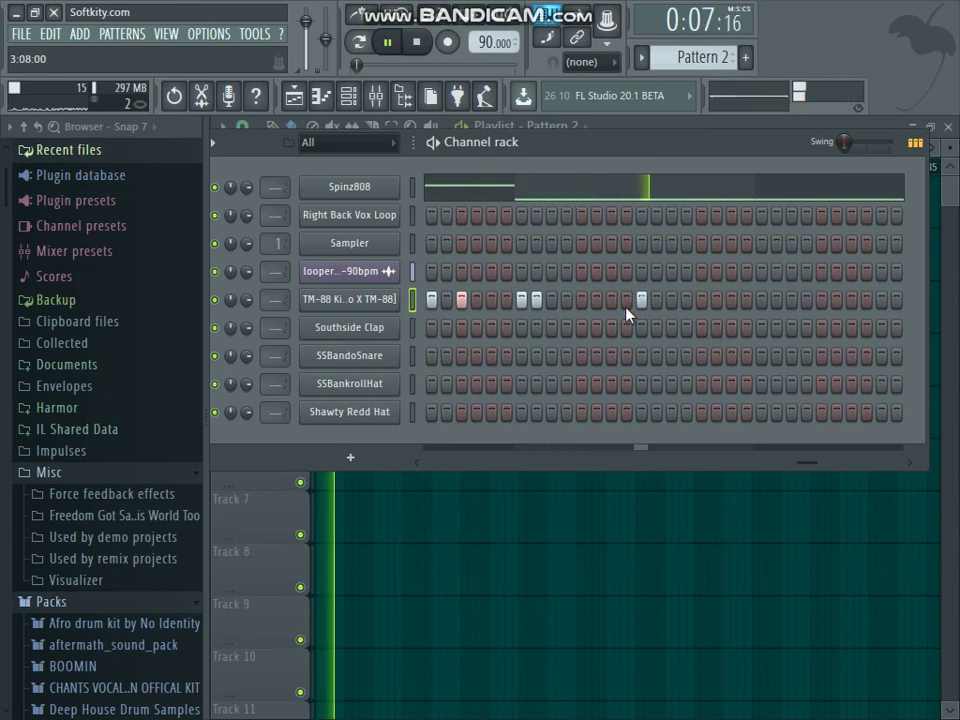
{"action": "left_click", "coordinate": [626, 299]}
{"action": "right_click", "coordinate": [626, 299]}
{"action": "right_click", "coordinate": [641, 299]}
{"action": "key", "text": "space"}
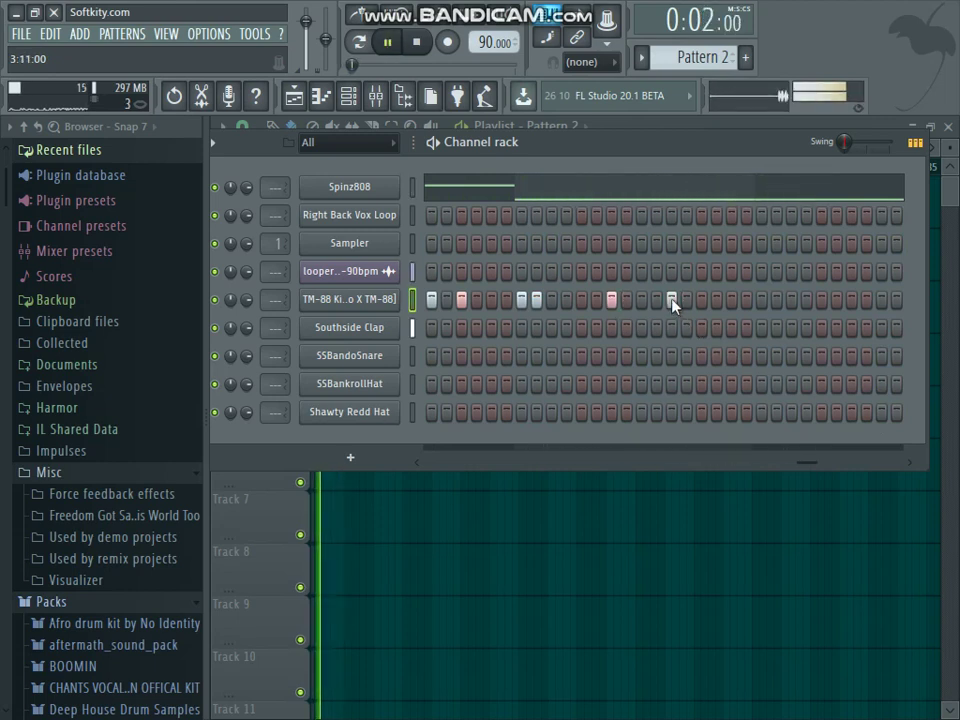
- Complete bar 4 of the TM-88 kick with steps at 4:01, 4:03, 4:07, 4:11, 4:13, 4:14 and 4:15
{"action": "mouse_move", "coordinate": [353, 64]}
{"action": "left_mouse_down"}
{"action": "mouse_move", "coordinate": [366, 65]}
{"action": "mouse_move", "coordinate": [355, 65]}
{"action": "left_mouse_up"}
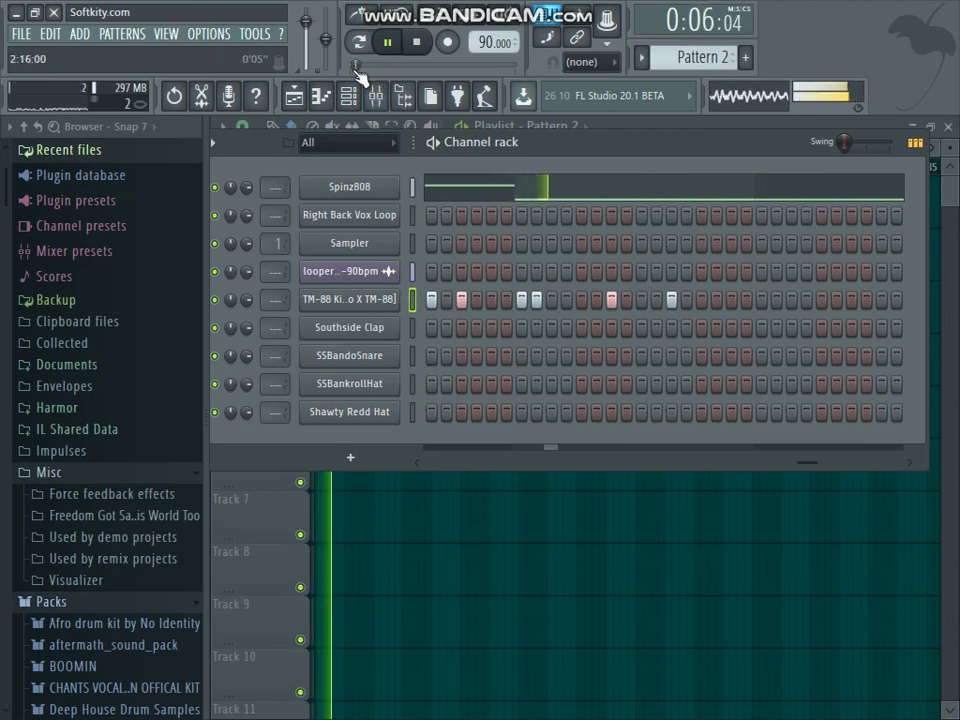
{"action": "left_click", "coordinate": [763, 300]}
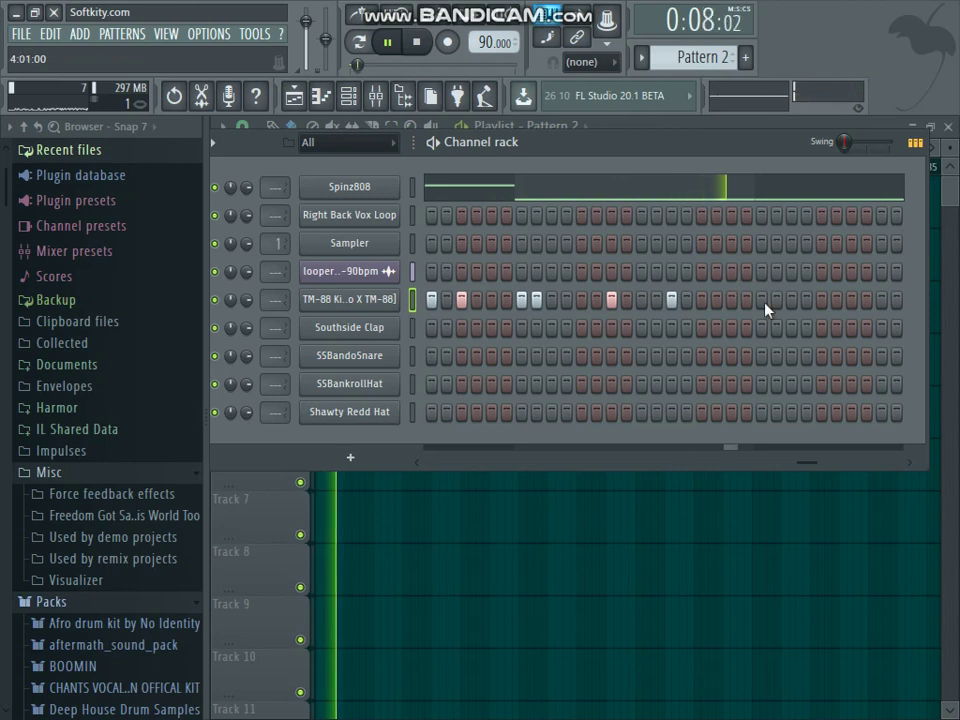
{"action": "left_click", "coordinate": [791, 301]}
{"action": "left_click", "coordinate": [851, 300]}
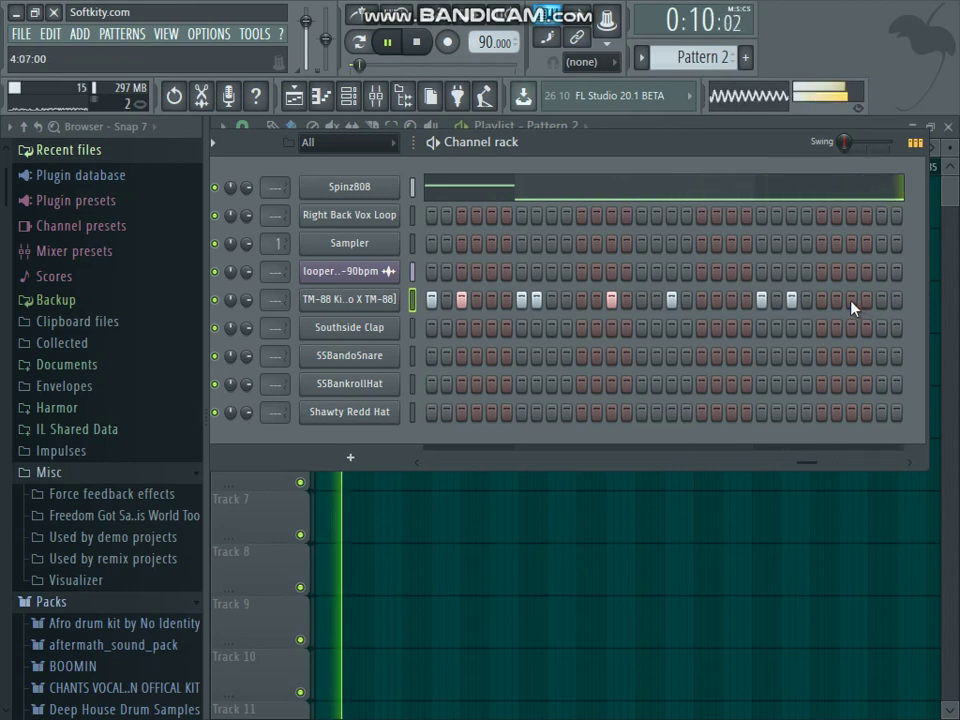
{"action": "left_click_drag", "start_coordinate": [808, 465], "coordinate": [880, 462]}
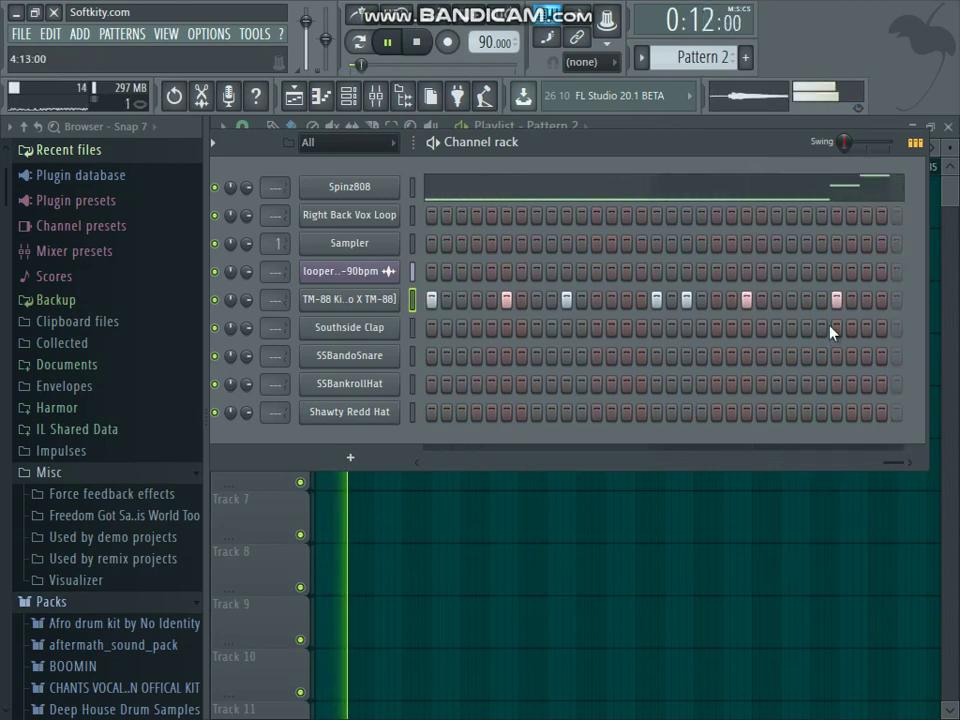
{"action": "left_click", "coordinate": [866, 300]}
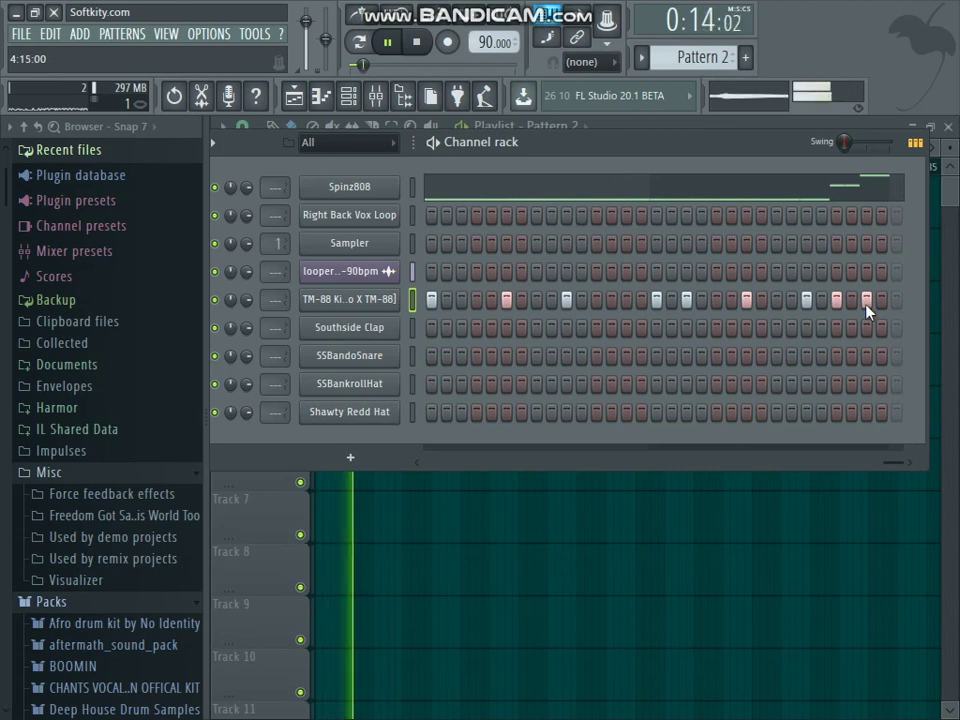
{"action": "left_click", "coordinate": [852, 300]}
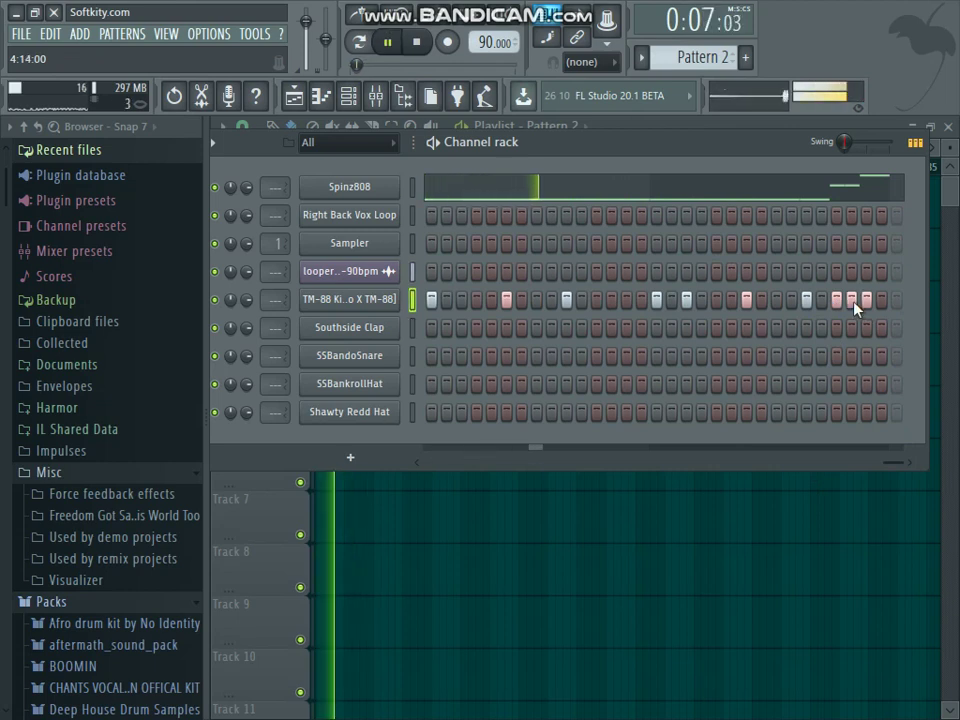
- Add a short C6 note at the start of bar 5 in the Spinz808 piano roll and set the snap to none
{"action": "left_click", "coordinate": [797, 192]}
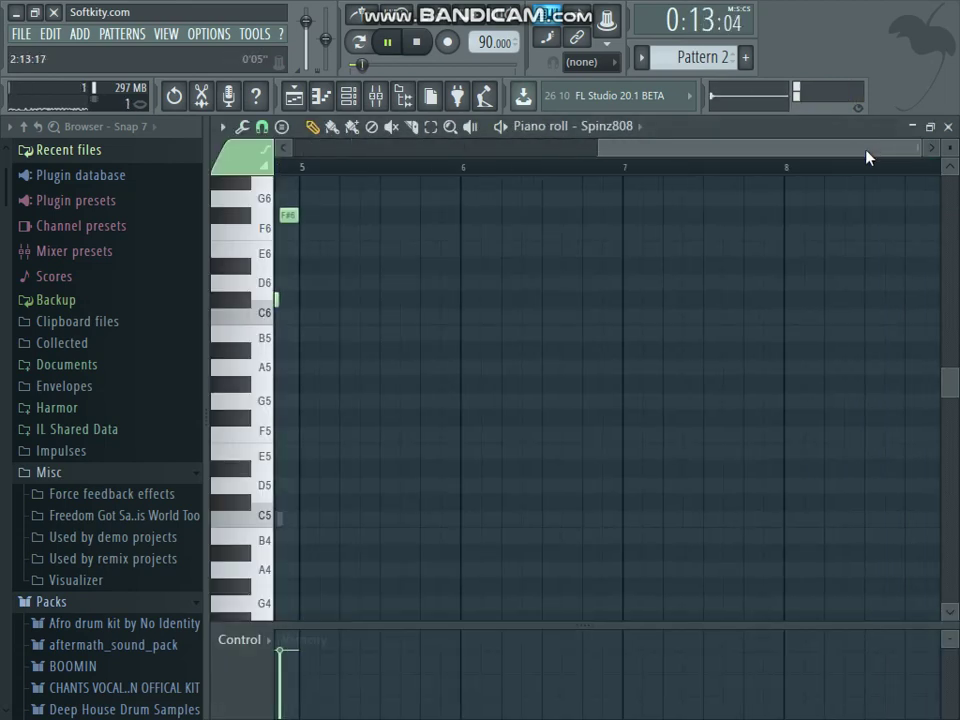
{"action": "left_click", "coordinate": [298, 313]}
{"action": "key", "text": "space"}
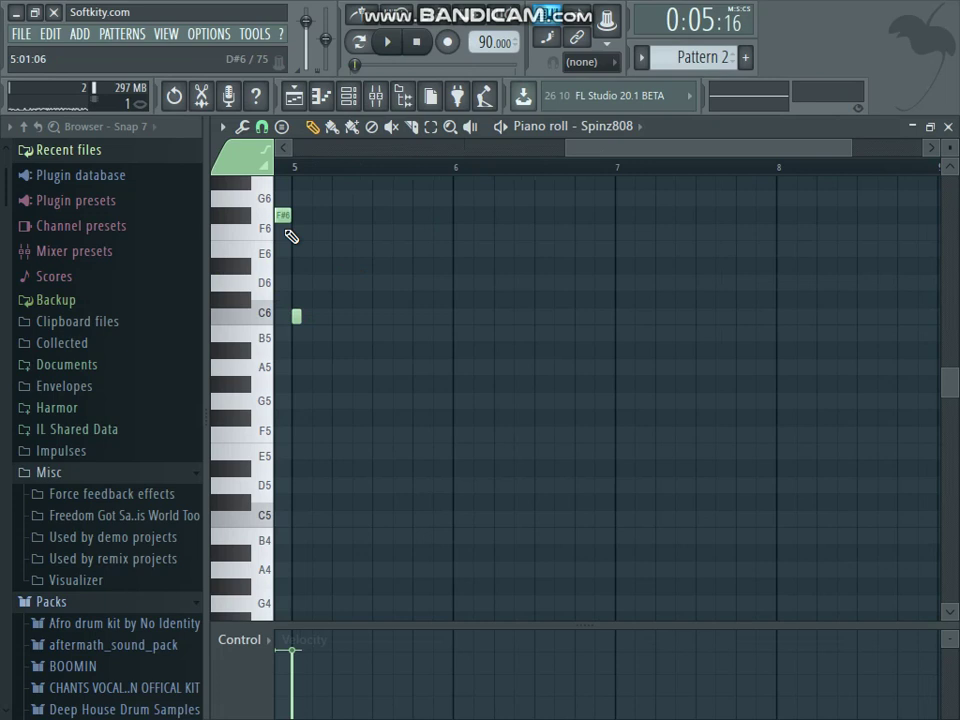
{"action": "left_click", "coordinate": [261, 127]}
{"action": "left_click", "coordinate": [282, 211]}
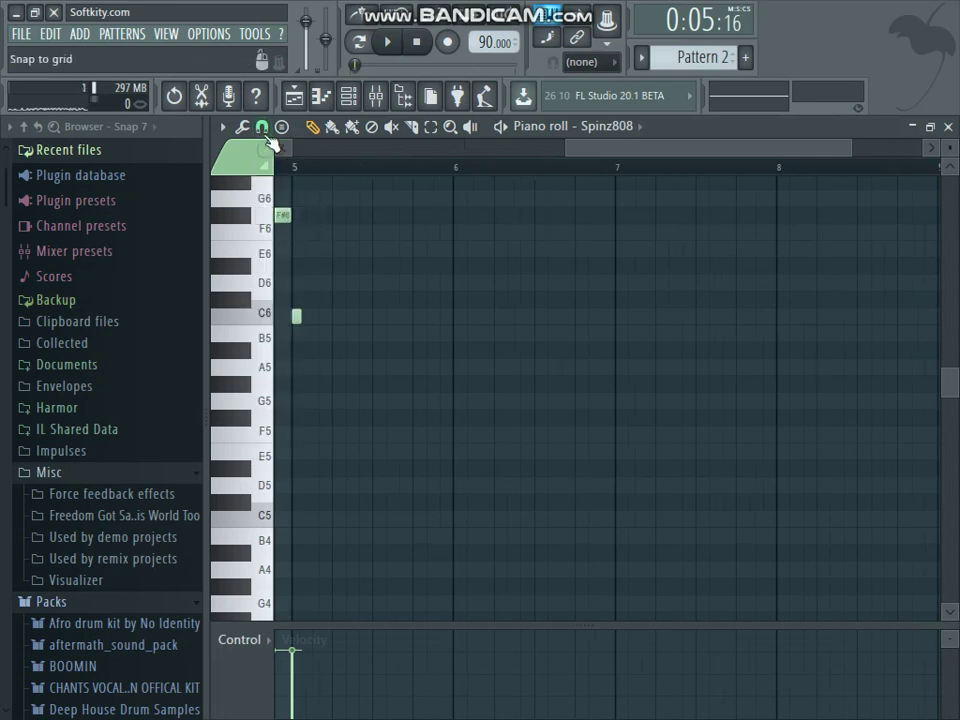
{"action": "left_click", "coordinate": [264, 131]}
{"action": "left_click", "coordinate": [262, 125]}
- Move the new C6 note to A#5 at the very end of bar 4, shrink it to a sliver and lower its velocity almost to zero
{"action": "left_click_drag", "start_coordinate": [824, 160], "coordinate": [756, 150]}
{"action": "left_click_drag", "start_coordinate": [453, 313], "coordinate": [448, 356]}
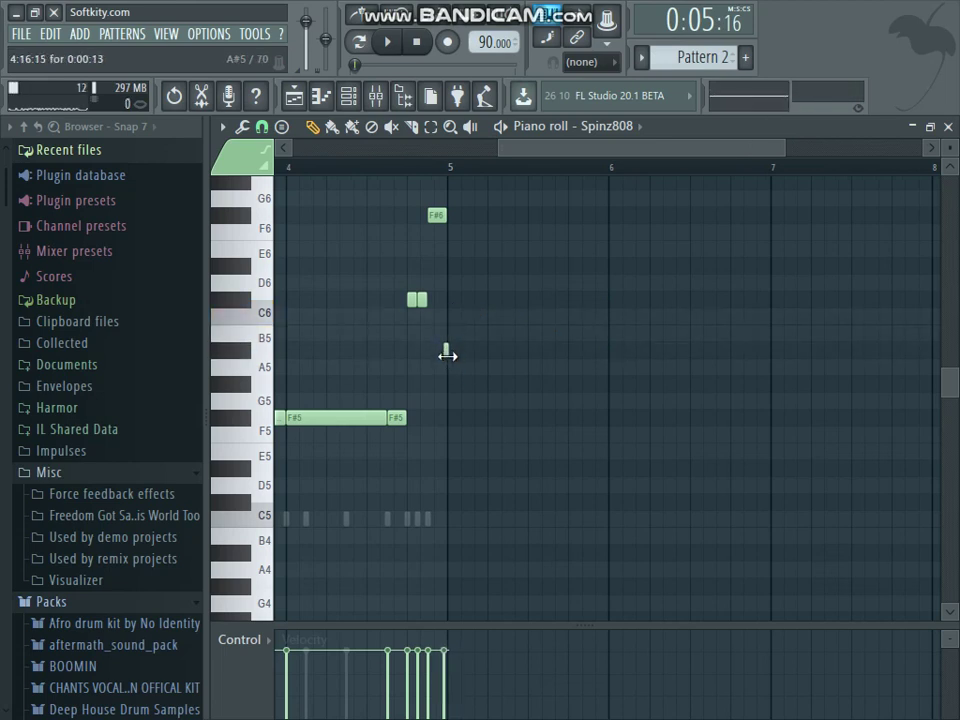
{"action": "left_click", "coordinate": [443, 356]}
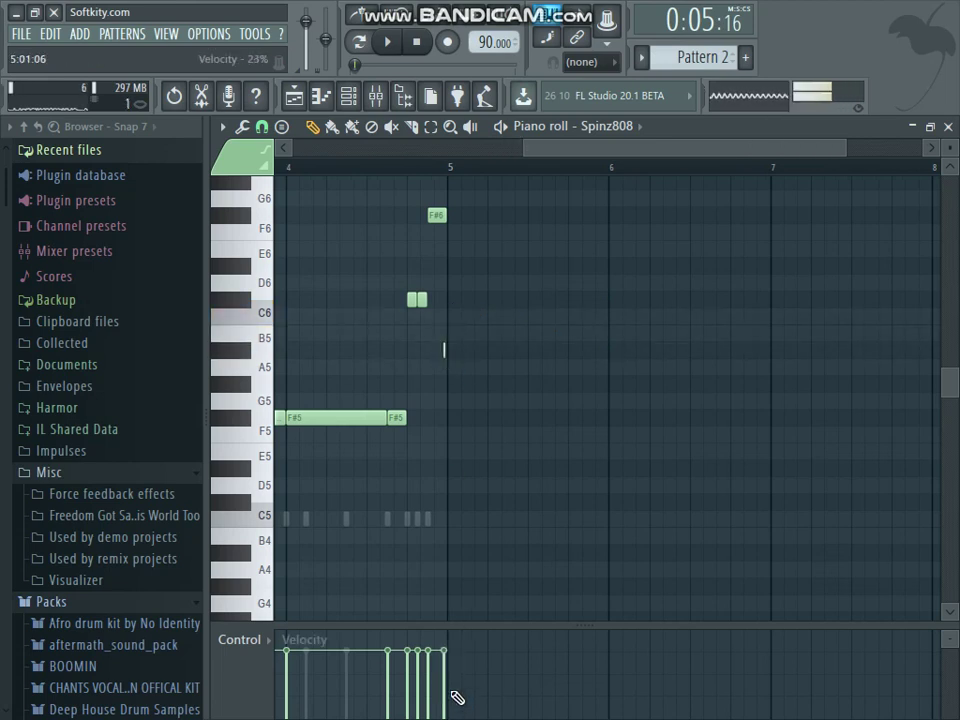
{"action": "left_click_drag", "start_coordinate": [450, 700], "coordinate": [447, 718]}
- Set the piano roll snap to Cell and play back the end of bar 4
{"action": "left_click", "coordinate": [286, 129]}
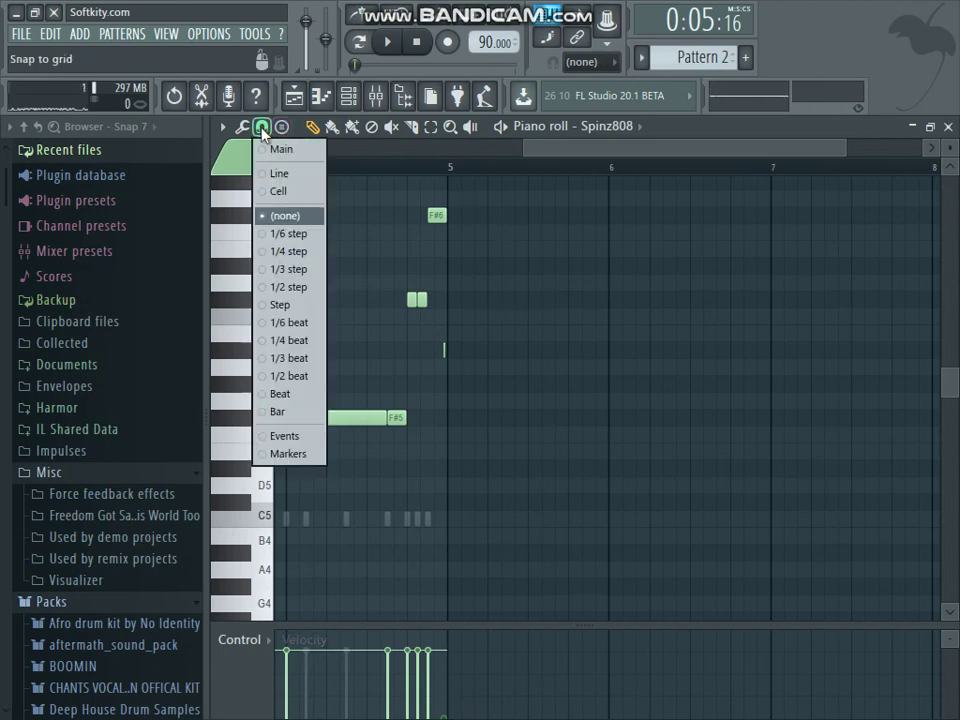
{"action": "left_click", "coordinate": [280, 191]}
{"action": "key", "text": "space"}
{"action": "left_click", "coordinate": [397, 168]}
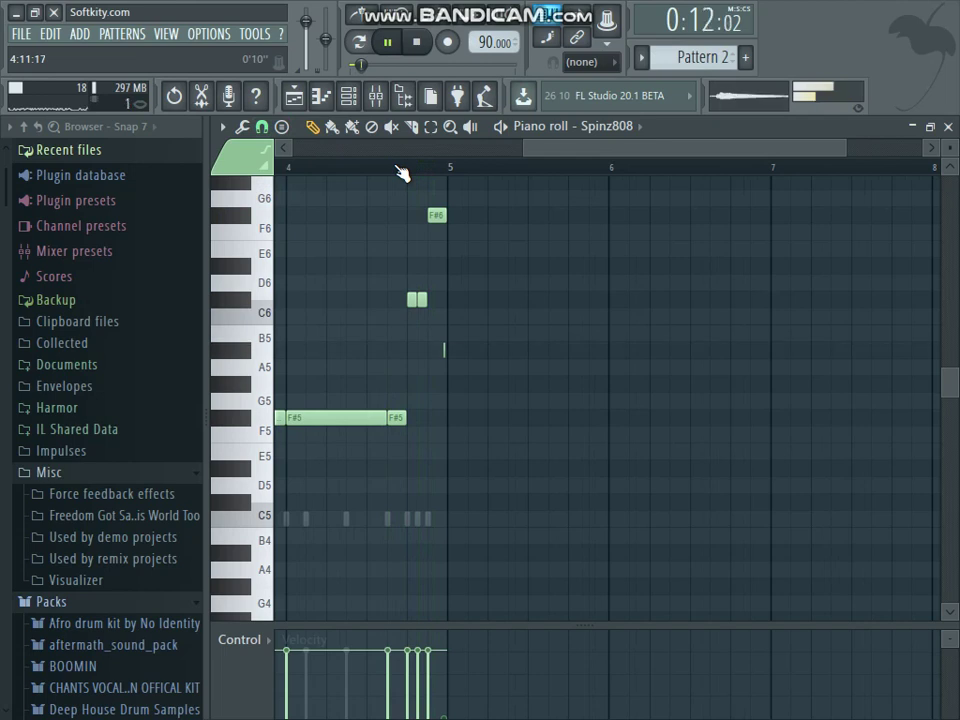
{"action": "left_click", "coordinate": [405, 173]}
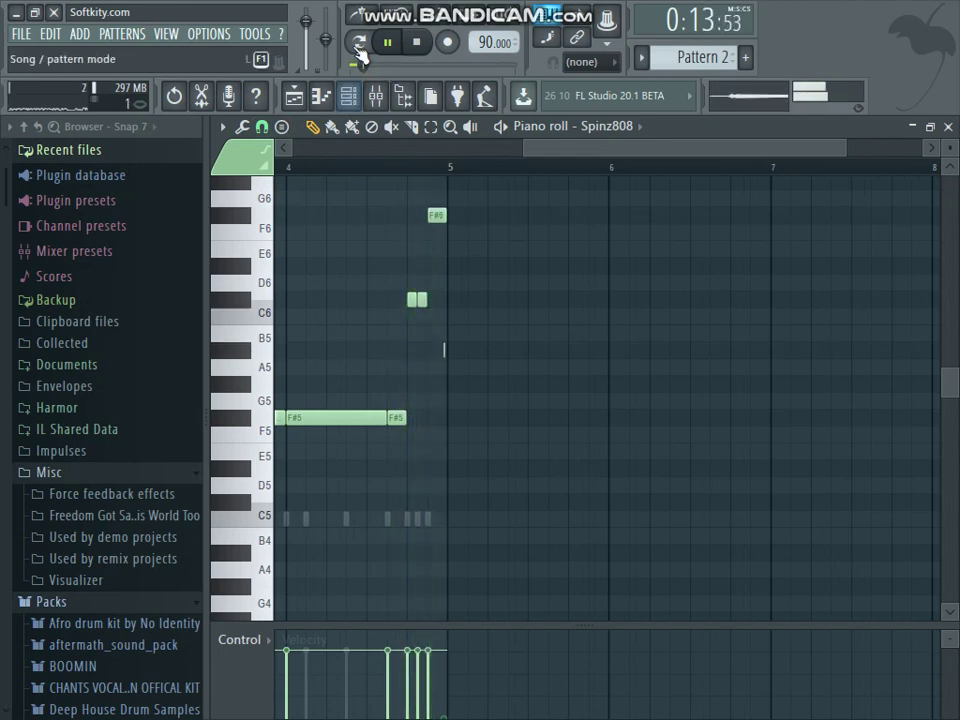
- Try song mode playback, close the piano roll and return to pattern mode with playback stopped
{"action": "key", "text": "l"}
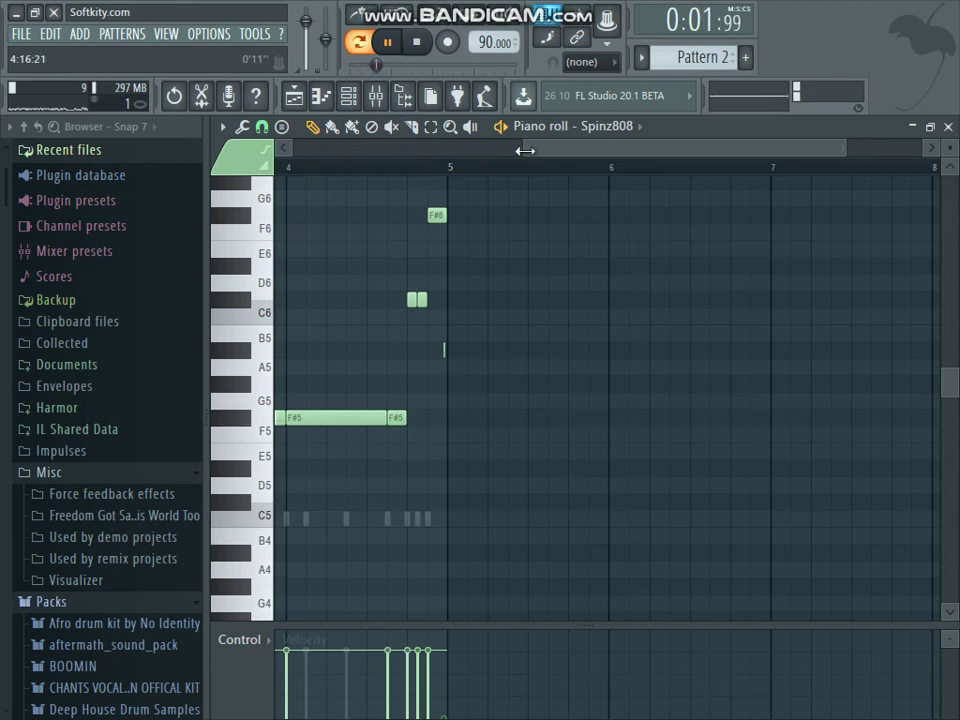
{"action": "left_click", "coordinate": [947, 127]}
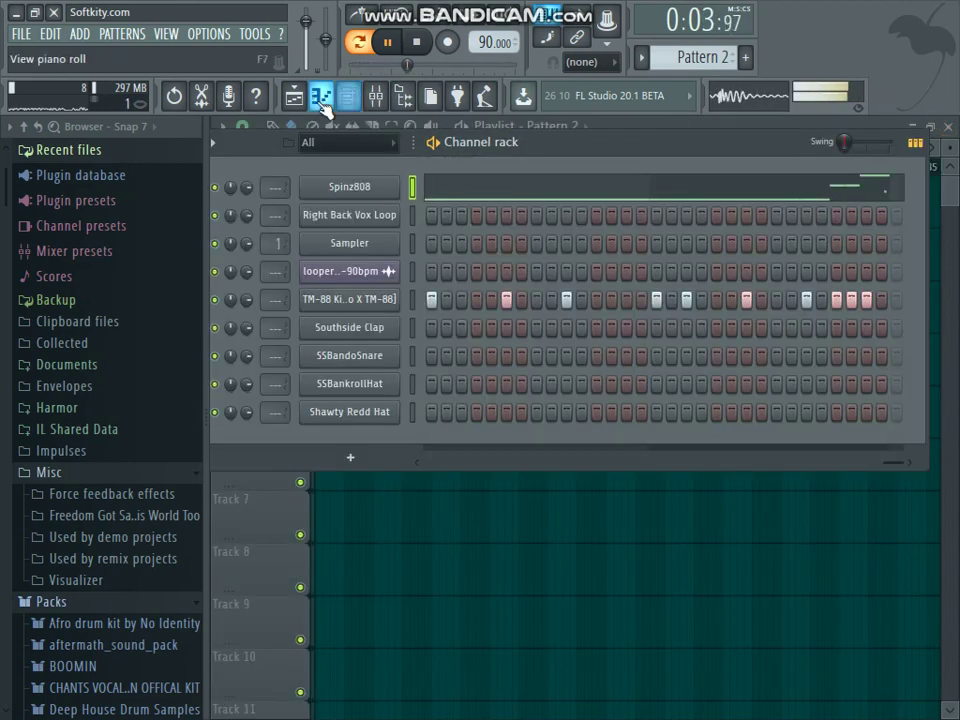
{"action": "left_click", "coordinate": [359, 41]}
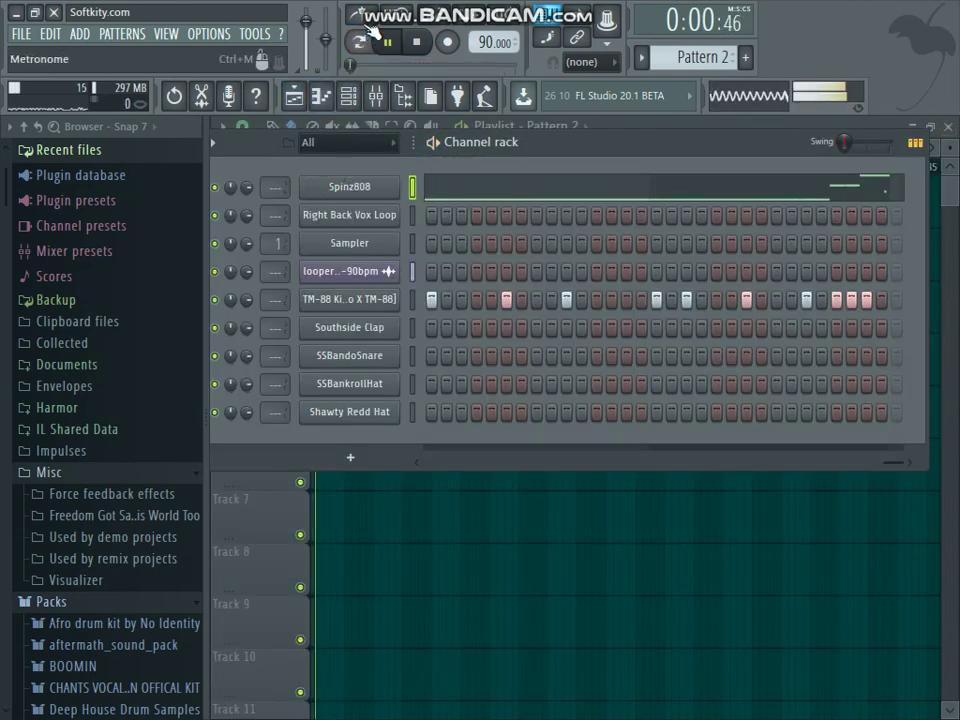
{"action": "key", "text": "space"}
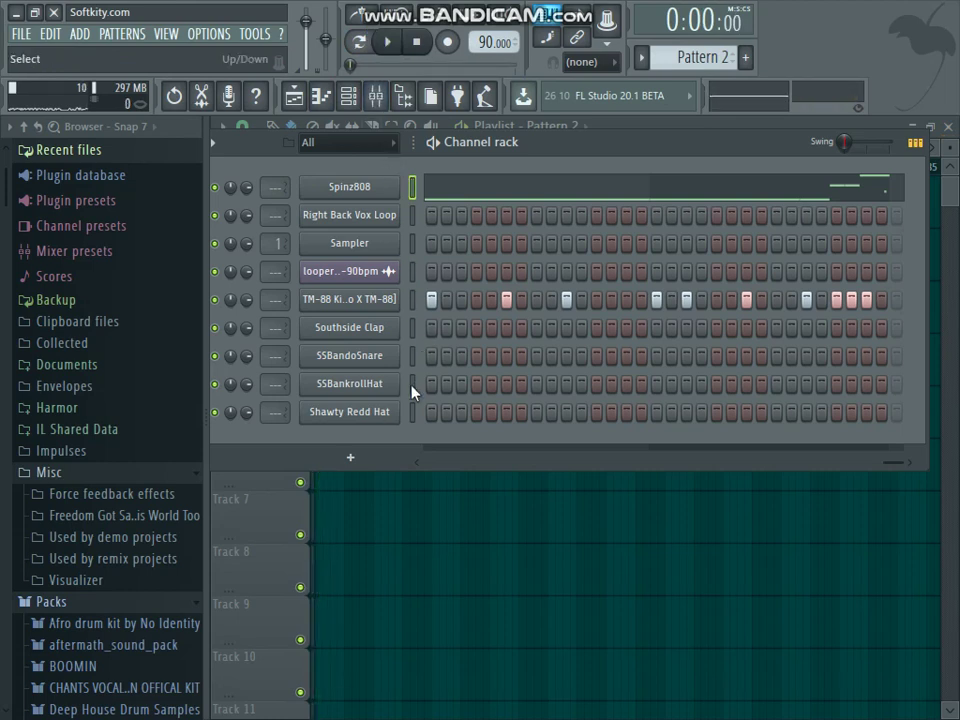
- With the pattern playing, add SSBankrollHat hits on steps 11 and 15 of every bar across the four-bar pattern
{"action": "key", "text": "q"}
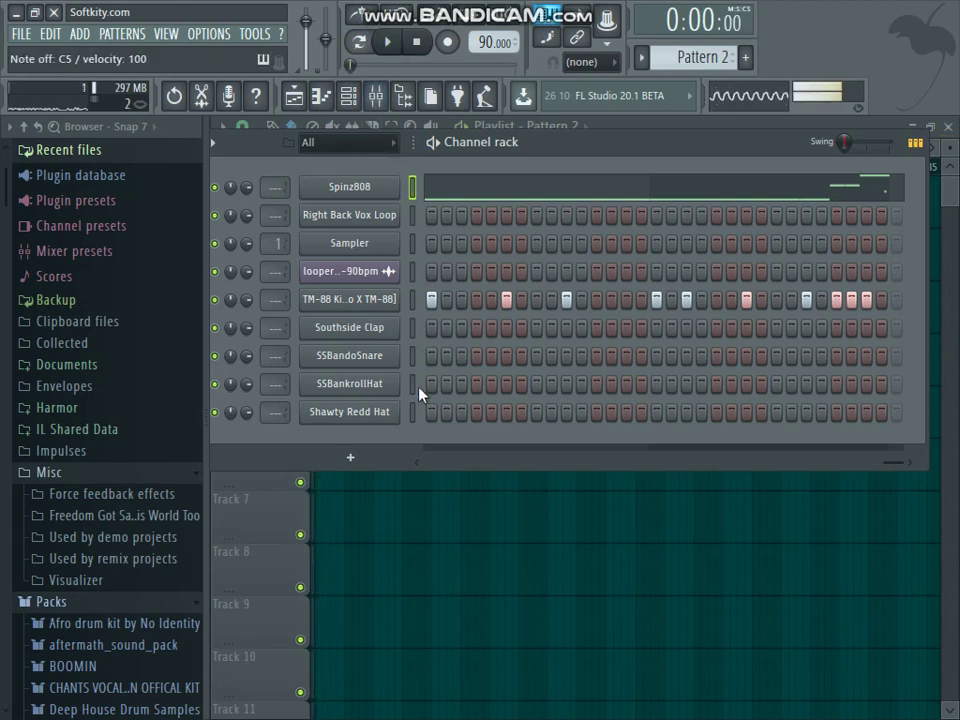
{"action": "key", "text": "space"}
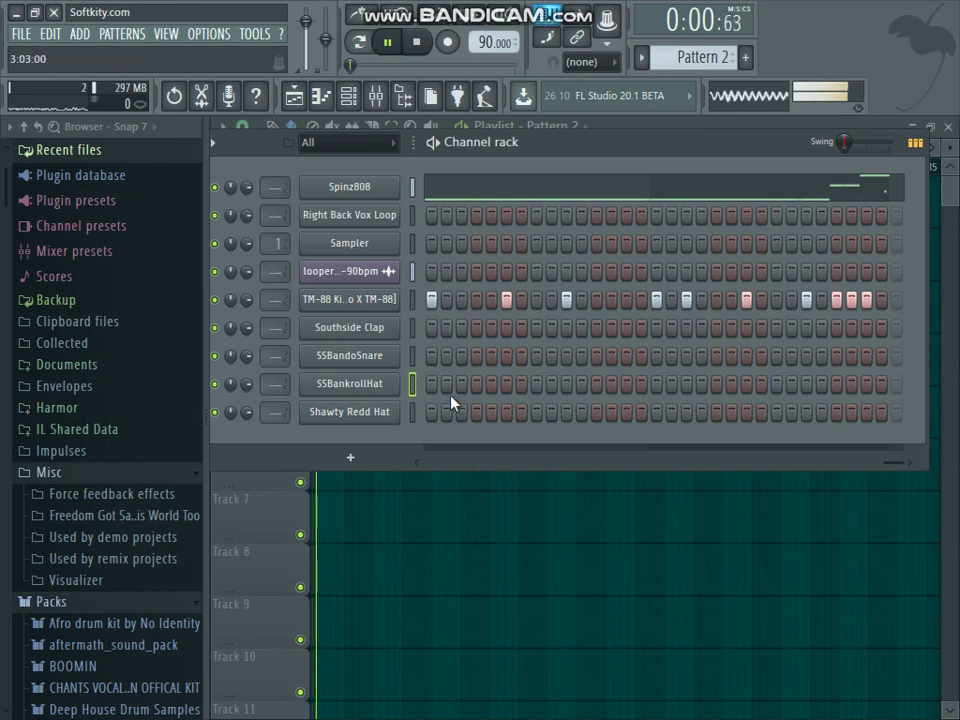
{"action": "left_click", "coordinate": [415, 460]}
{"action": "key", "text": "space"}
{"action": "key", "text": "space"}
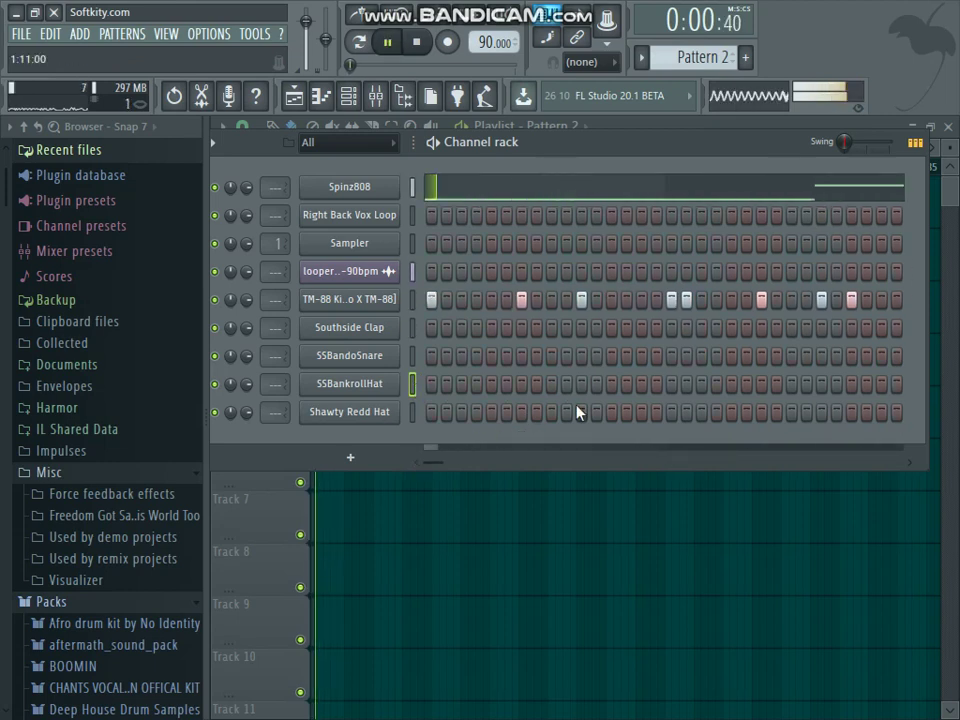
{"action": "left_click", "coordinate": [582, 386]}
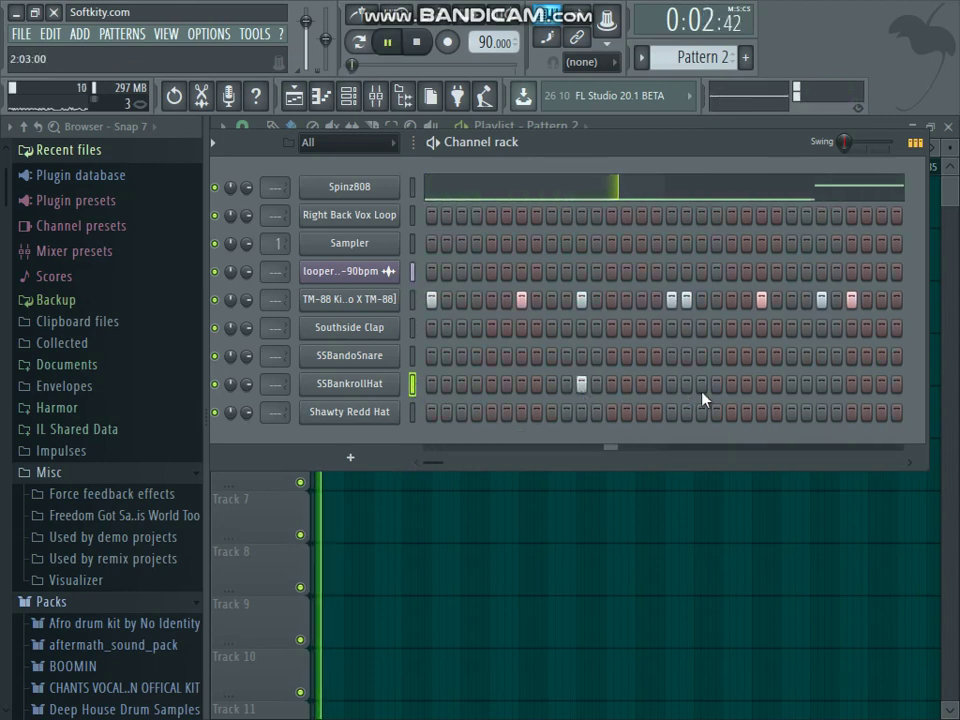
{"action": "key", "text": "space"}
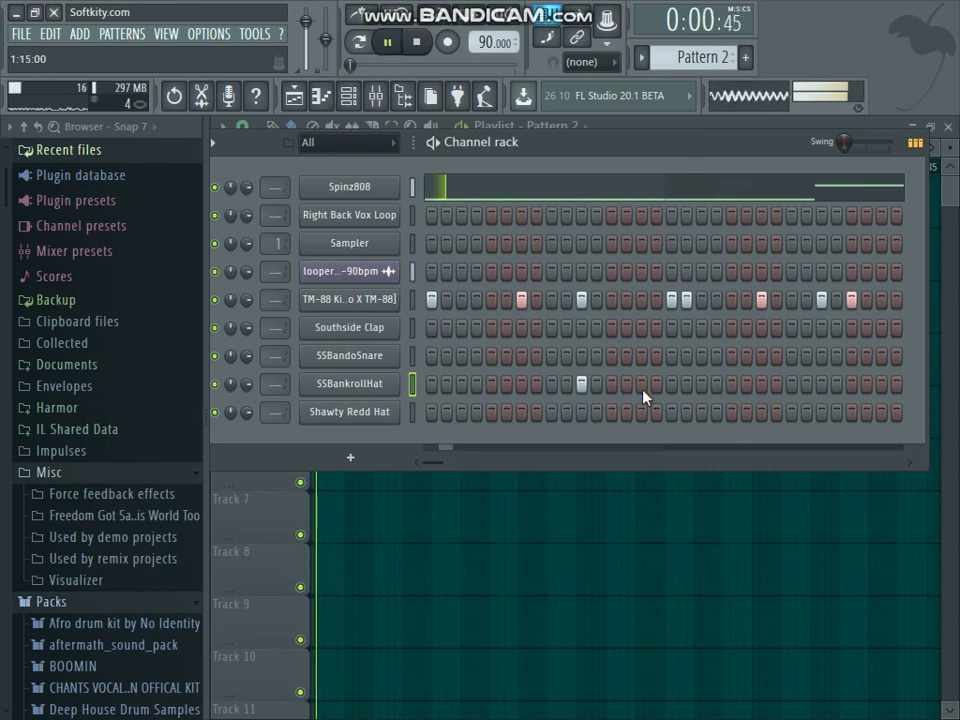
{"action": "left_click_drag", "start_coordinate": [433, 464], "coordinate": [553, 460]}
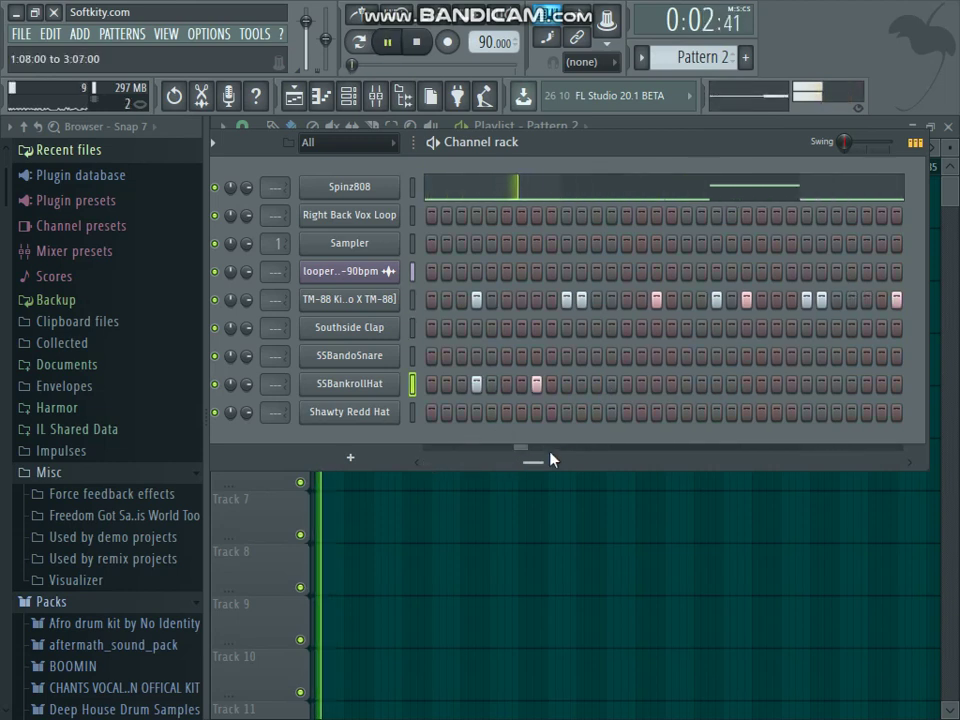
{"action": "left_click", "coordinate": [776, 385]}
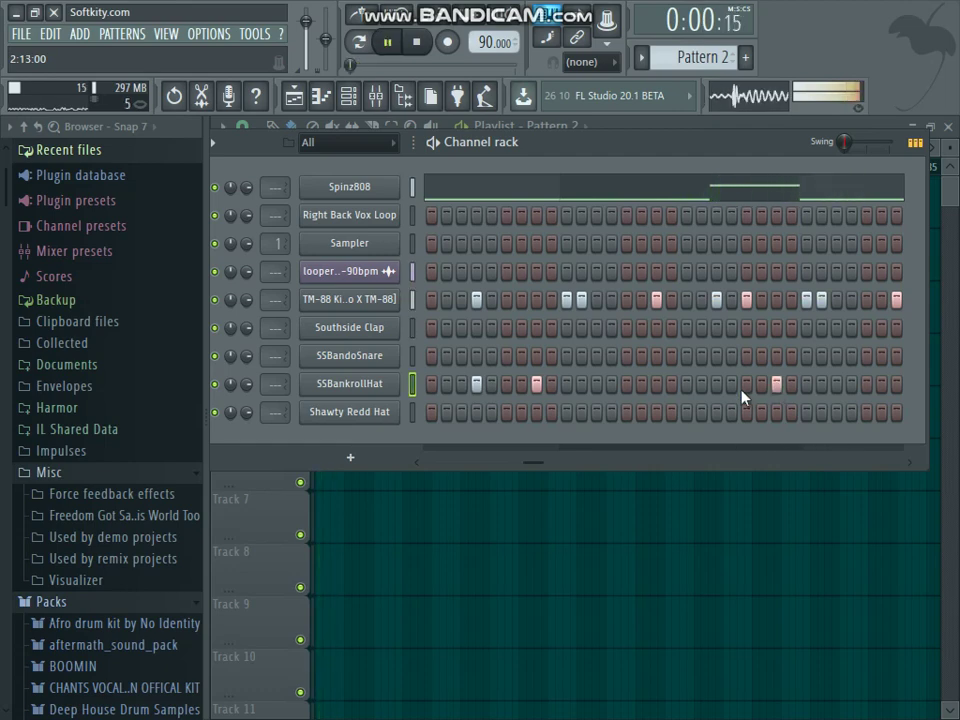
{"action": "left_click", "coordinate": [377, 386]}
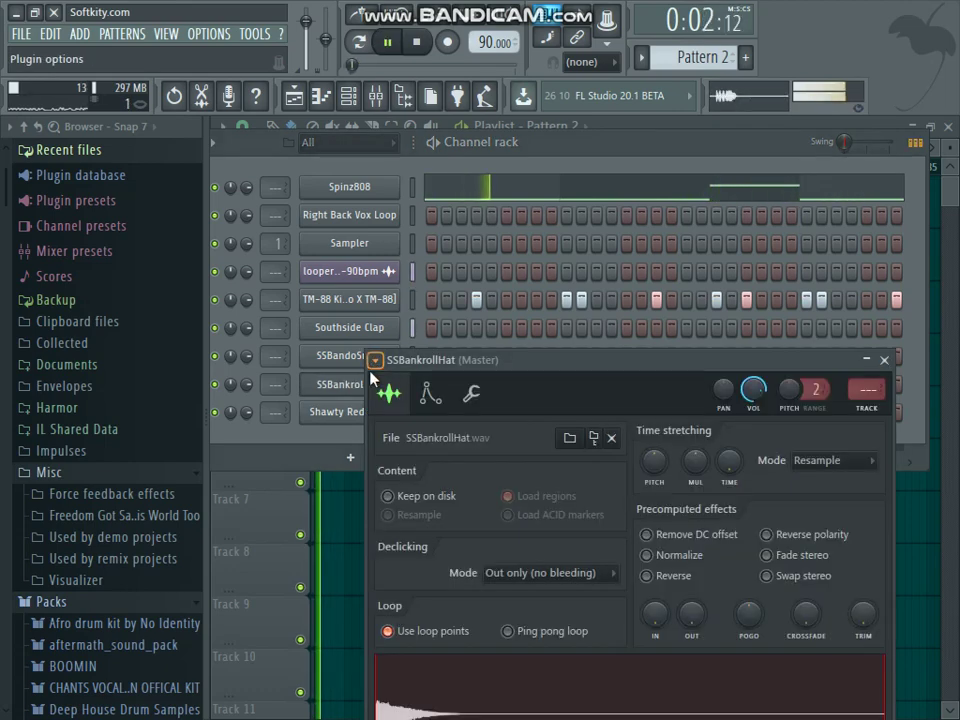
{"action": "left_click", "coordinate": [884, 360]}
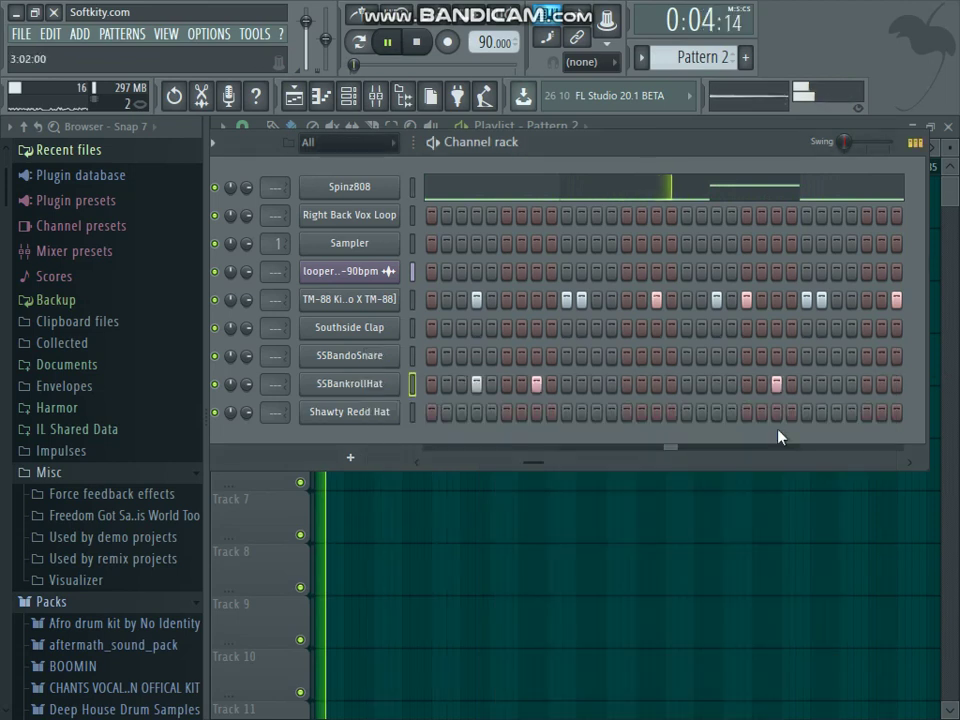
{"action": "left_click_drag", "start_coordinate": [540, 463], "coordinate": [264, 418]}
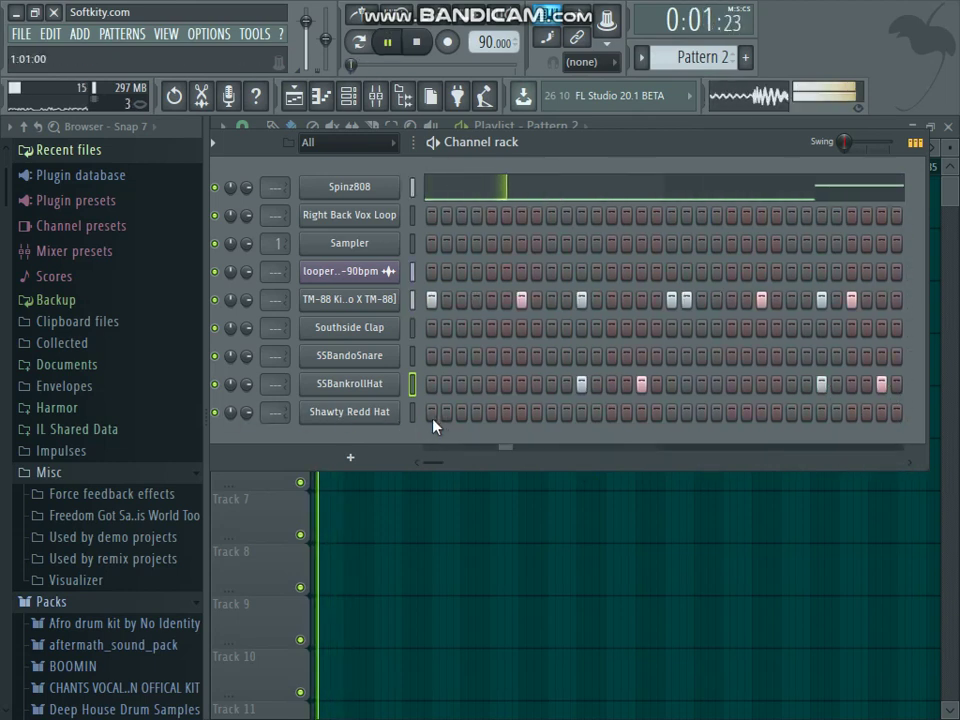
- Fill Shawty Redd Hat every 2 steps and add extra hits on step 2 of bars 1 to 3 and step 14 of bar 2
{"action": "left_click_drag", "start_coordinate": [433, 416], "coordinate": [461, 416]}
{"action": "right_click", "coordinate": [372, 419]}
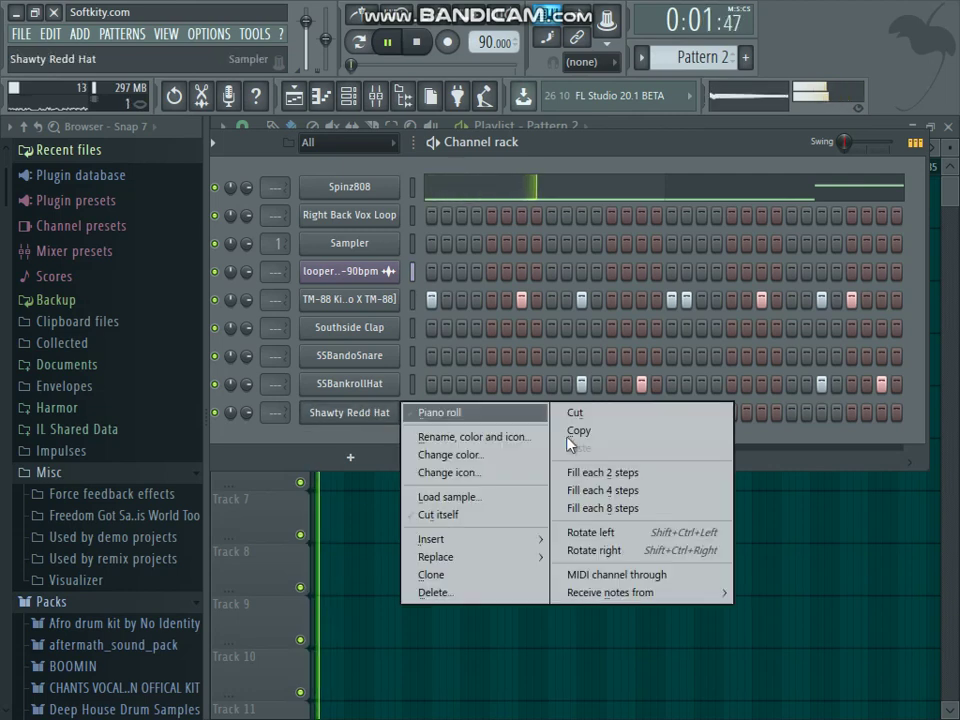
{"action": "left_click", "coordinate": [655, 474]}
{"action": "left_click", "coordinate": [447, 413]}
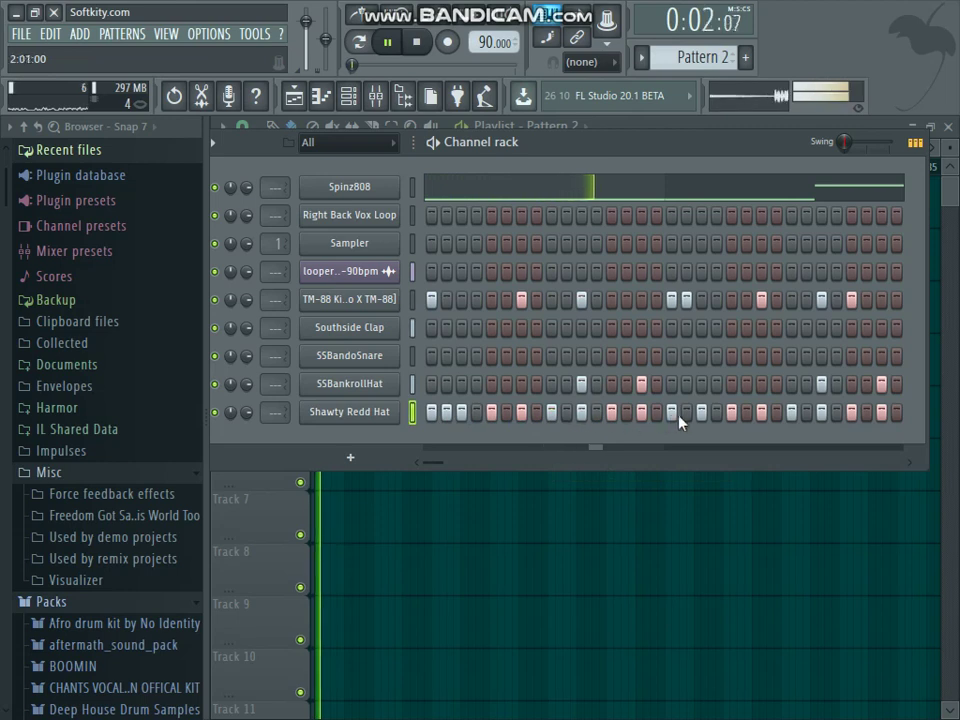
{"action": "left_click_drag", "start_coordinate": [443, 467], "coordinate": [672, 467]}
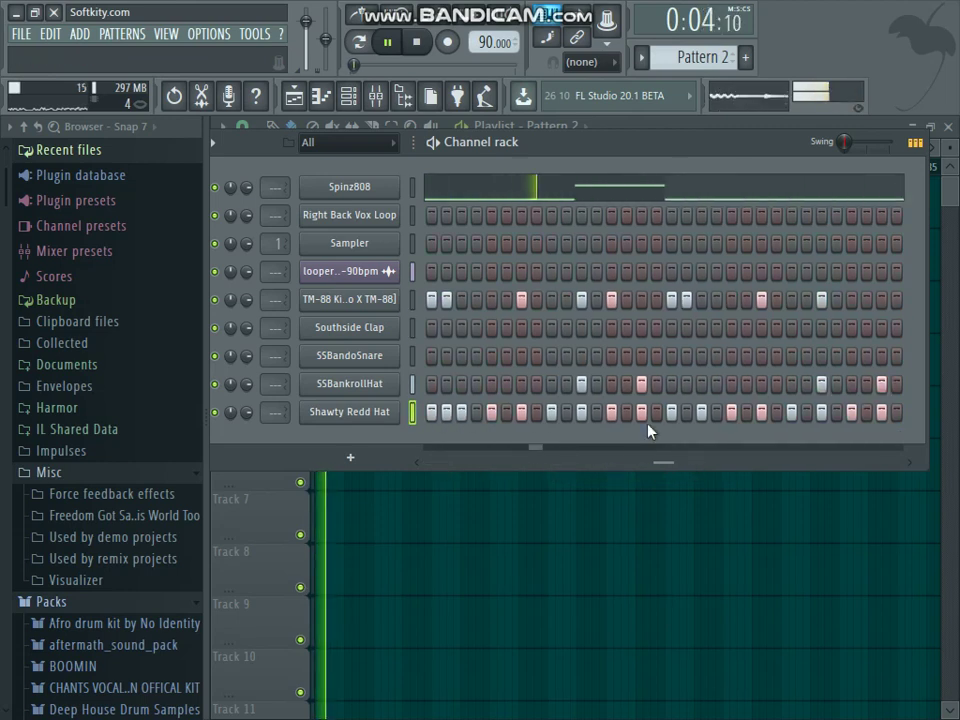
{"action": "left_click", "coordinate": [627, 413]}
{"action": "left_click", "coordinate": [687, 413]}
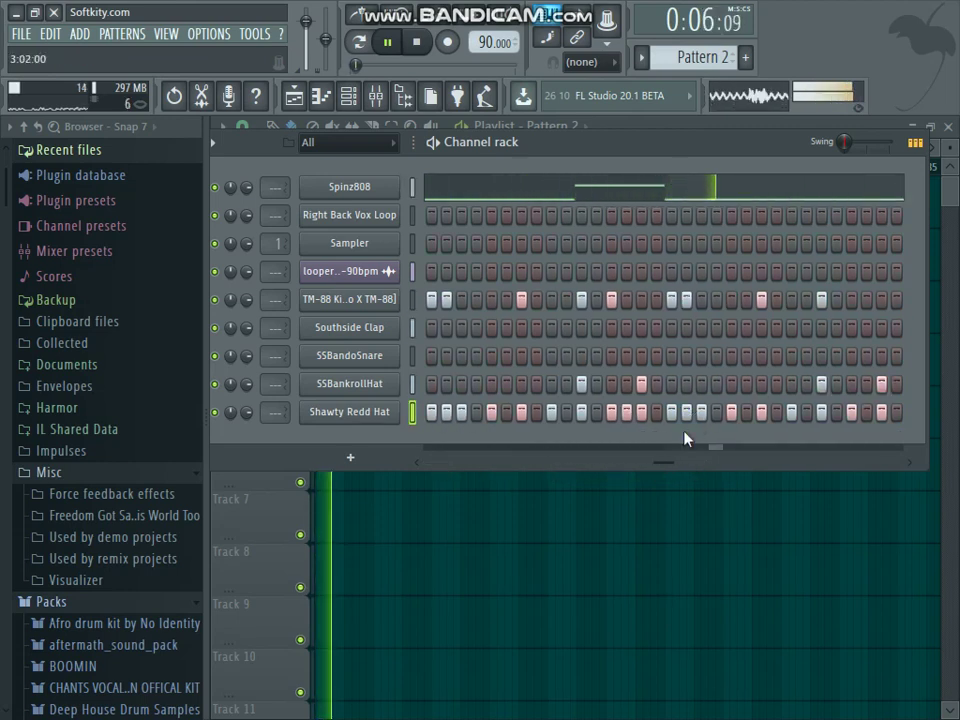
- Add extra Shawty Redd Hat hits on steps 2, 8 and 12 of bar 4 and clear step 10
{"action": "left_click_drag", "start_coordinate": [665, 463], "coordinate": [783, 428]}
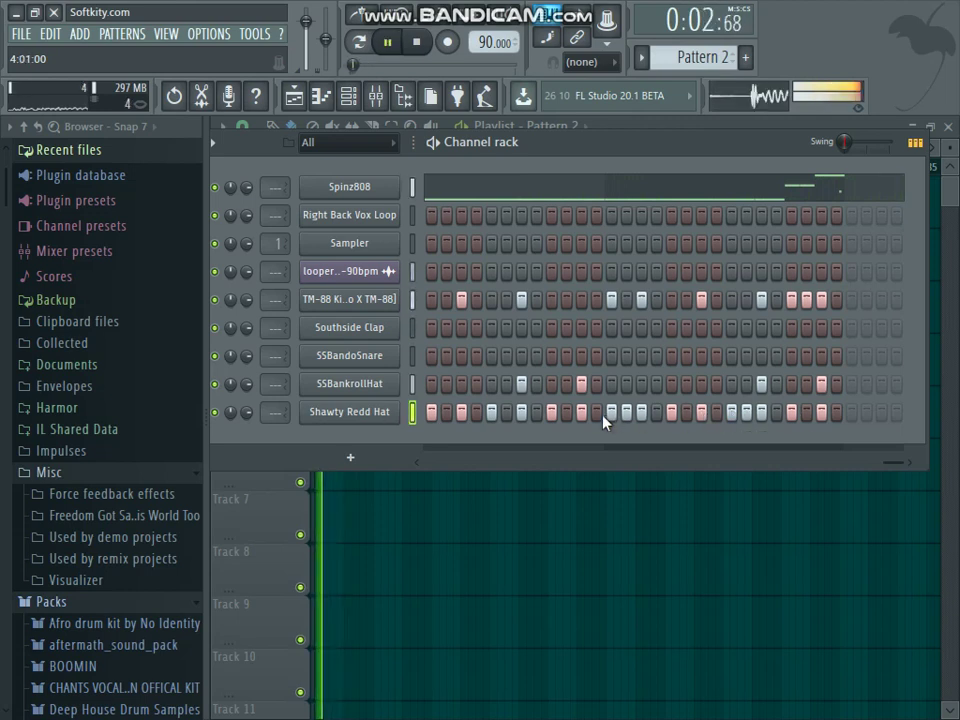
{"action": "left_click", "coordinate": [714, 419]}
{"action": "left_click", "coordinate": [688, 418]}
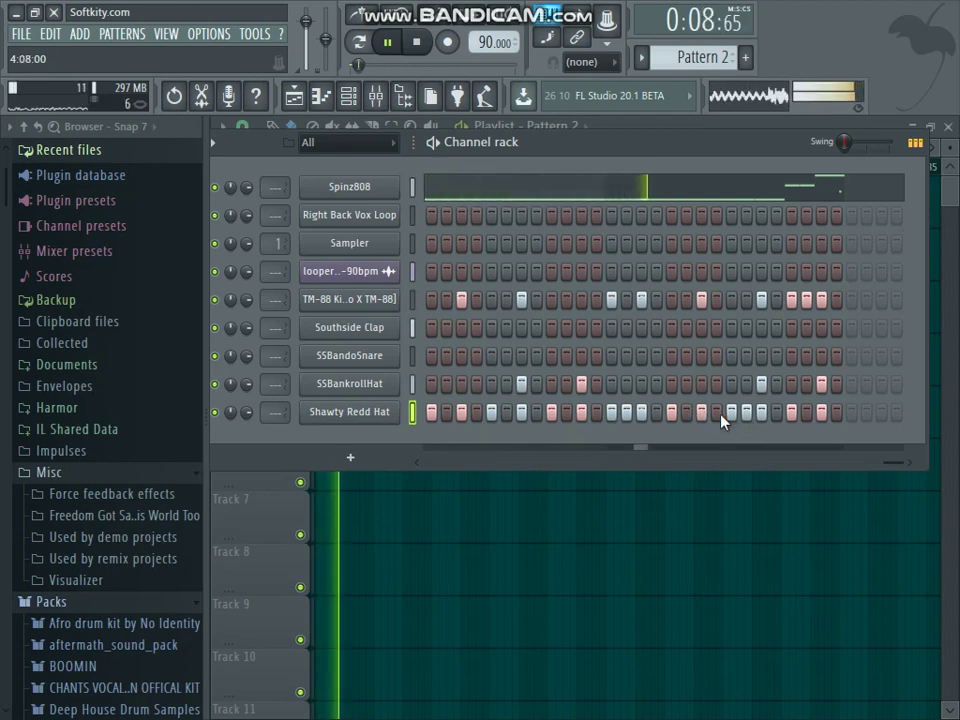
{"action": "left_click", "coordinate": [718, 418]}
{"action": "left_click", "coordinate": [749, 418]}
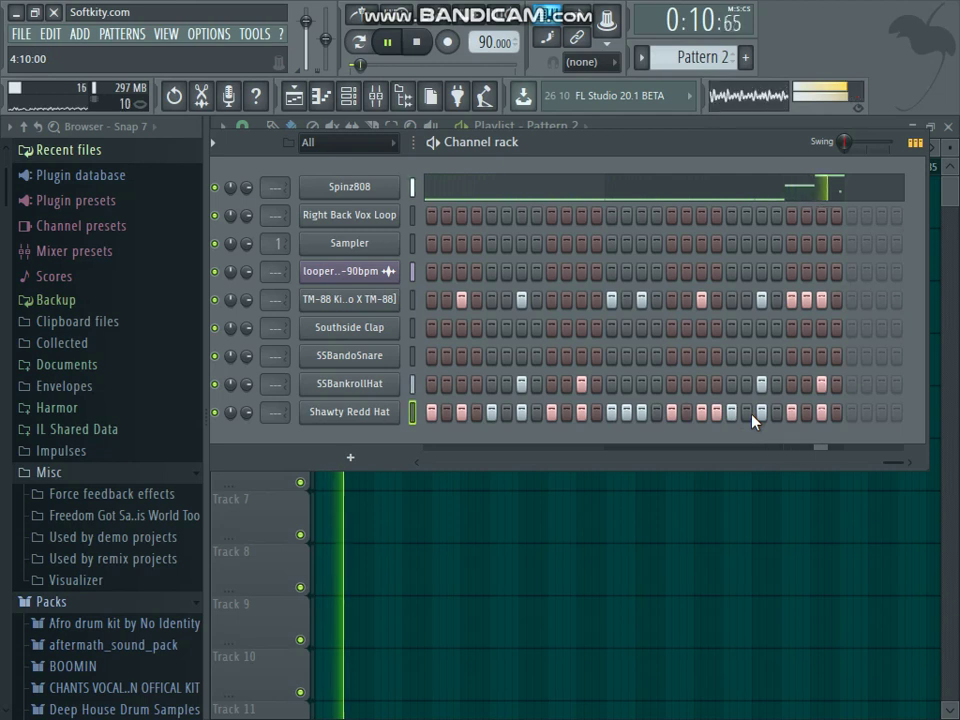
{"action": "left_click", "coordinate": [777, 418]}
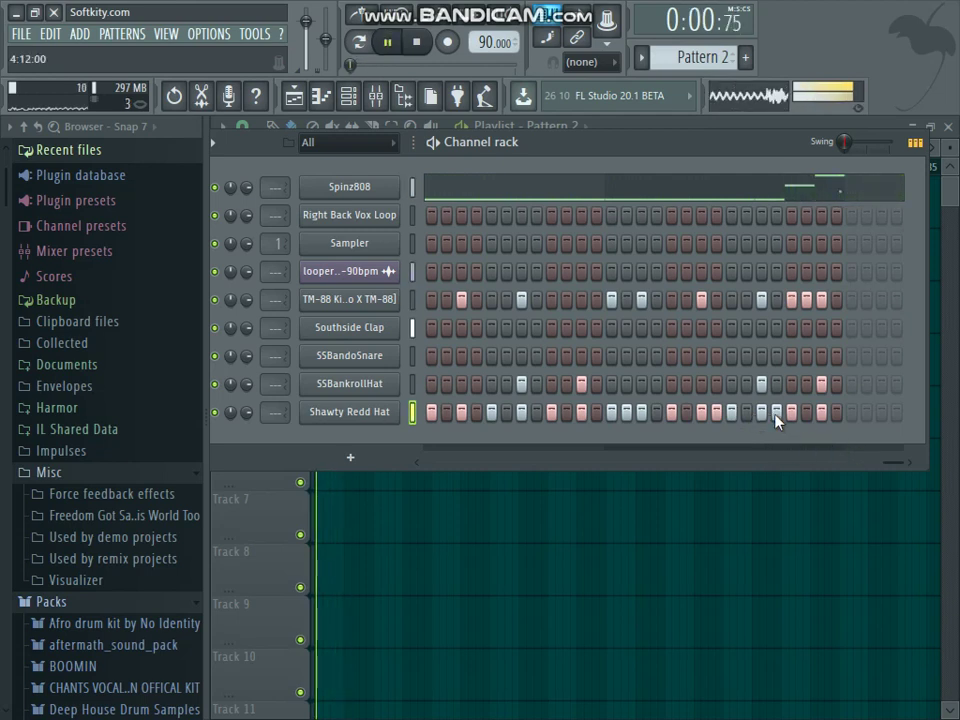
{"action": "left_click", "coordinate": [417, 462]}
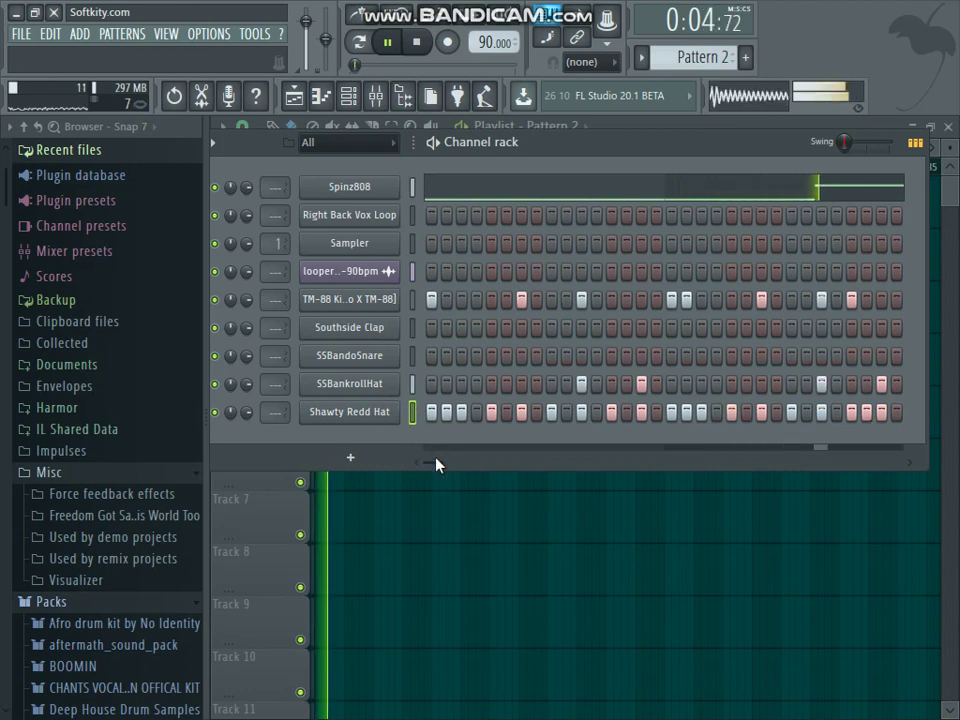
{"action": "left_click_drag", "start_coordinate": [437, 463], "coordinate": [874, 463]}
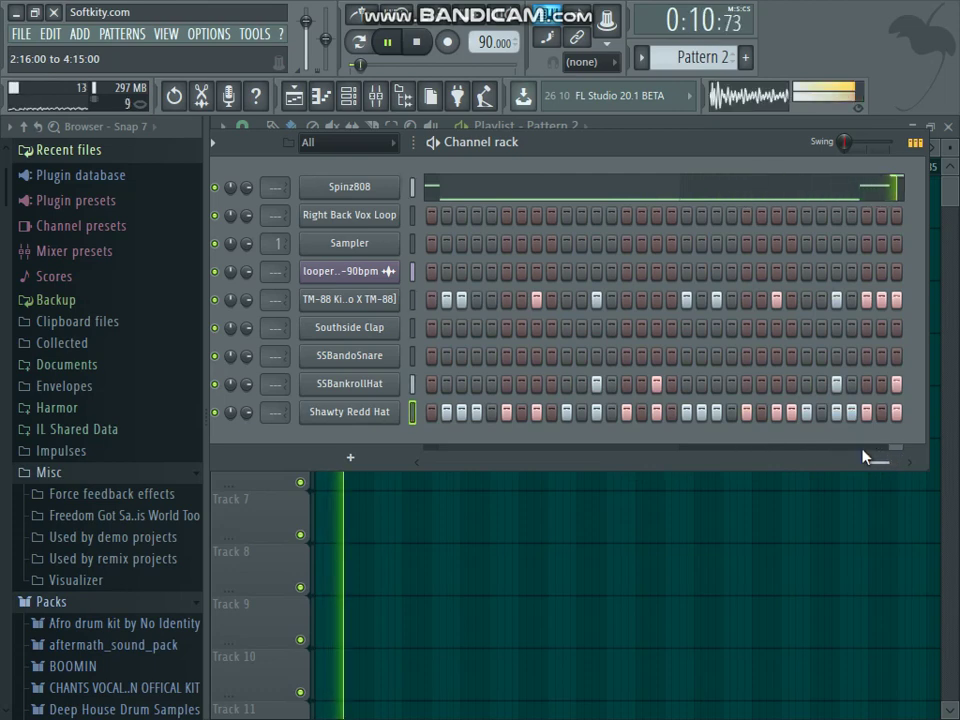
{"action": "left_click_drag", "start_coordinate": [868, 461], "coordinate": [432, 462]}
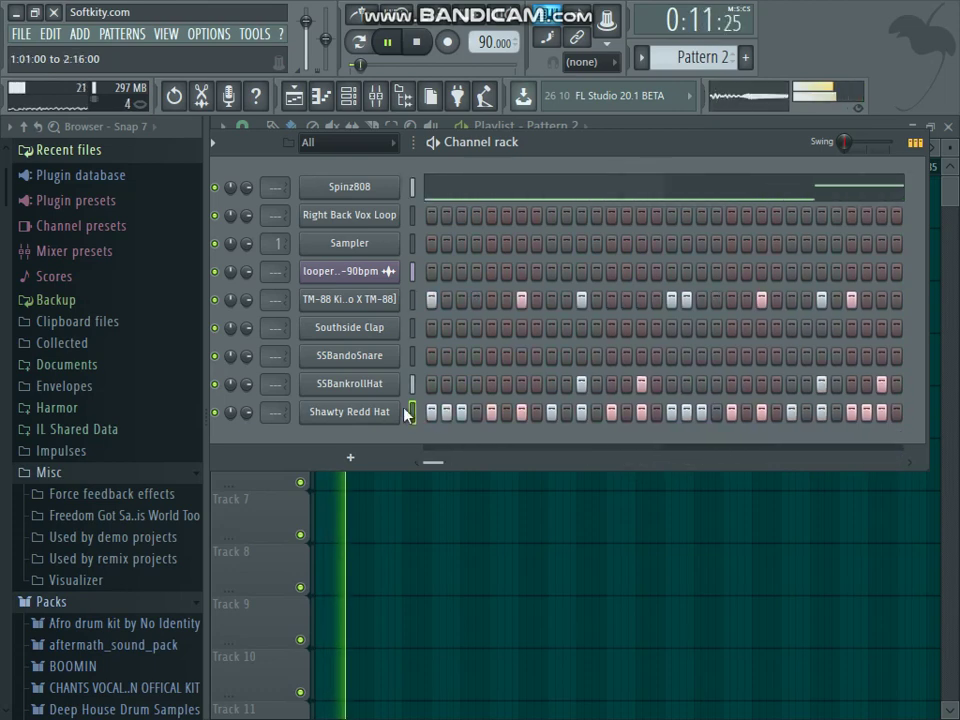
- Place another Pattern 2 clip at bar 5 on playlist Track 3 and make it unique
{"action": "left_click", "coordinate": [295, 95]}
{"action": "left_click", "coordinate": [347, 306]}
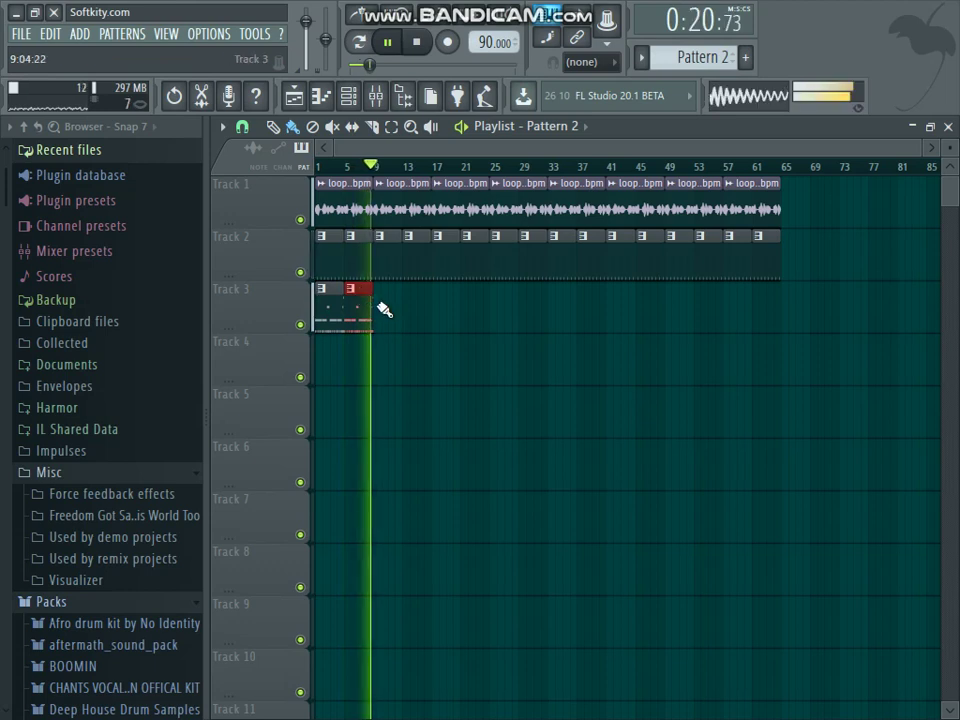
{"action": "left_click", "coordinate": [384, 308]}
{"action": "right_click", "coordinate": [388, 309]}
{"action": "right_click", "coordinate": [352, 297]}
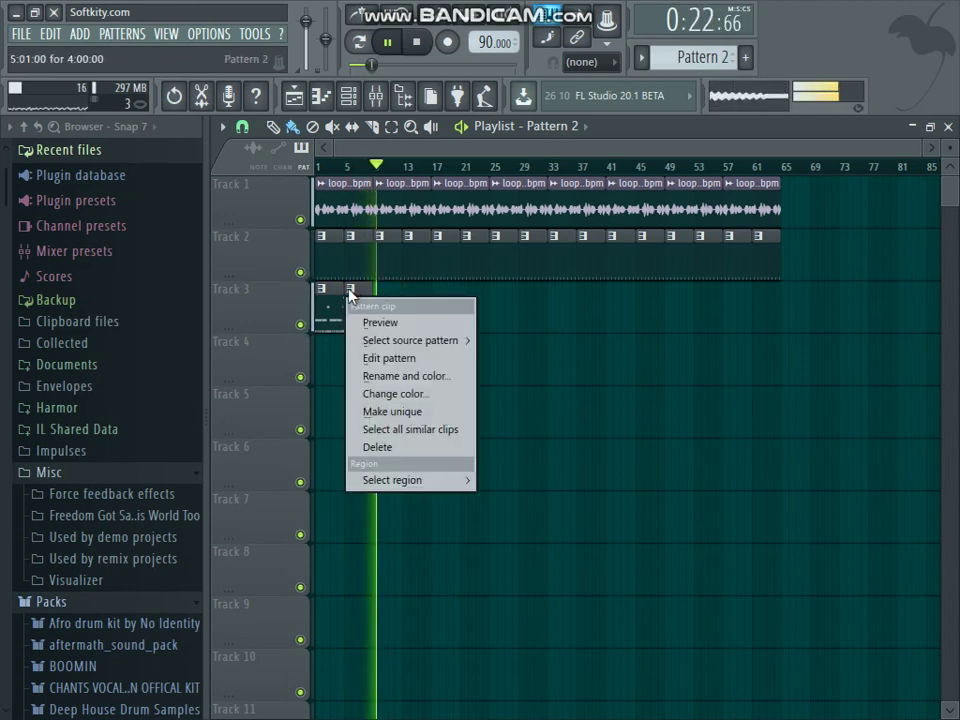
{"action": "left_click", "coordinate": [377, 412]}
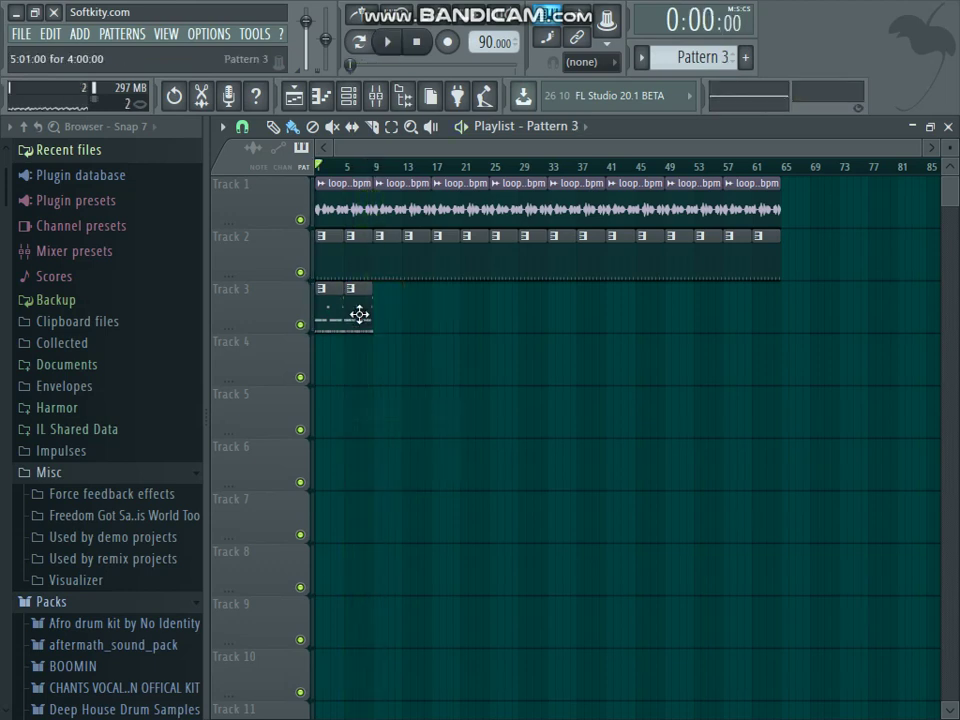
- In Pattern 3's Spinz808 piano roll, shorten the first F#5 to six steps and add F#5 notes on steps 7 and 11 of bar 1
{"action": "left_click", "coordinate": [349, 95]}
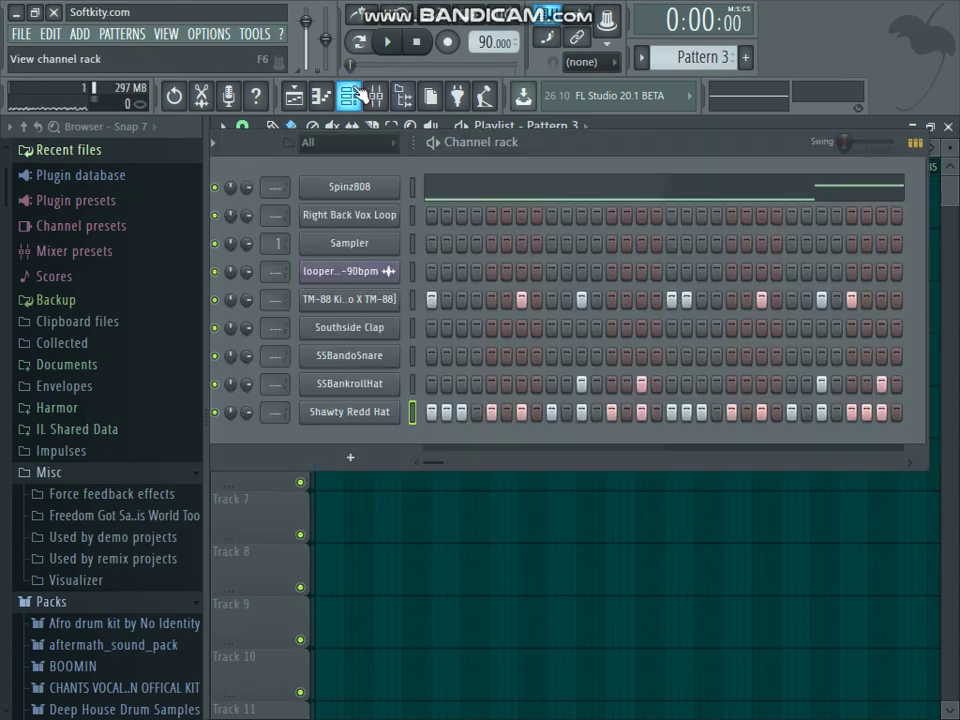
{"action": "left_click", "coordinate": [448, 192]}
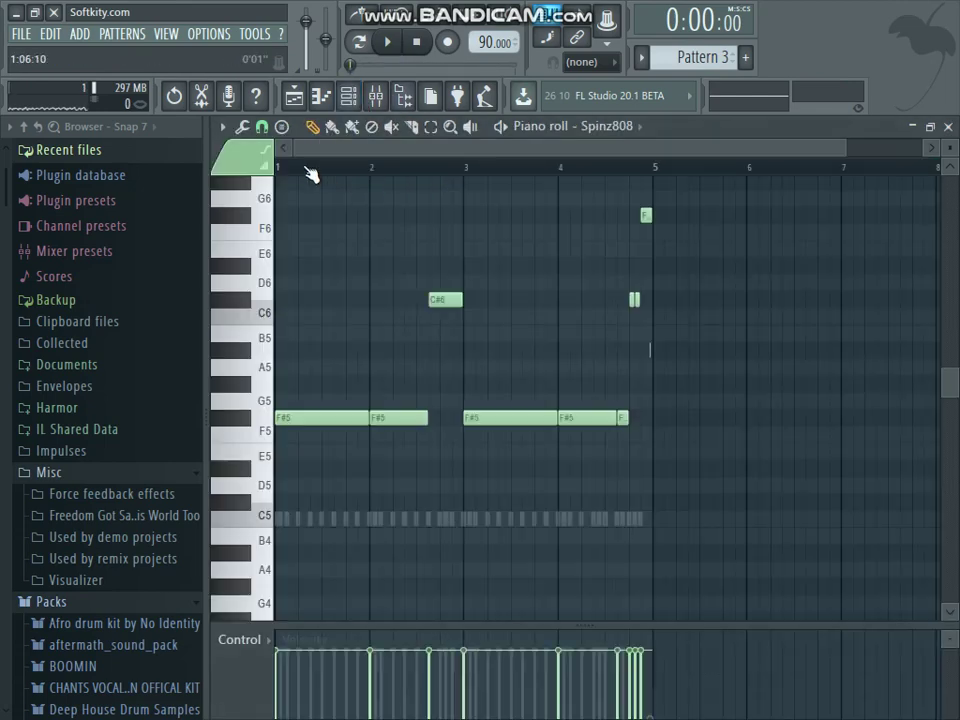
{"action": "left_click_drag", "start_coordinate": [362, 418], "coordinate": [300, 418]}
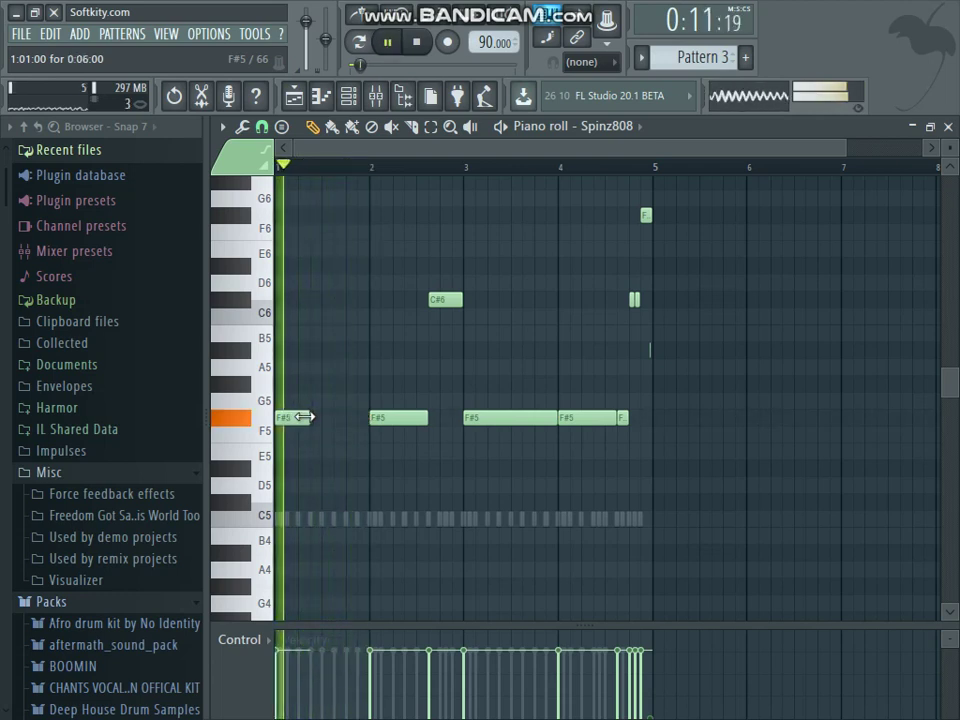
{"action": "left_click", "coordinate": [315, 418]}
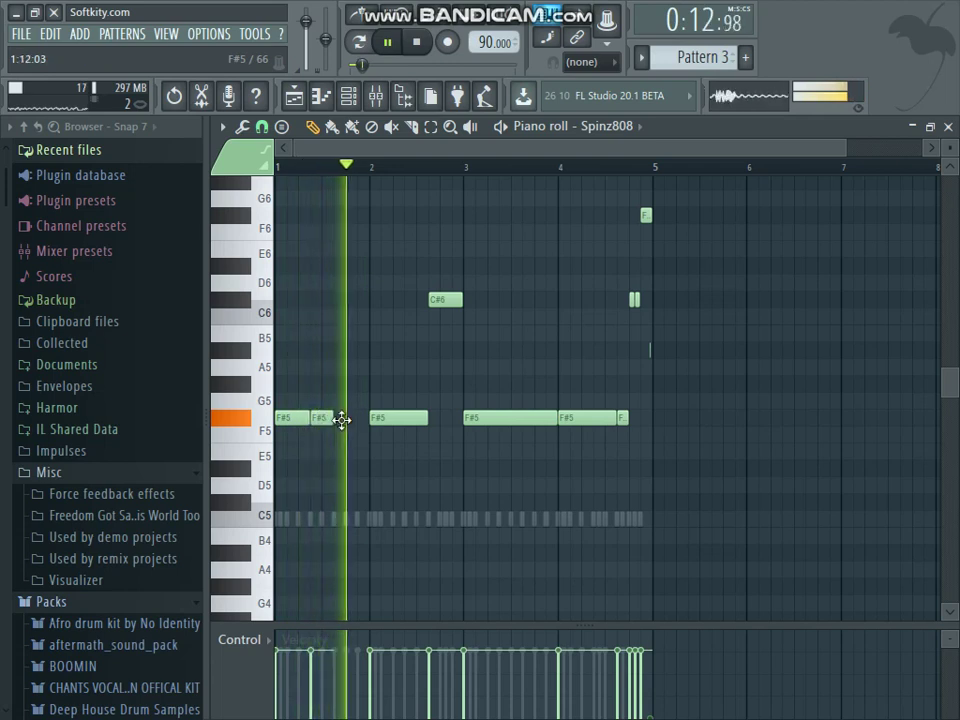
{"action": "left_click", "coordinate": [343, 418]}
- Shorten bar 2's F#5 to two steps, then add two-step notes on F#5 at step 3 and F#6 at step 7
{"action": "left_click_drag", "start_coordinate": [407, 423], "coordinate": [389, 422]}
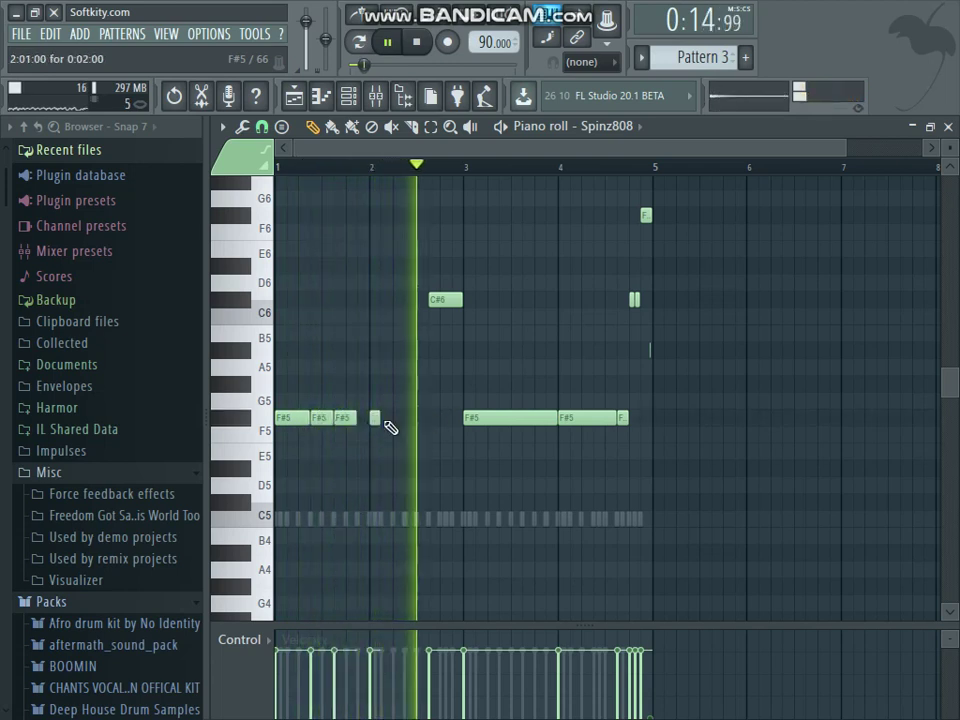
{"action": "left_click", "coordinate": [386, 418]}
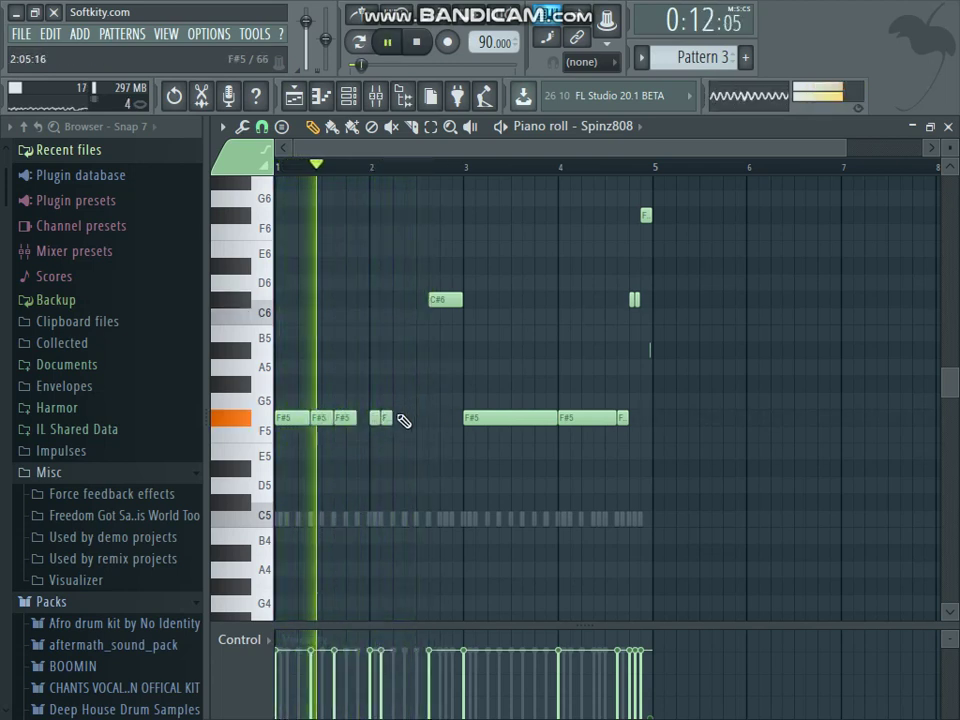
{"action": "left_click", "coordinate": [405, 268]}
{"action": "right_click", "coordinate": [410, 266]}
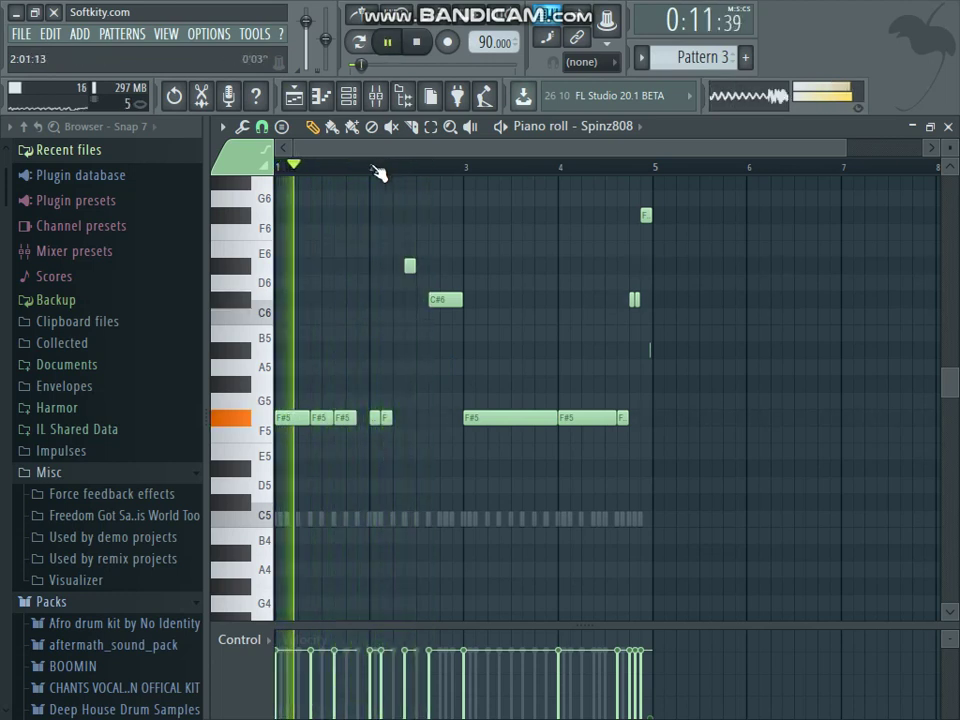
{"action": "left_click", "coordinate": [375, 166]}
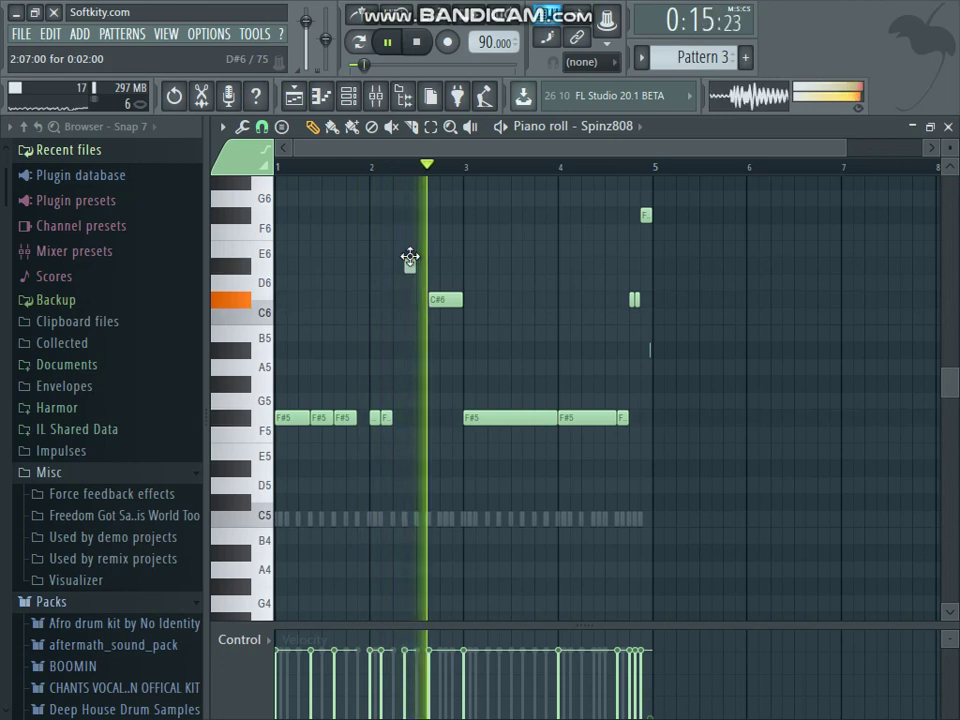
{"action": "left_click", "coordinate": [409, 213]}
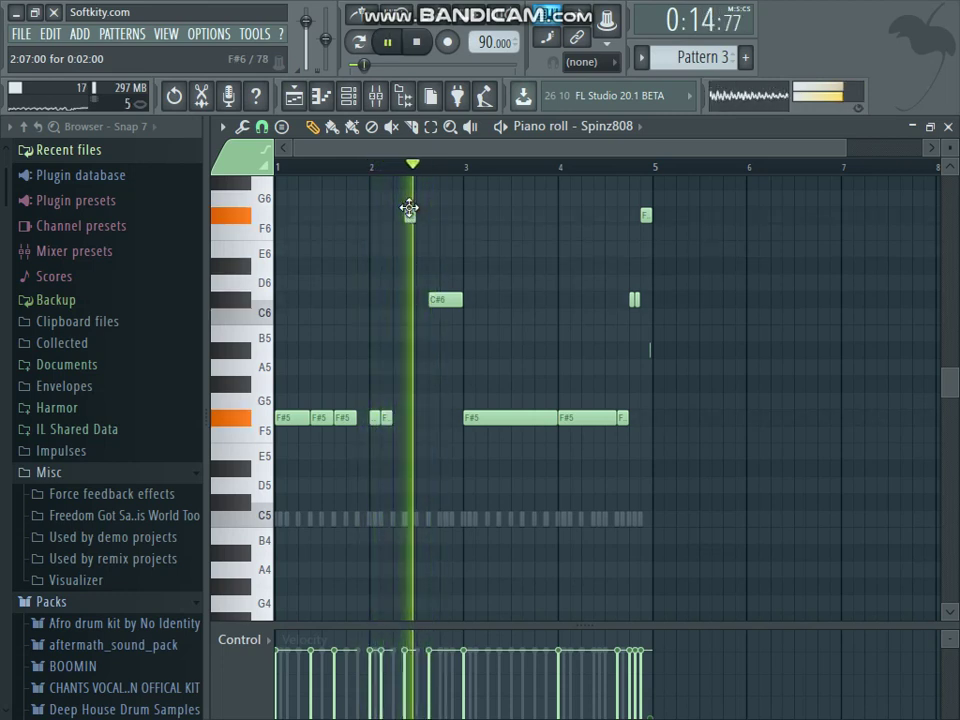
- Shorten the C#6 note in bar 2 to two steps, add a second C#6 directly after it and play it back
{"action": "left_click_drag", "start_coordinate": [460, 297], "coordinate": [439, 297]}
{"action": "left_click", "coordinate": [448, 301]}
{"action": "key", "text": "space"}
{"action": "key", "text": "space"}
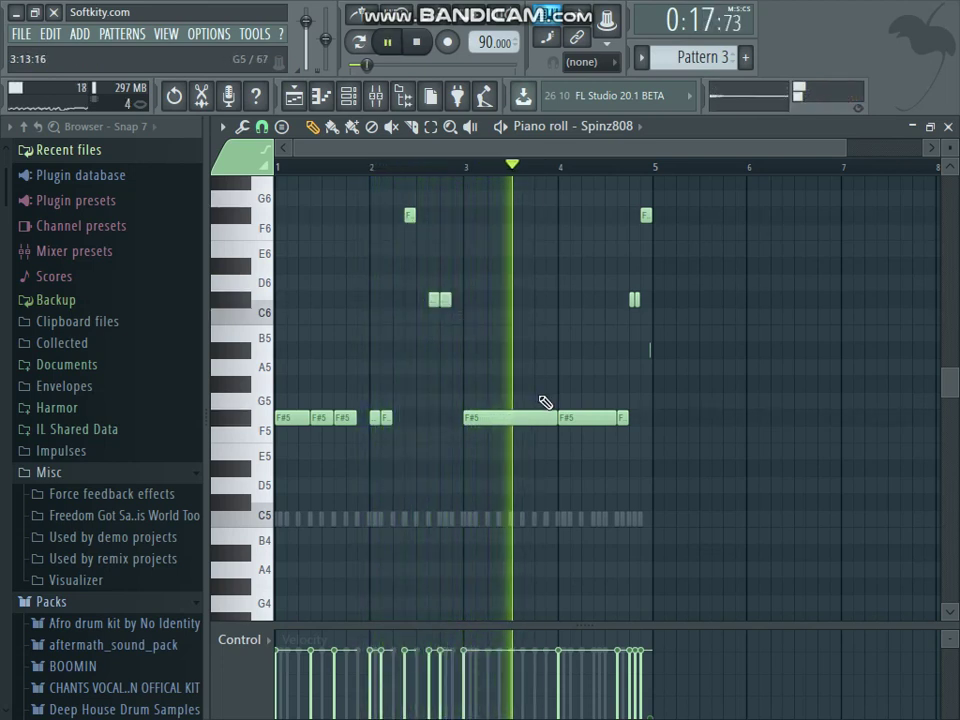
- Shorten bar 3's F#5 to six steps, copy it to F#6, make the F#5 a slide note and play it back
{"action": "left_click_drag", "start_coordinate": [555, 417], "coordinate": [495, 417]}
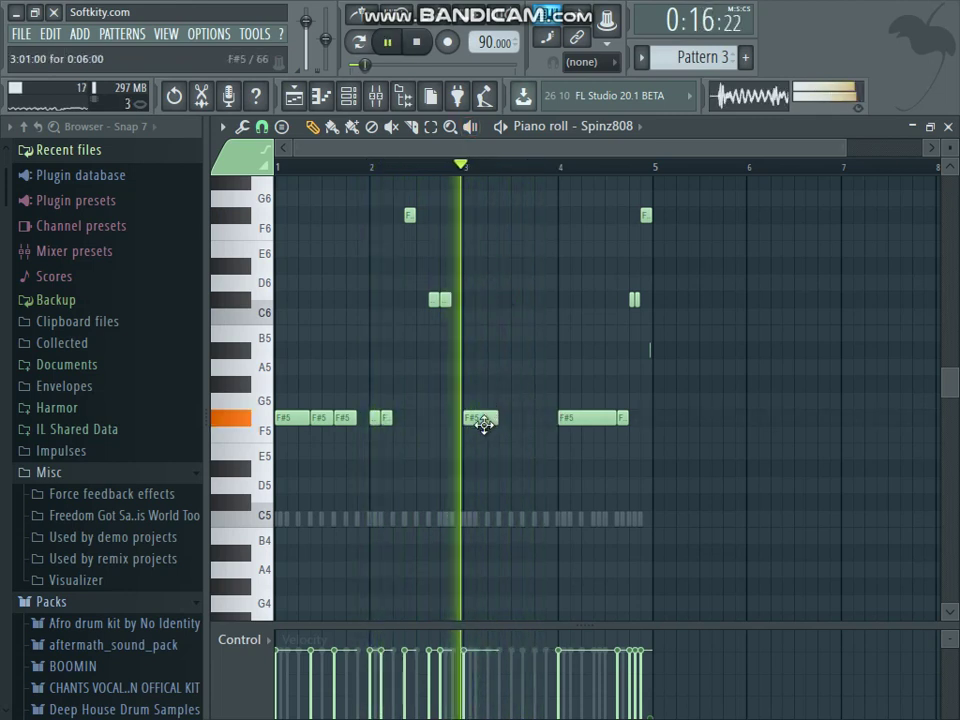
{"action": "left_click_drag", "start_coordinate": [482, 418], "coordinate": [482, 225]}
{"action": "key", "text": "space"}
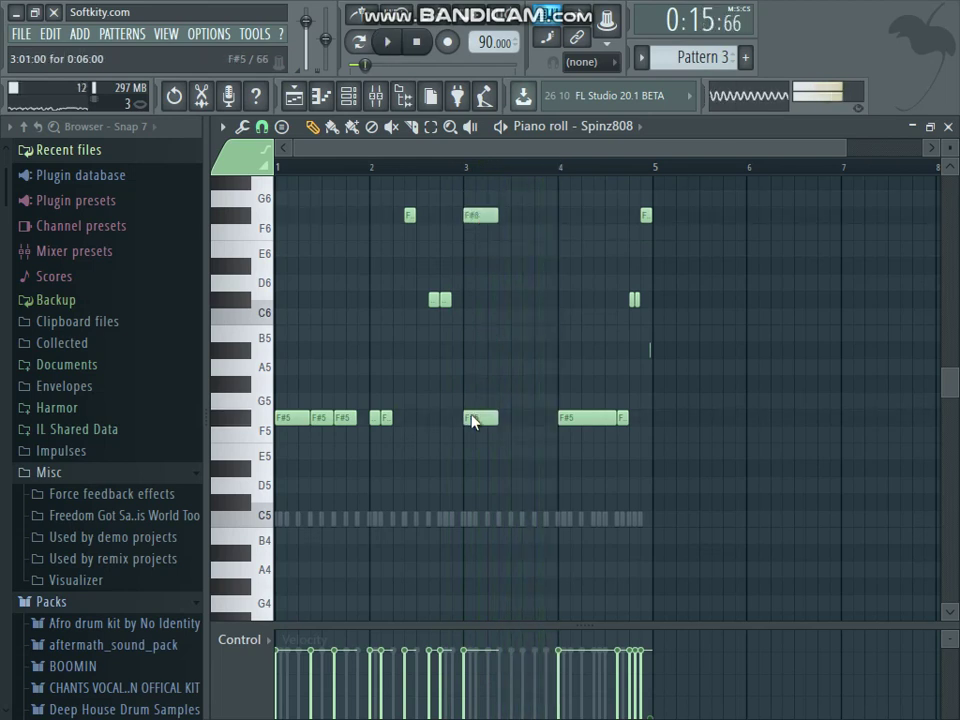
{"action": "double_click", "coordinate": [473, 419]}
{"action": "left_click", "coordinate": [586, 476]}
{"action": "key", "text": "space"}
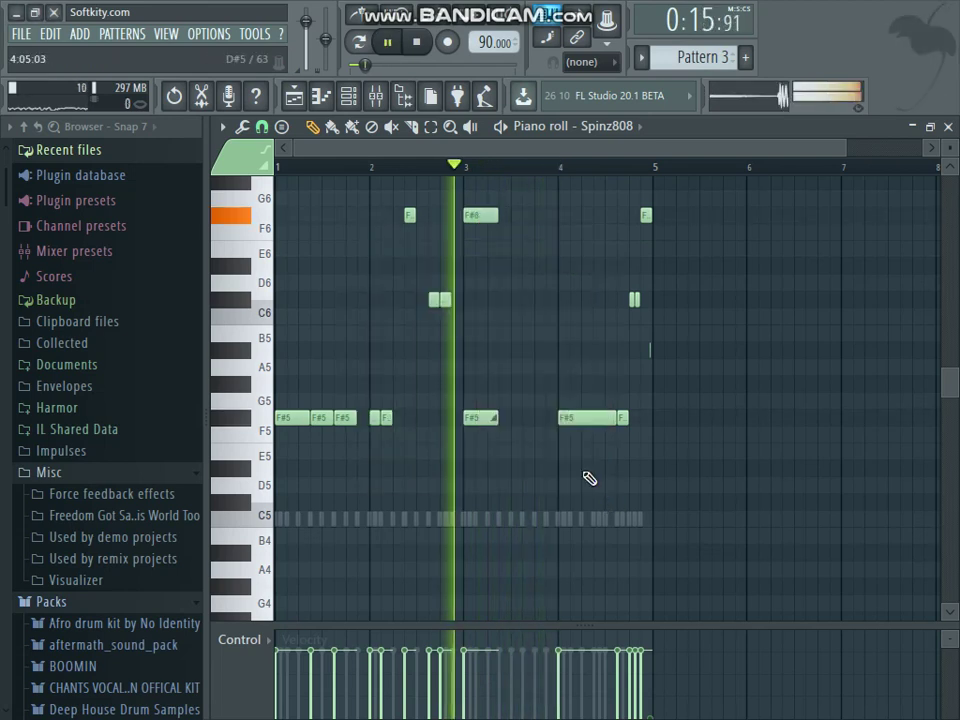
- Replace bar 3's F#6 with the slide note and add a four-step F#5 at the start of bar 3
{"action": "right_click", "coordinate": [482, 221]}
{"action": "left_click_drag", "start_coordinate": [482, 415], "coordinate": [476, 219]}
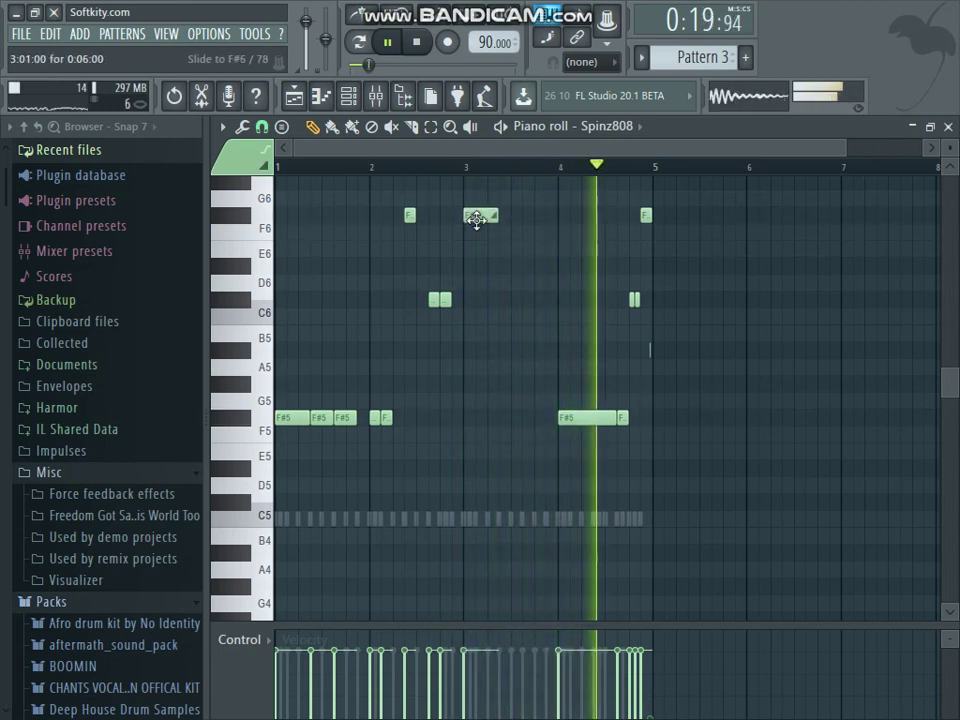
{"action": "left_click", "coordinate": [467, 419]}
{"action": "right_click", "coordinate": [467, 419]}
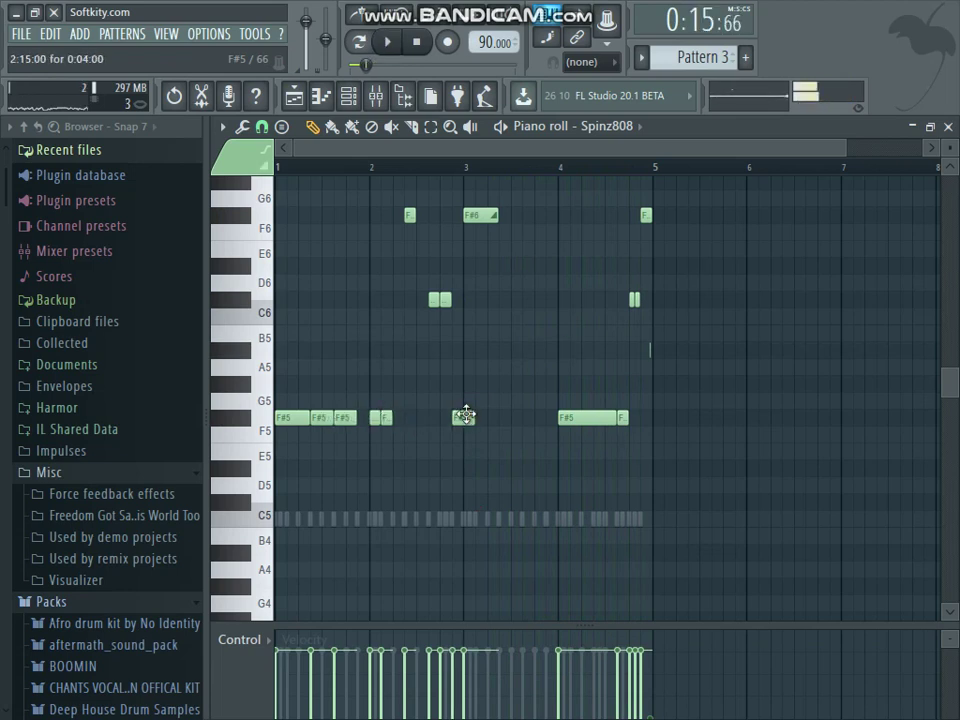
{"action": "key", "text": "space"}
{"action": "left_click_drag", "start_coordinate": [461, 418], "coordinate": [473, 419]}
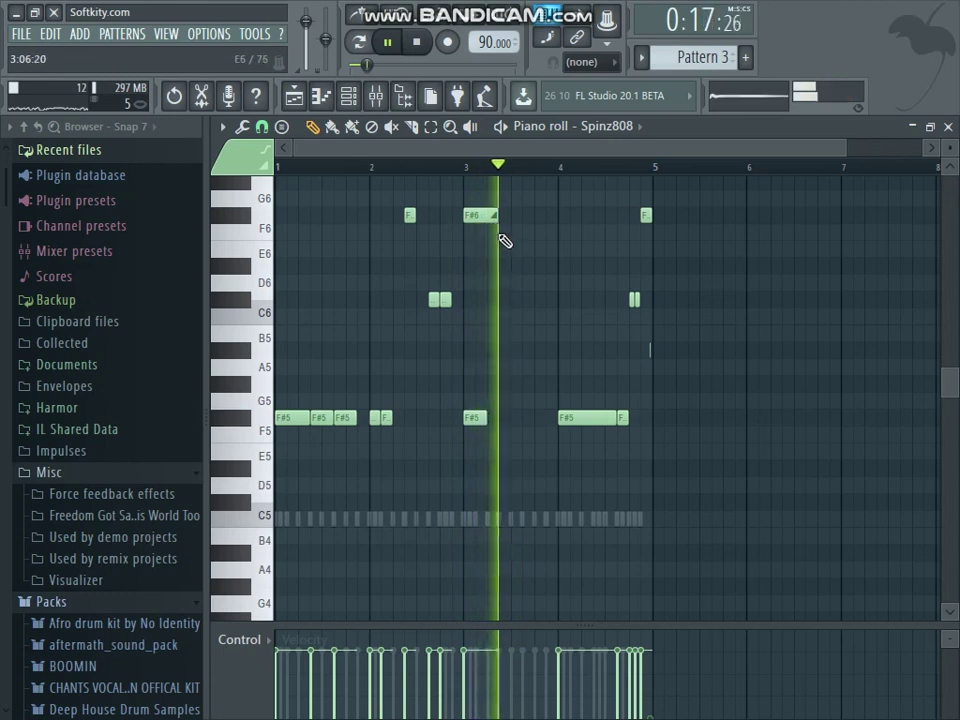
- Put a two-step F#5 slide note and a two-step F#6 note on step 7 of bar 3 and play them back
{"action": "left_click_drag", "start_coordinate": [490, 215], "coordinate": [482, 215]}
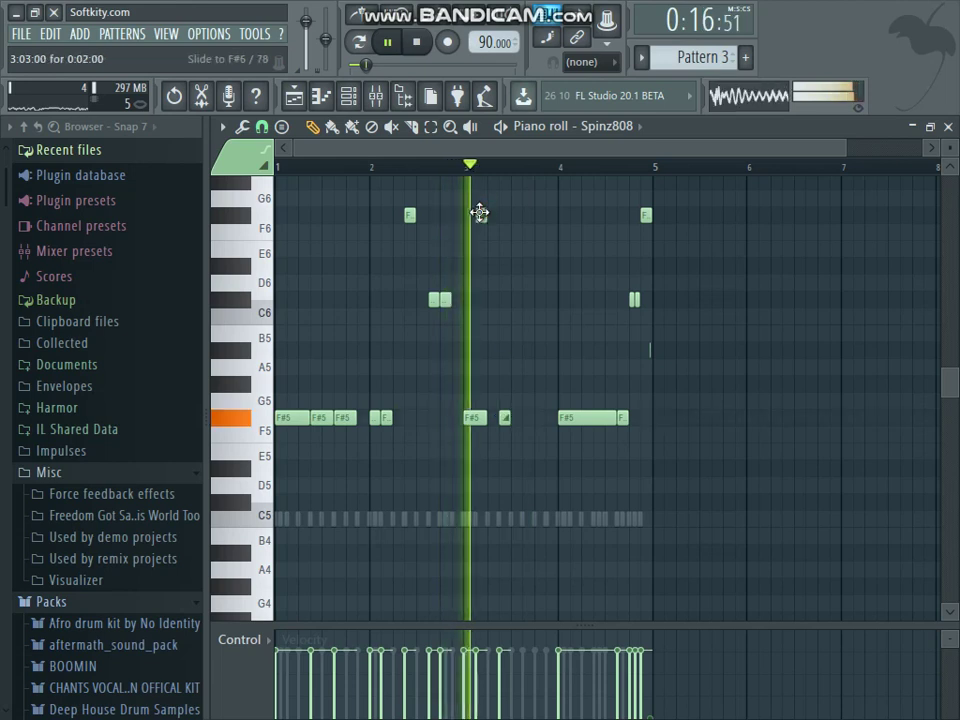
{"action": "left_click_drag", "start_coordinate": [480, 212], "coordinate": [505, 218]}
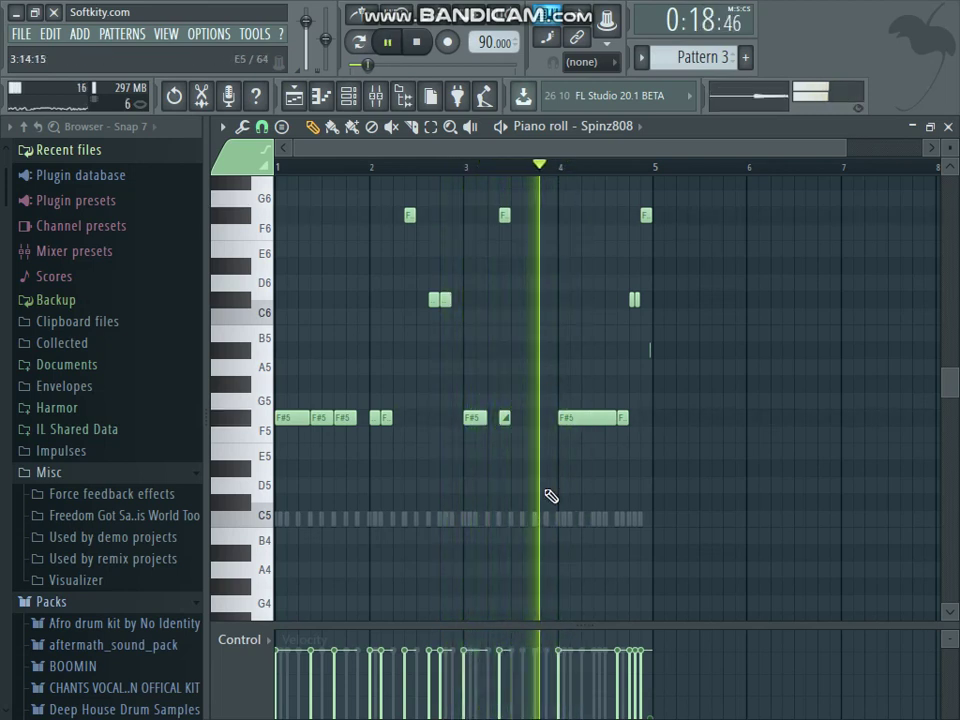
{"action": "key", "text": "space"}
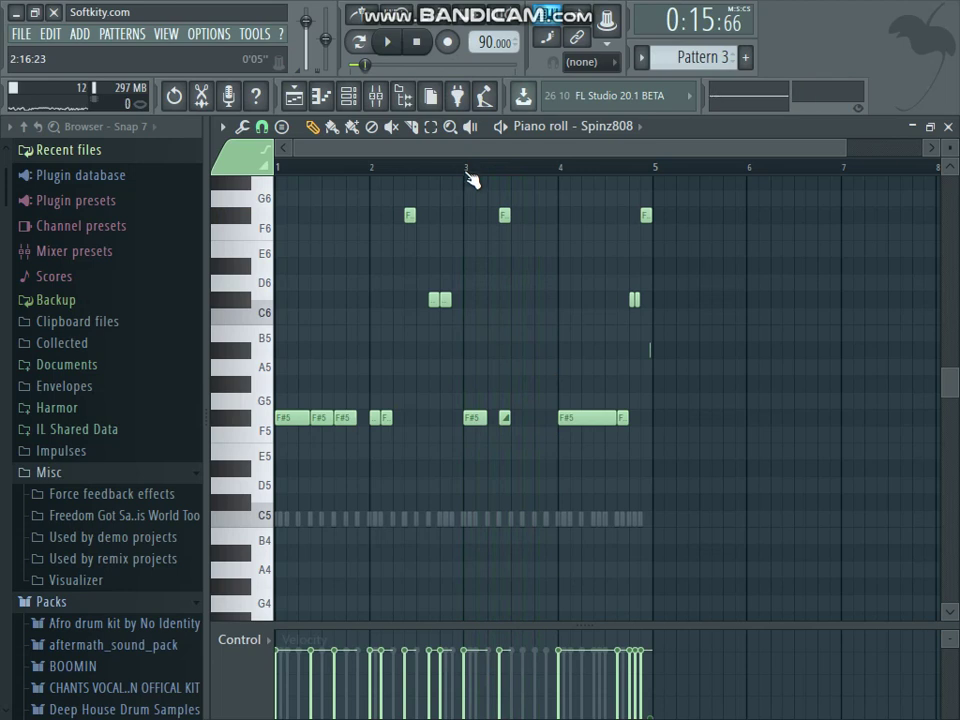
{"action": "key", "text": "space"}
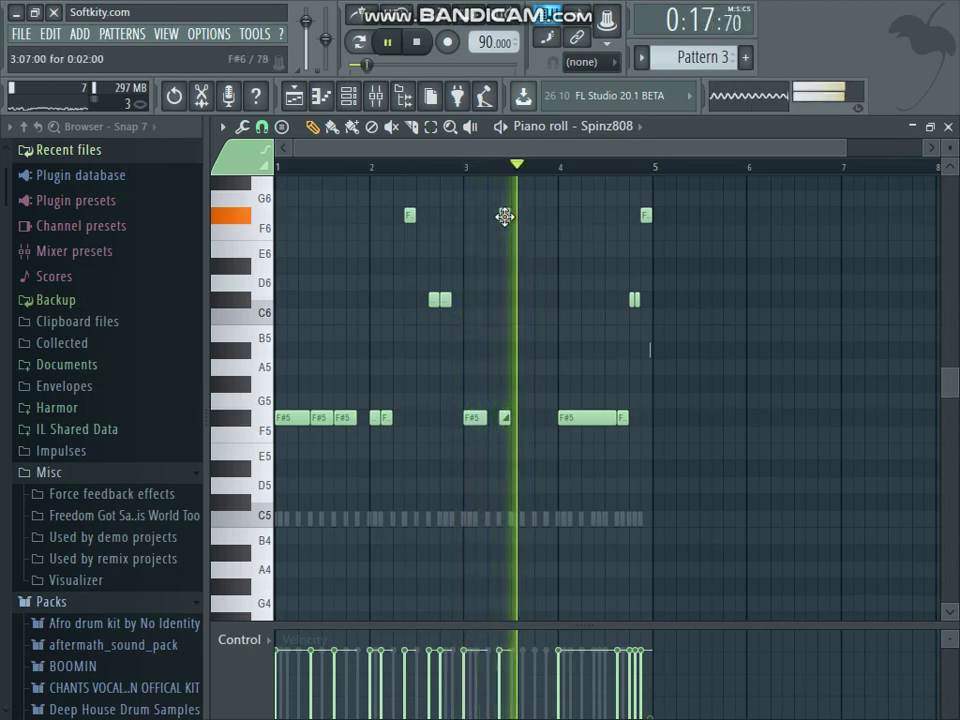
- Move the F#6 and the F#5 slide note to step 11 of bar 3 and replay from just before bar 3
{"action": "mouse_move", "coordinate": [505, 217]}
{"action": "left_mouse_down"}
{"action": "mouse_move", "coordinate": [553, 220]}
{"action": "mouse_move", "coordinate": [523, 218]}
{"action": "left_mouse_up"}
{"action": "key", "text": "space"}
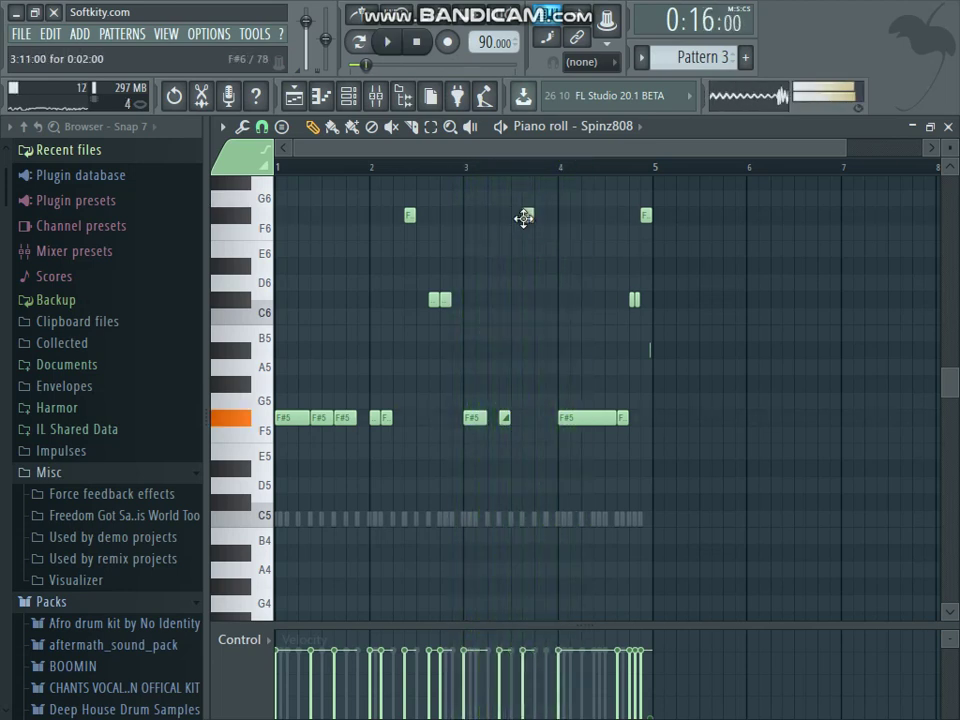
{"action": "key", "text": "space"}
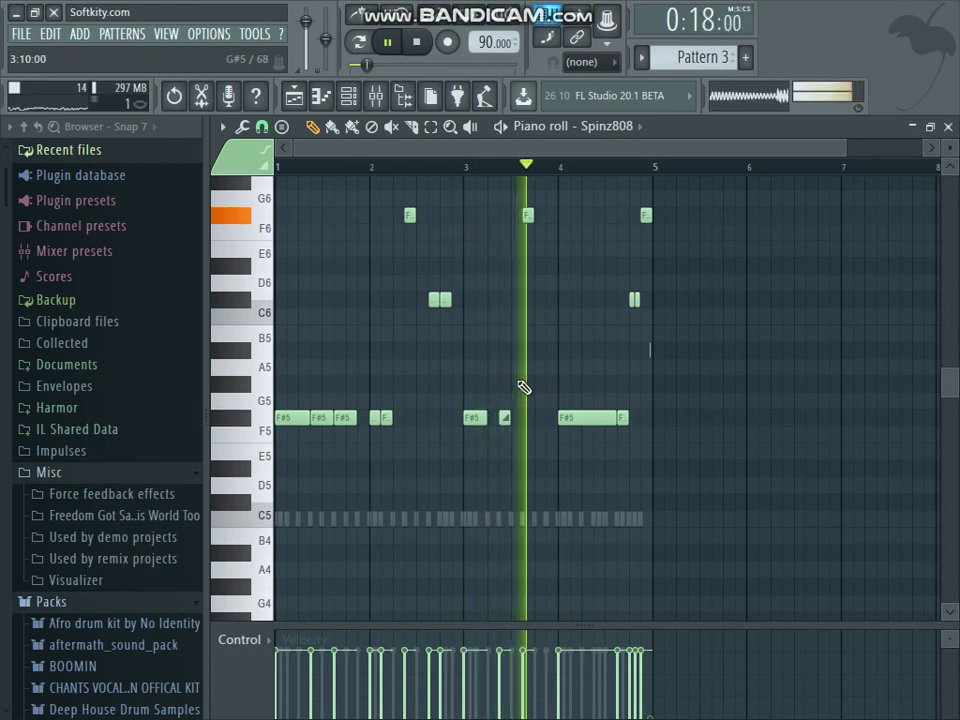
{"action": "left_click_drag", "start_coordinate": [503, 416], "coordinate": [529, 416]}
{"action": "left_click", "coordinate": [455, 166]}
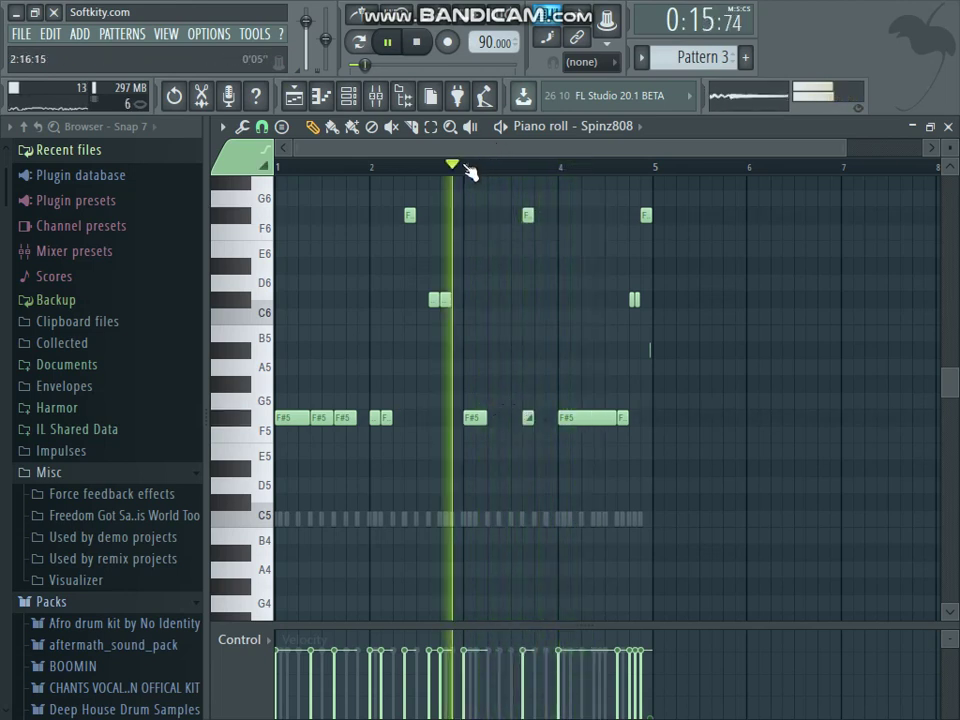
- Add a two-step C#6 note at step 7 of bar 3
{"action": "left_click", "coordinate": [505, 349]}
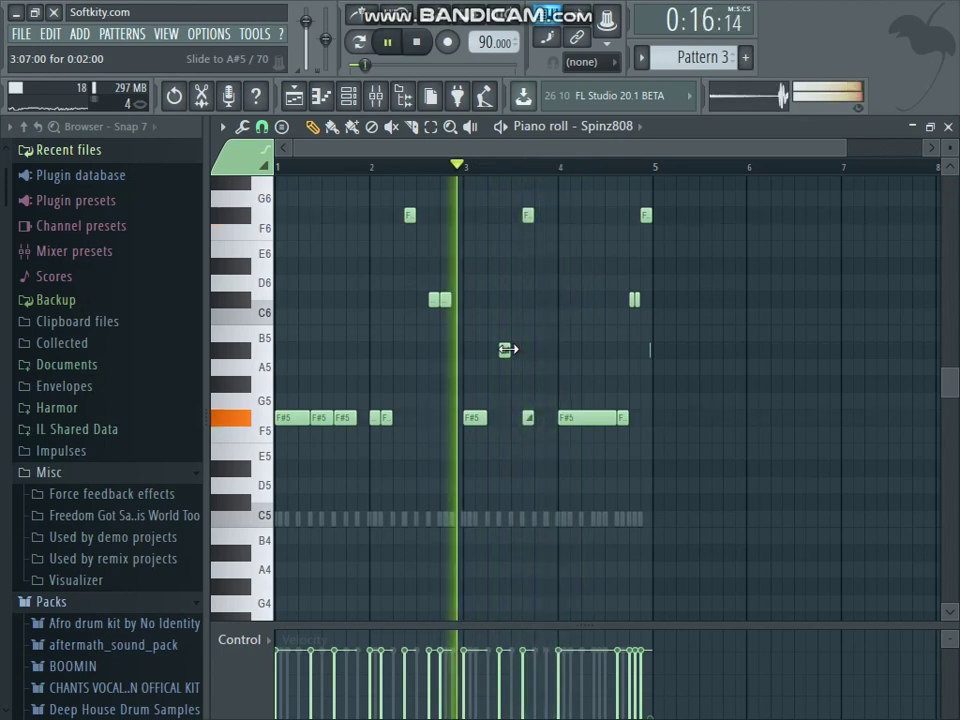
{"action": "right_click", "coordinate": [505, 349]}
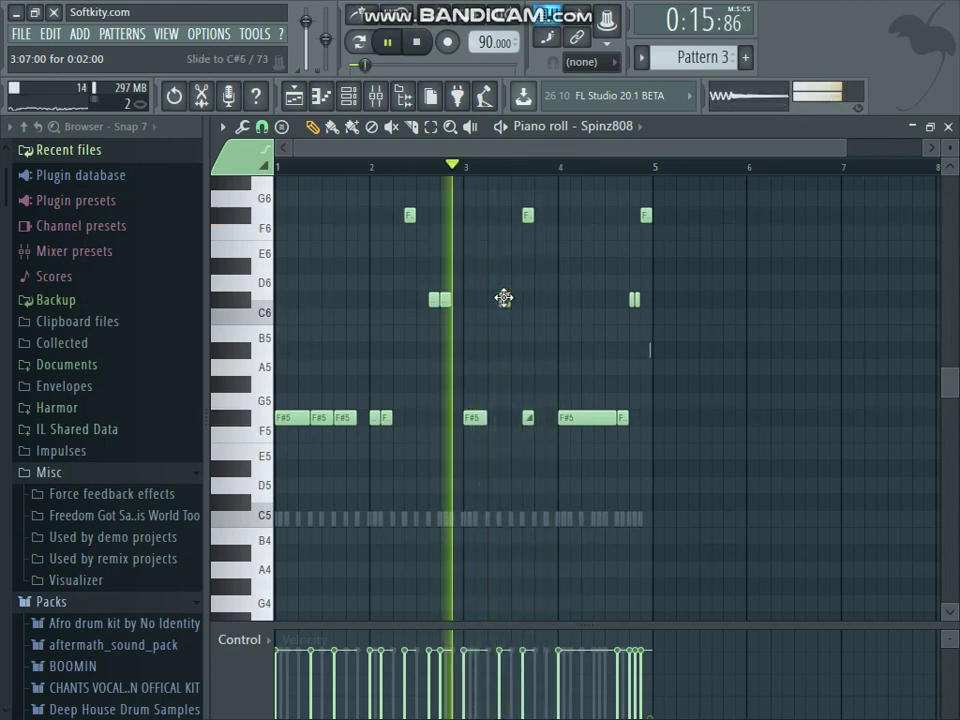
{"action": "left_click", "coordinate": [504, 298]}
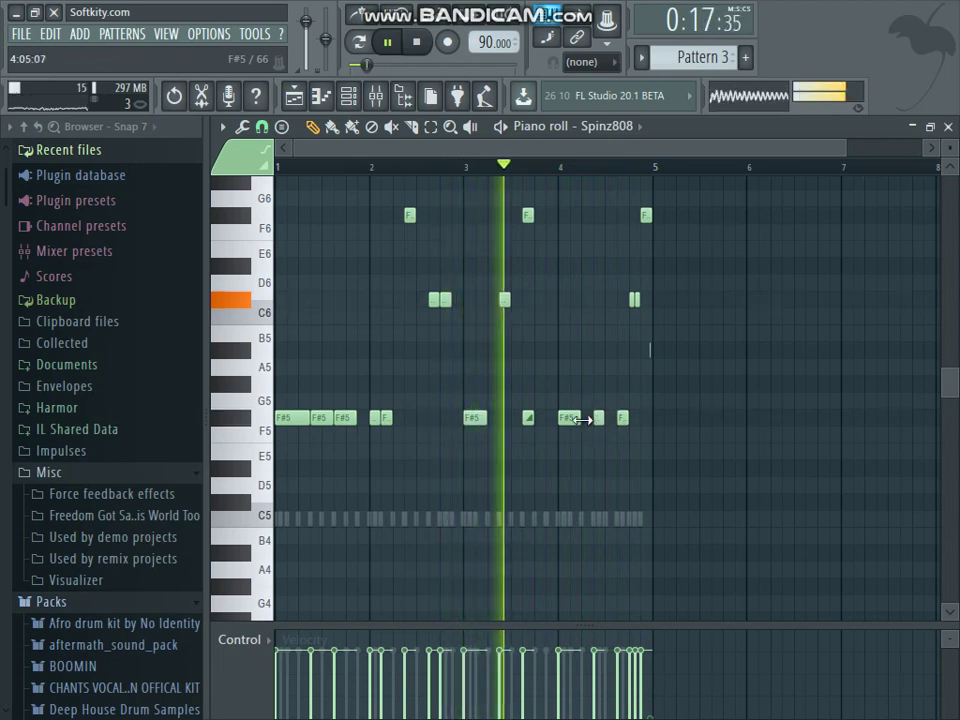
- In bar 4, shorten the first F#5 to two steps, with two-step F#5 notes at steps 3 and 7, and close the piano roll
{"action": "left_click_drag", "start_coordinate": [582, 420], "coordinate": [568, 418]}
{"action": "left_click", "coordinate": [576, 418]}
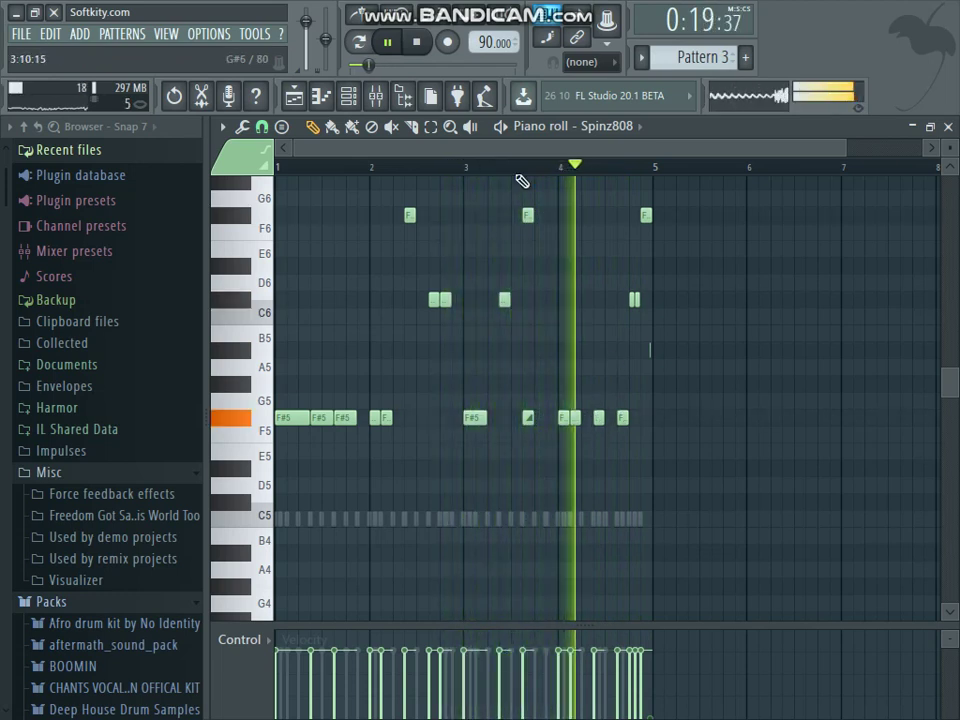
{"action": "left_click_drag", "start_coordinate": [495, 146], "coordinate": [567, 166]}
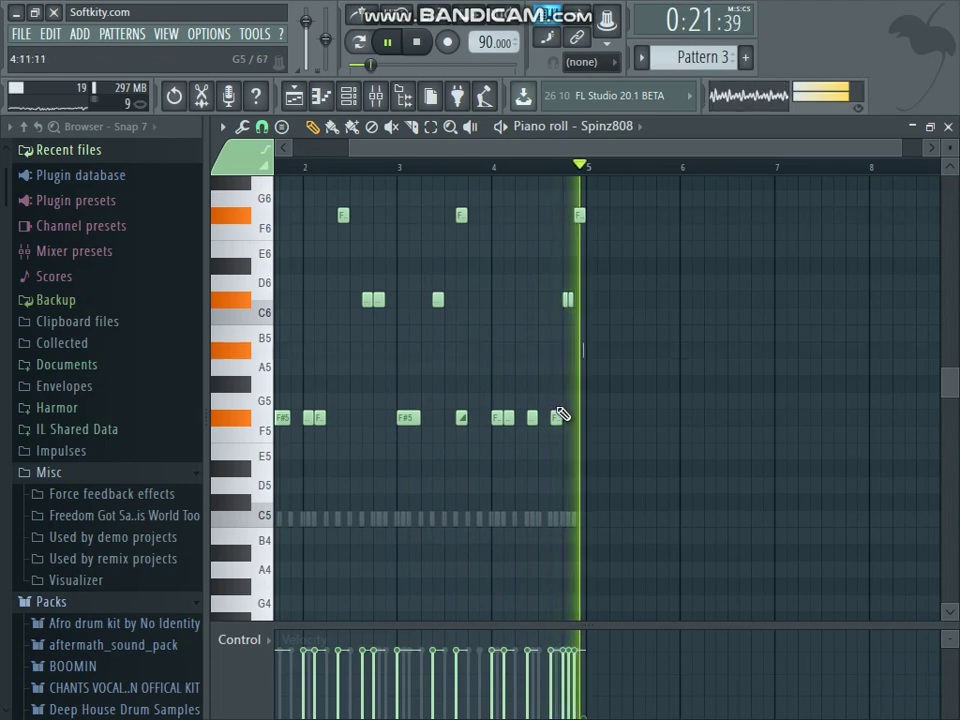
{"action": "left_click", "coordinate": [950, 127]}
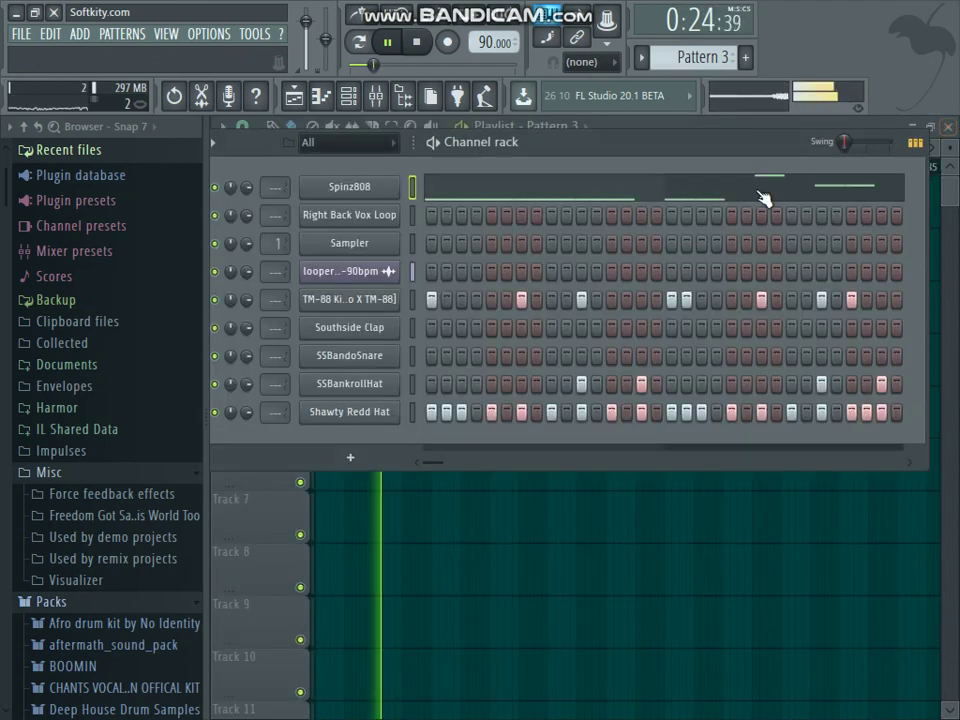
- In Spinz808's piano roll, extend bar 1's last F#5 to six steps and the second F#5, second C#6 and bar 3's shorter notes to four
{"action": "left_click", "coordinate": [441, 193]}
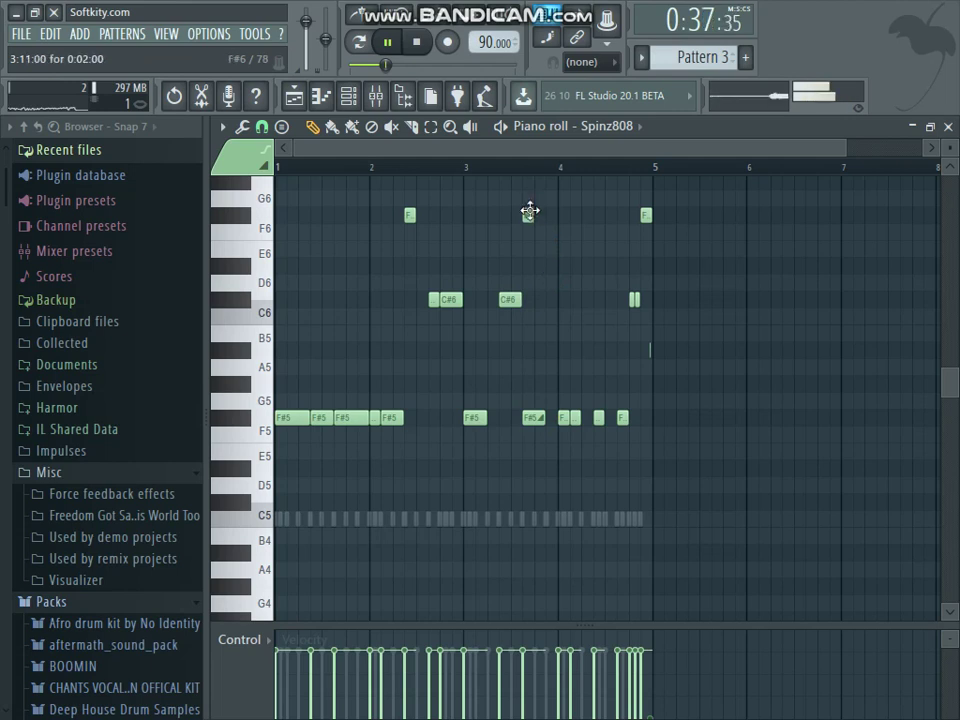
{"action": "left_click", "coordinate": [512, 175]}
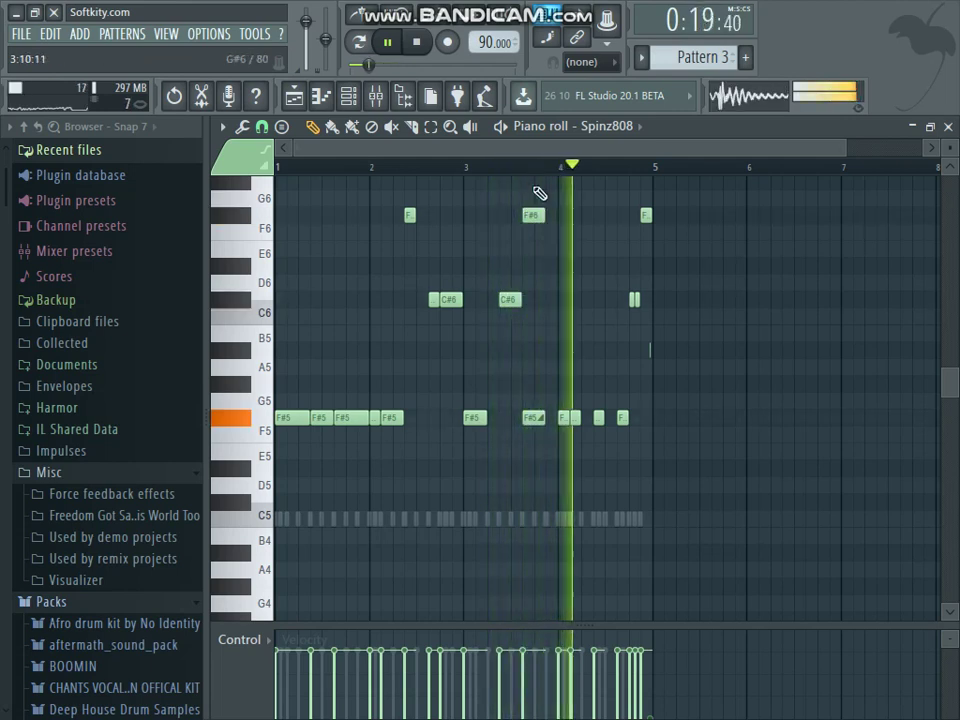
{"action": "left_click", "coordinate": [947, 127]}
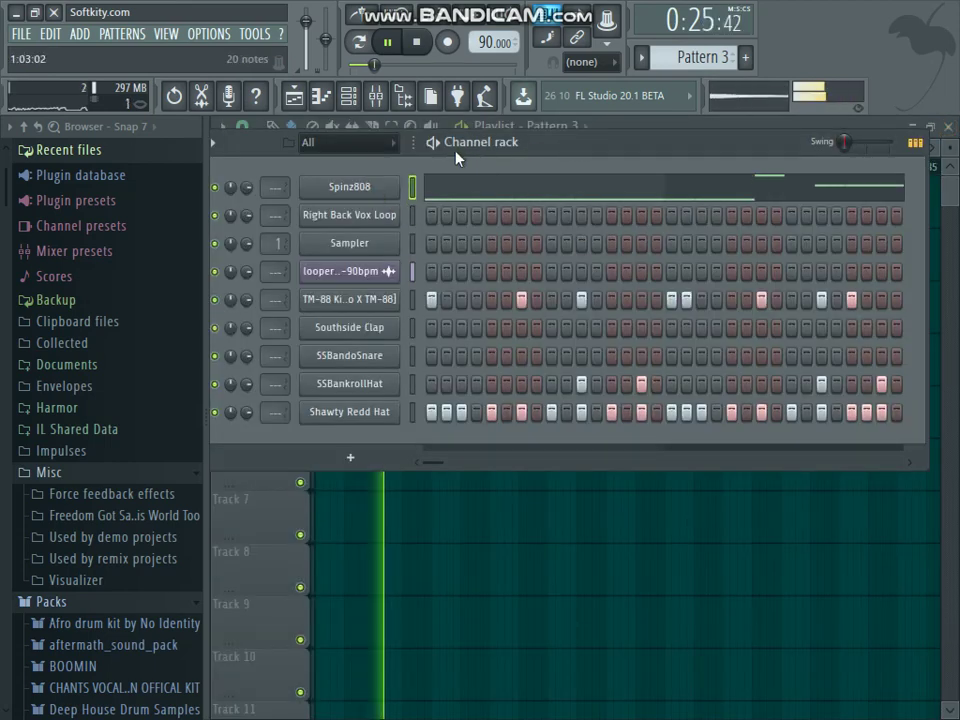
- Move the Pattern 3 clip to Track 4 and replace Track 2's clip at bar 13 with a three-bar Pattern 2 clip on Track 3
{"action": "left_click_drag", "start_coordinate": [506, 154], "coordinate": [527, 366]}
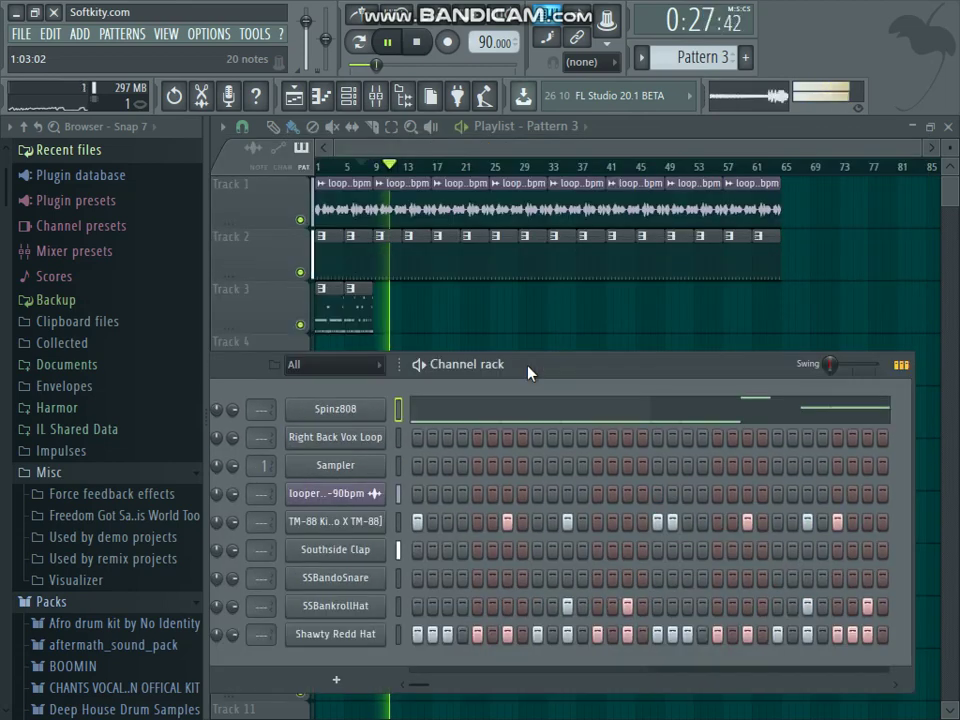
{"action": "left_click_drag", "start_coordinate": [361, 313], "coordinate": [354, 382]}
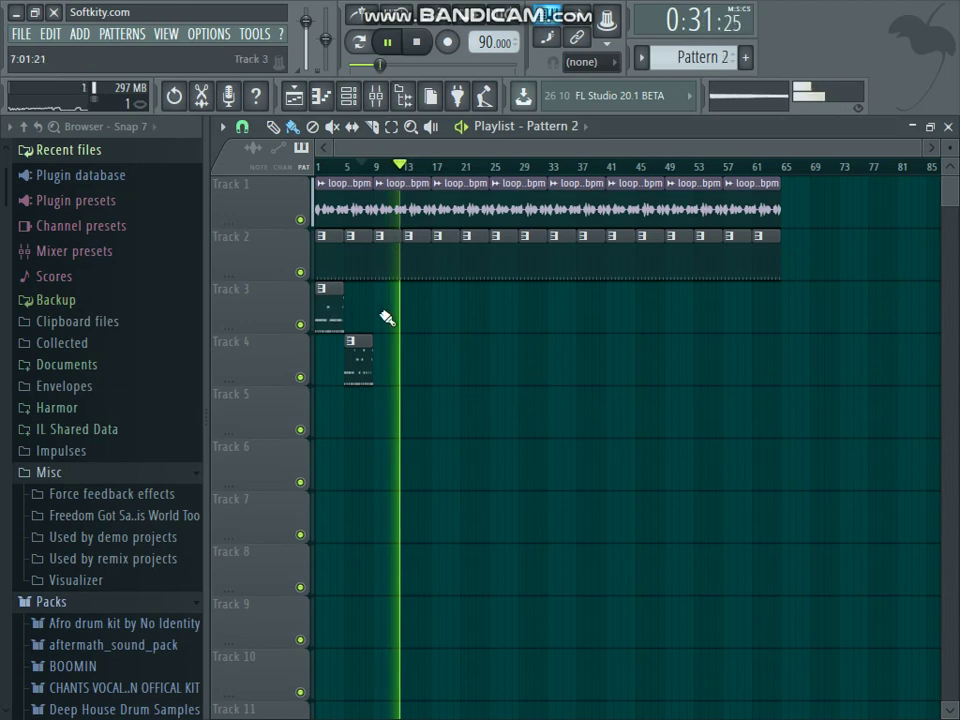
{"action": "left_click", "coordinate": [413, 320]}
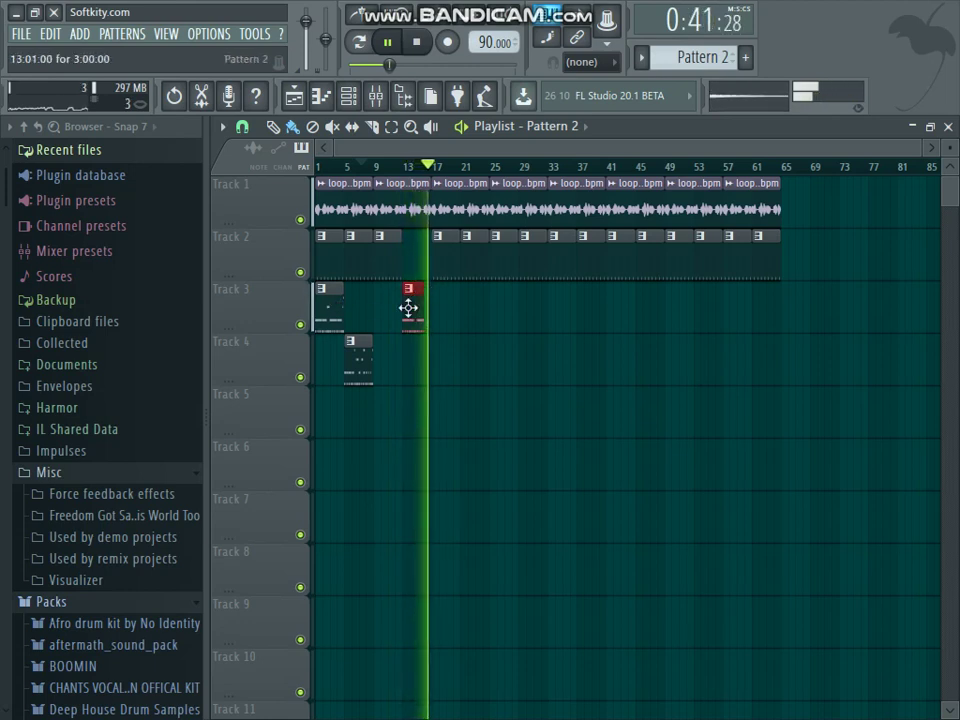
- Play the arrangement and try a two-bar Pattern 3 clip at bar 13 on Track 4 in place of the Pattern 2 clip
{"action": "left_click", "coordinate": [356, 346]}
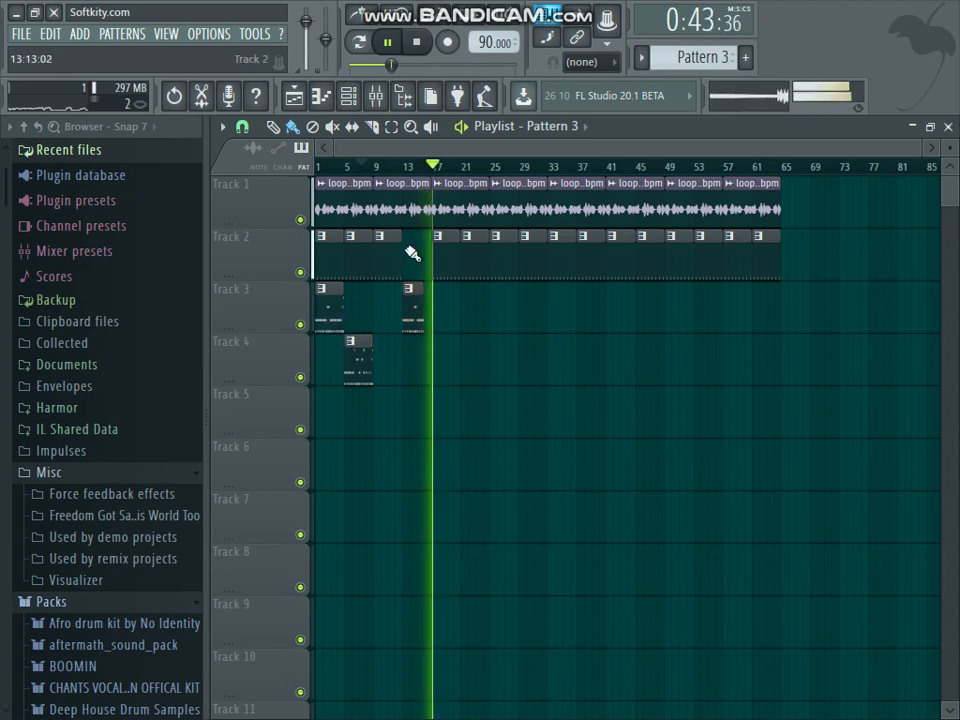
{"action": "left_click_drag", "start_coordinate": [372, 166], "coordinate": [317, 180]}
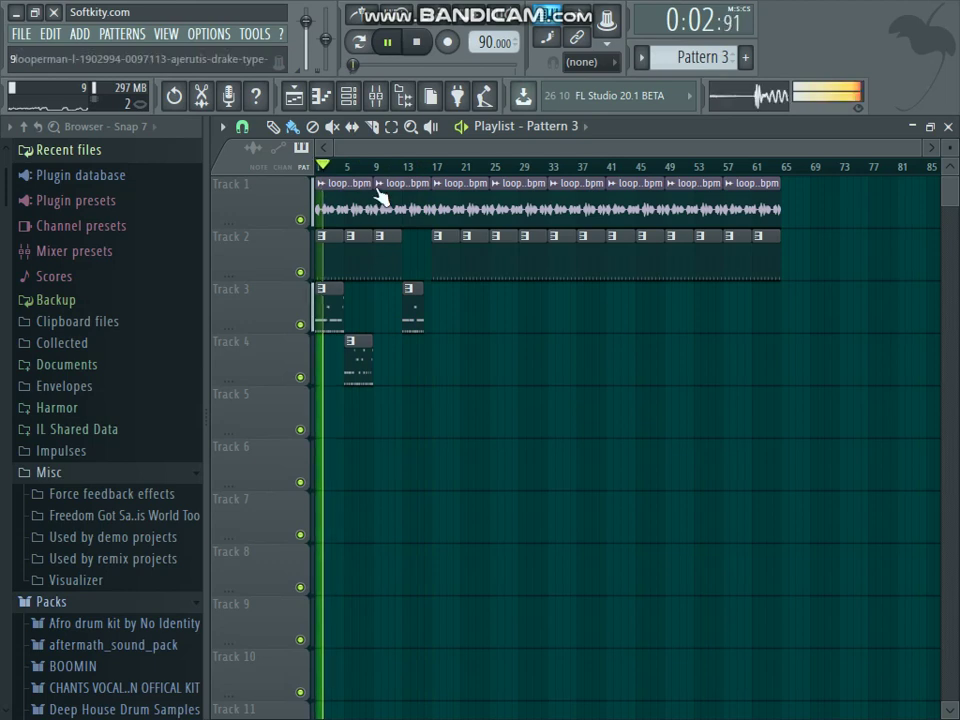
{"action": "left_click", "coordinate": [374, 166]}
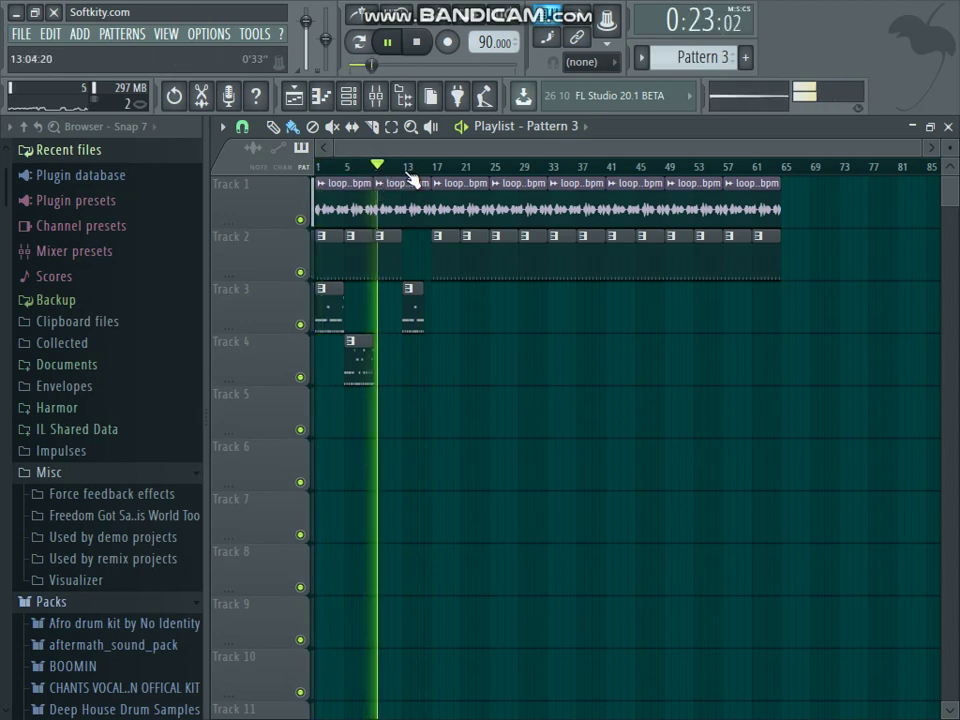
{"action": "left_click", "coordinate": [408, 170]}
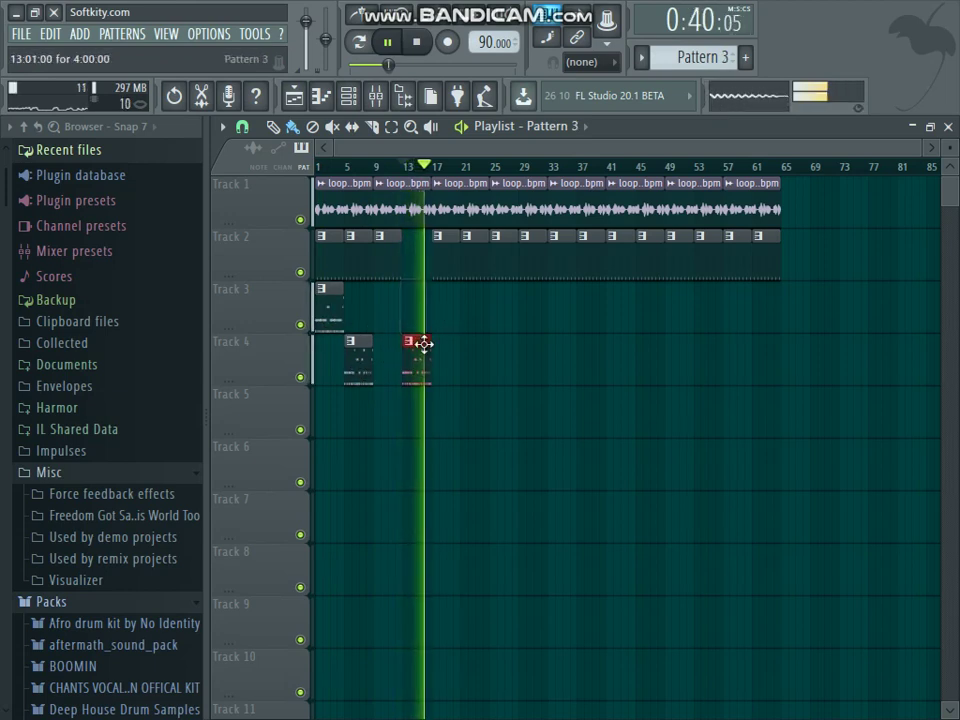
{"action": "left_click_drag", "start_coordinate": [421, 349], "coordinate": [411, 349]}
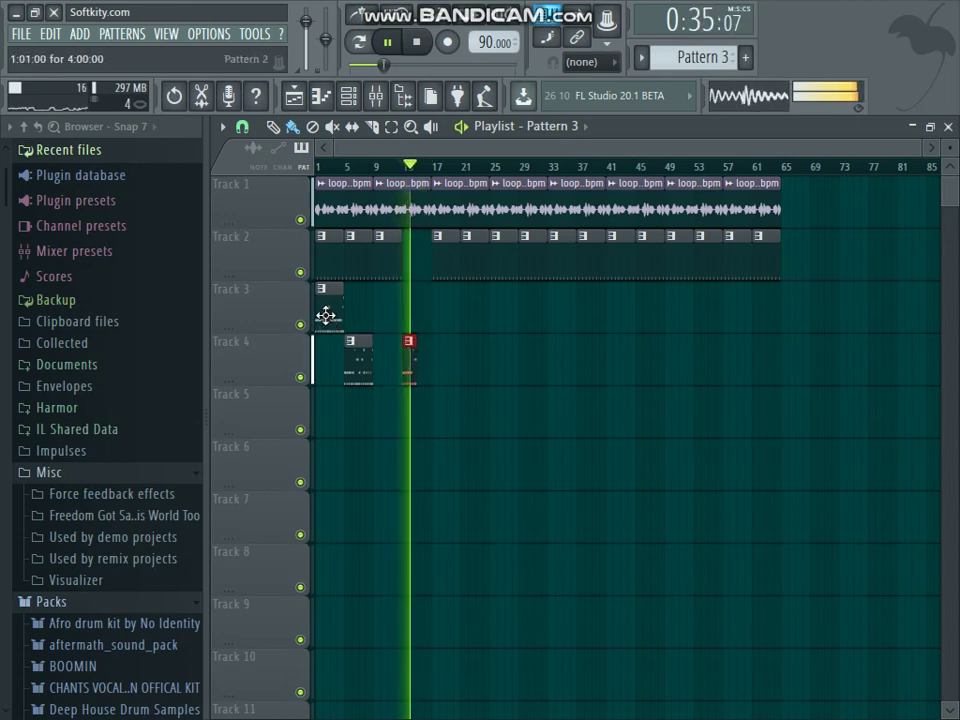
- Put a three-bar Pattern 2 clip back at bar 13 on Track 3 and add a full four-bar one at bar 17
{"action": "left_click", "coordinate": [409, 321]}
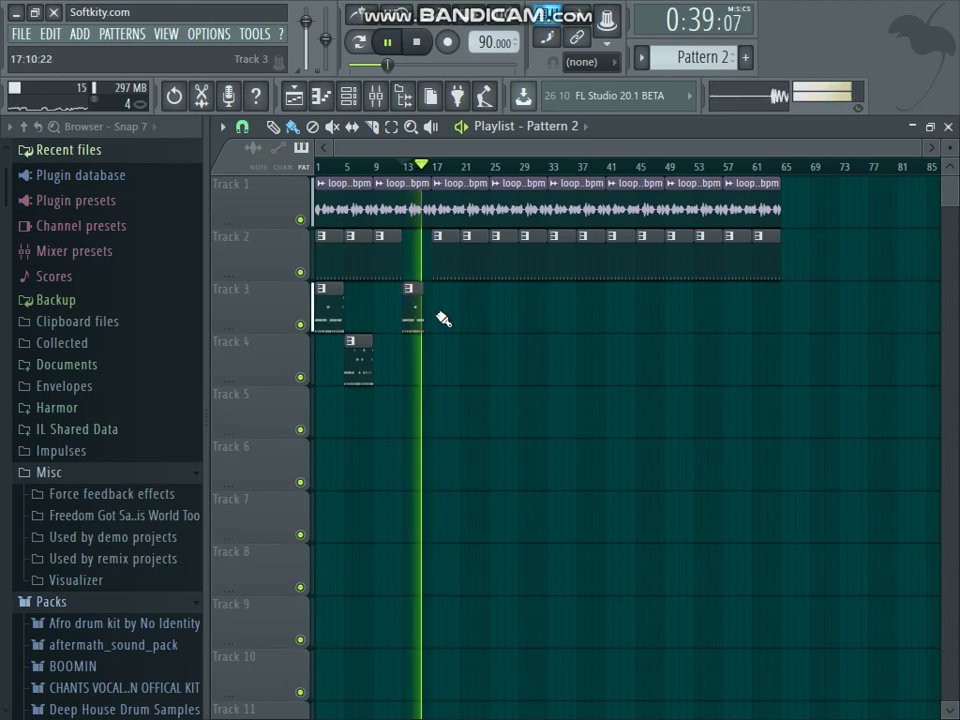
{"action": "right_click", "coordinate": [444, 211]}
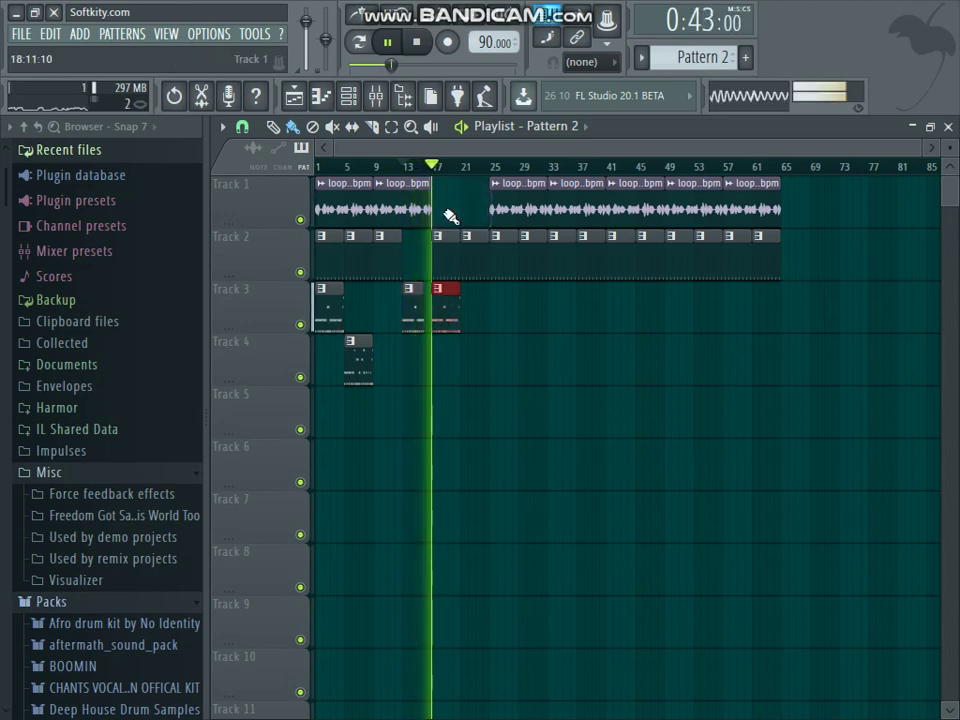
{"action": "key", "text": "ctrl+z"}
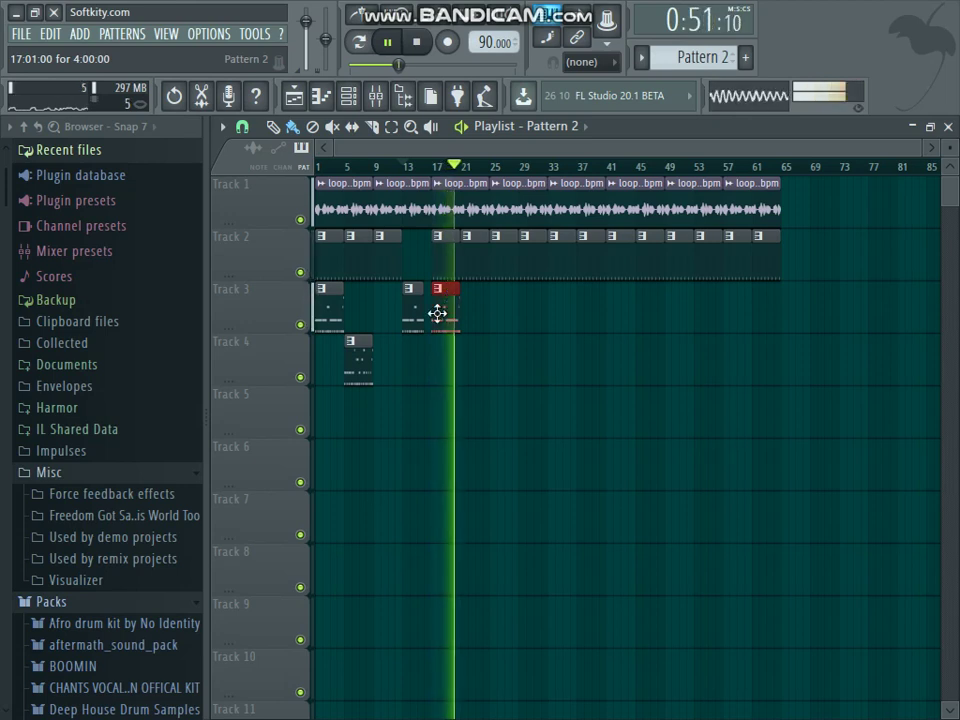
- Place a four-bar Pattern 3 clip at bar 21 on Track 4
{"action": "left_click", "coordinate": [359, 366]}
{"action": "left_click", "coordinate": [464, 373]}
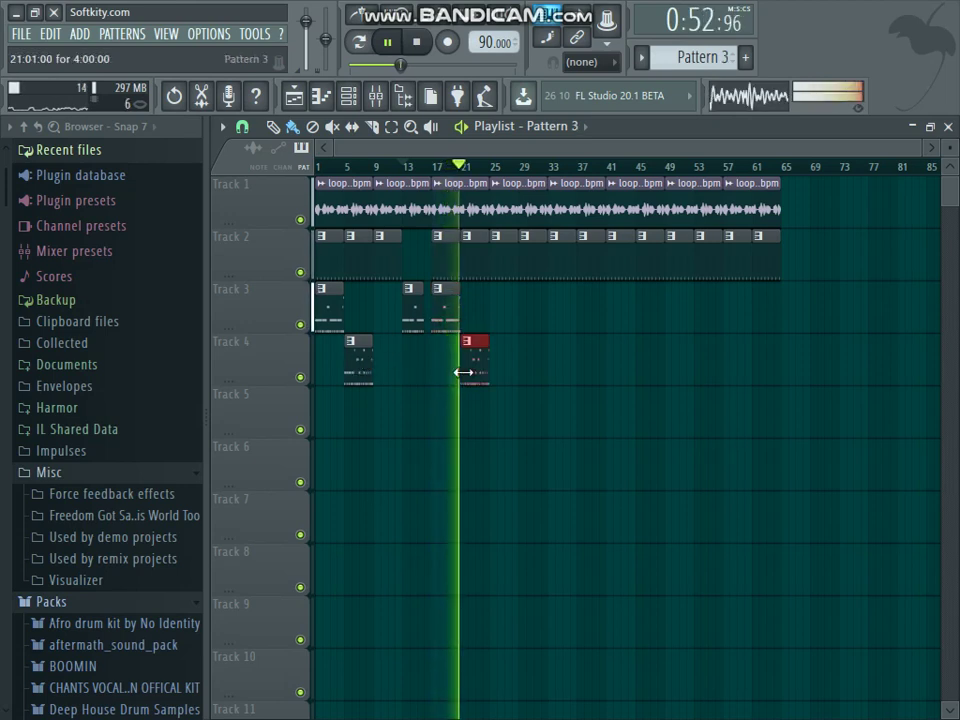